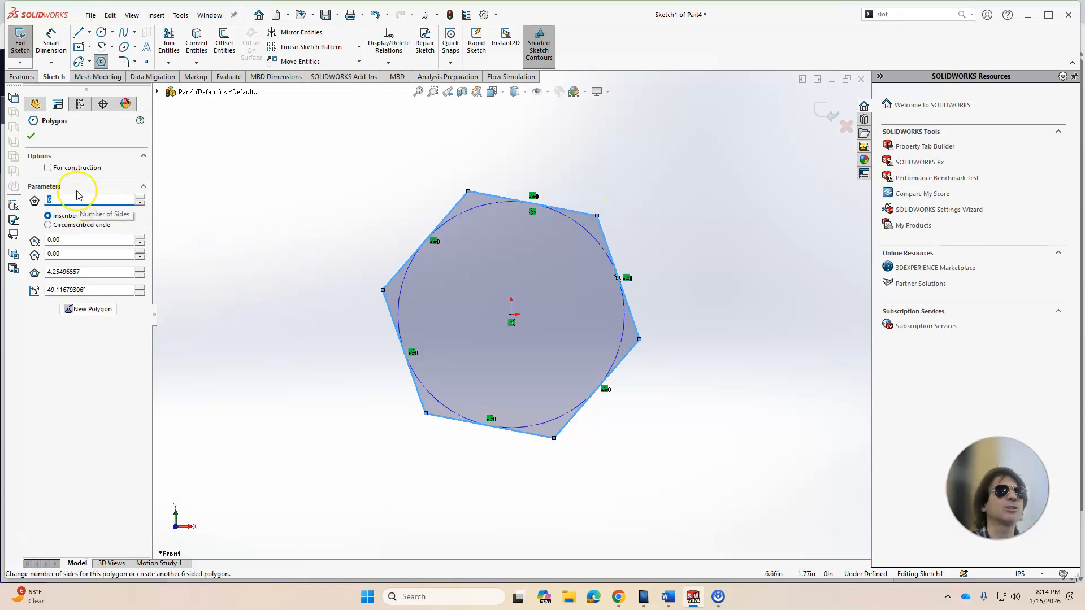
Step: Finish the polygon and add a Horizontal relation between the hexagon's right vertex and its center point
click(32, 137)
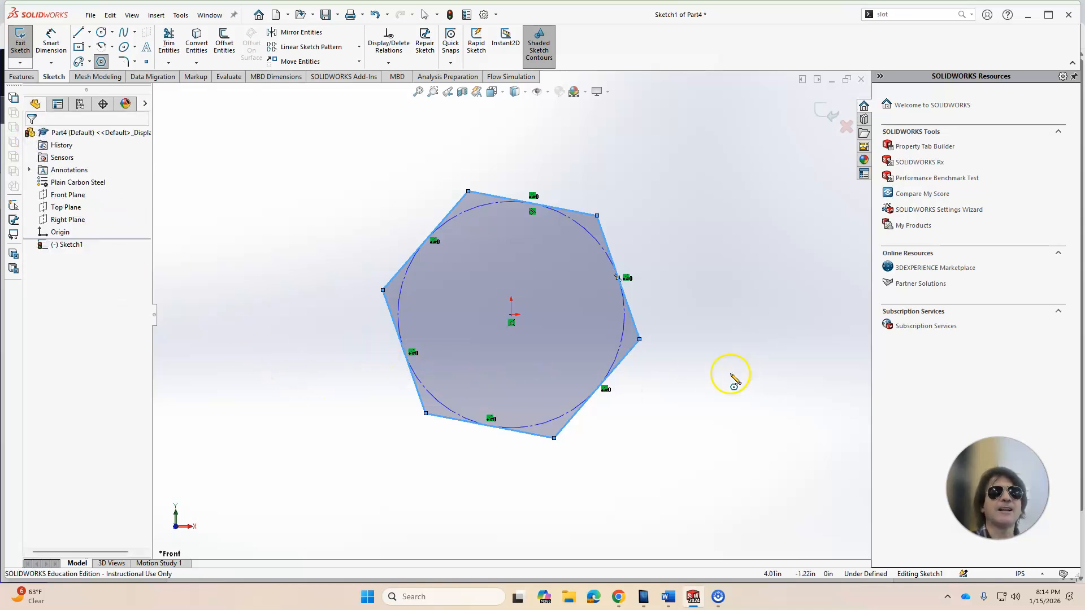
key(Escape)
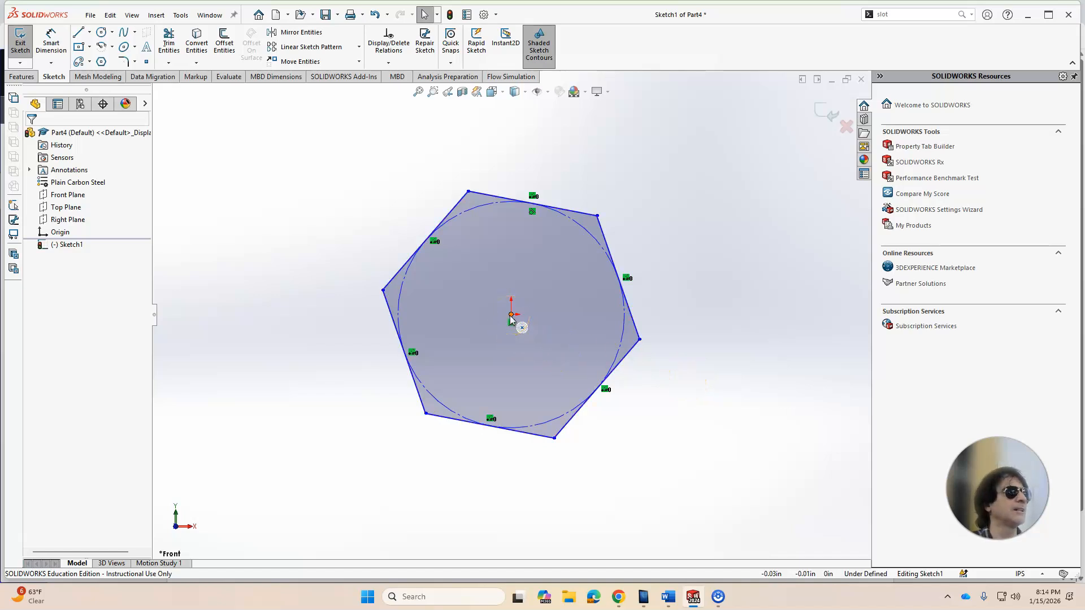
click(640, 340)
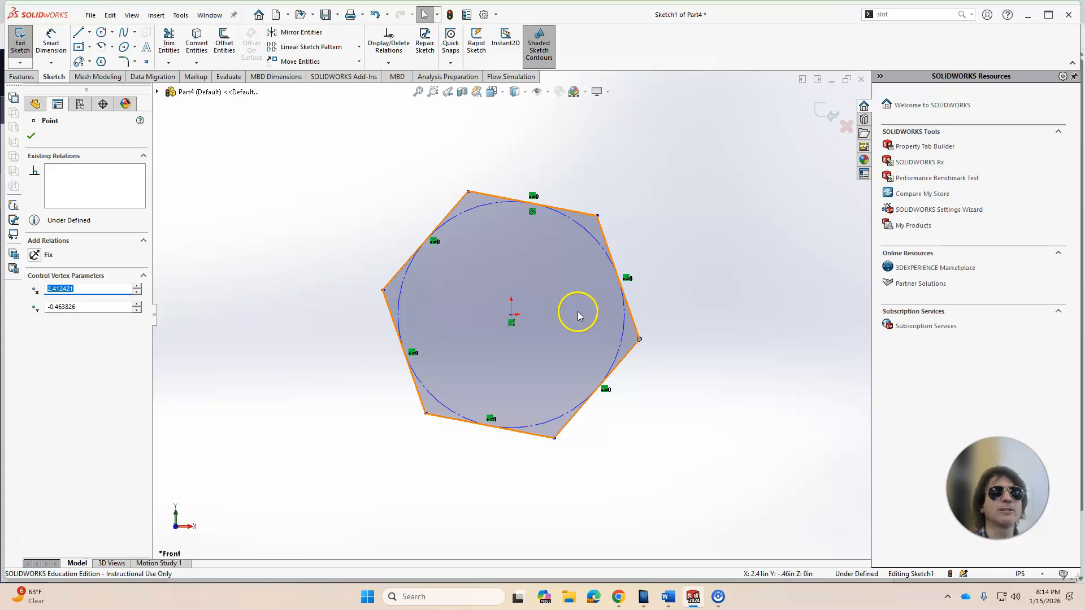
ctrl+click(512, 320)
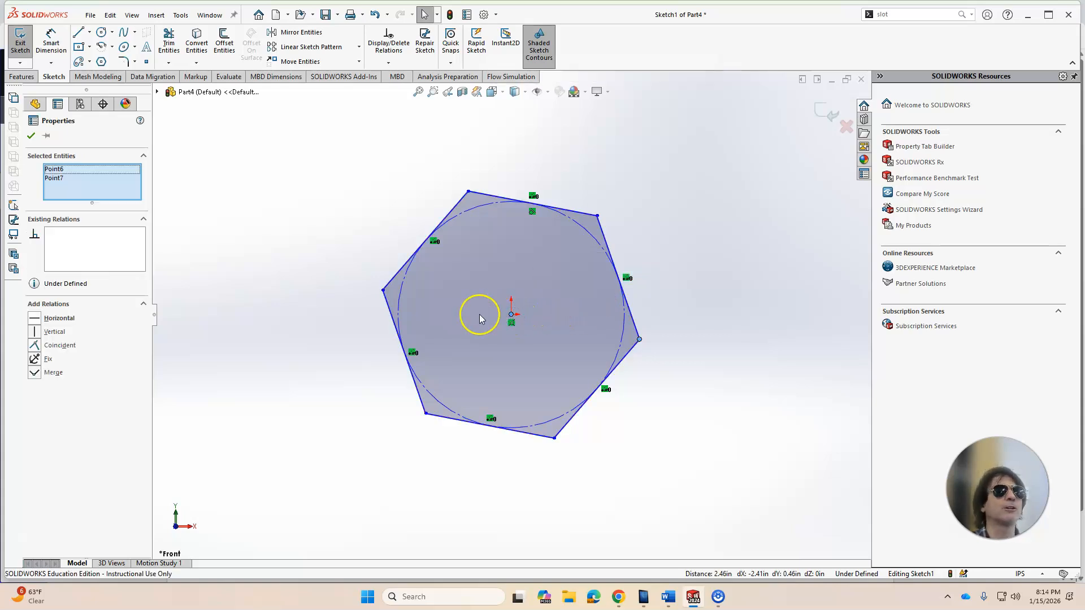
click(37, 318)
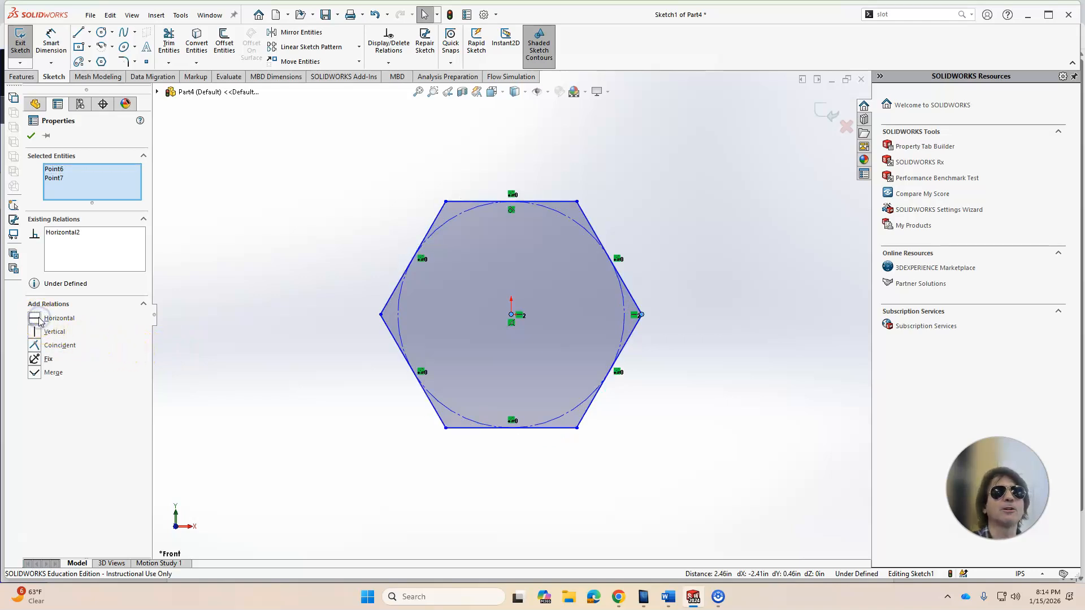
click(240, 328)
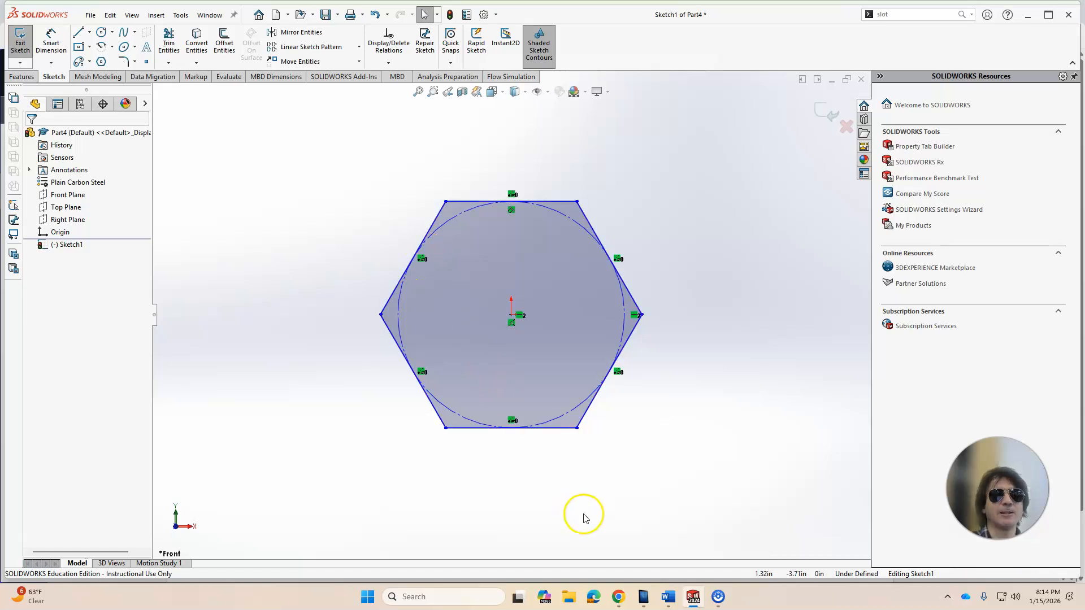
Step: Check the reference drawing, then dimension the hexagon's width across opposite flats as 3
click(619, 597)
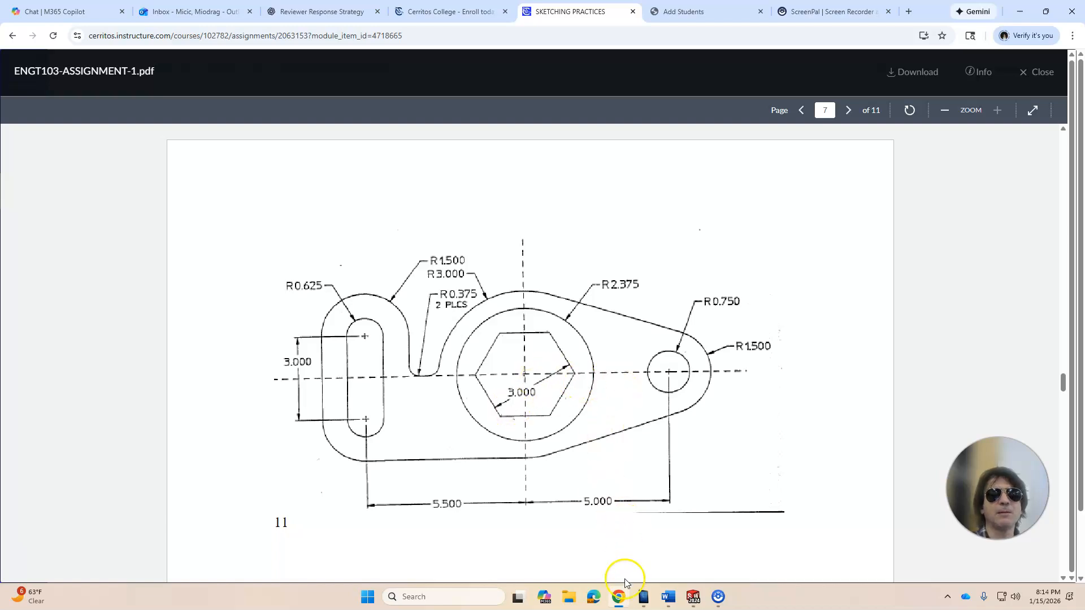
click(619, 597)
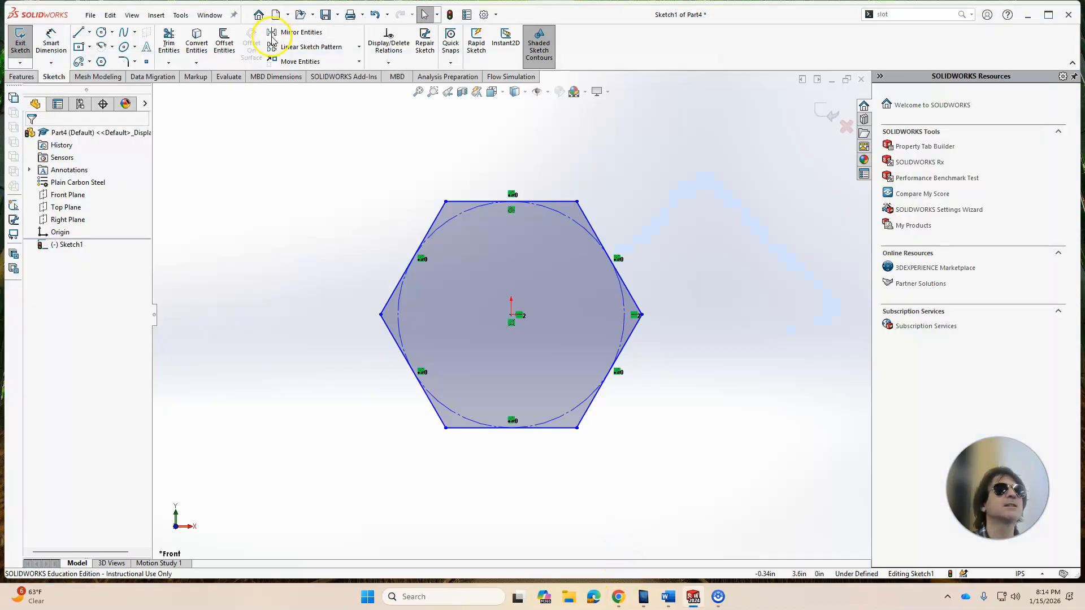
click(51, 42)
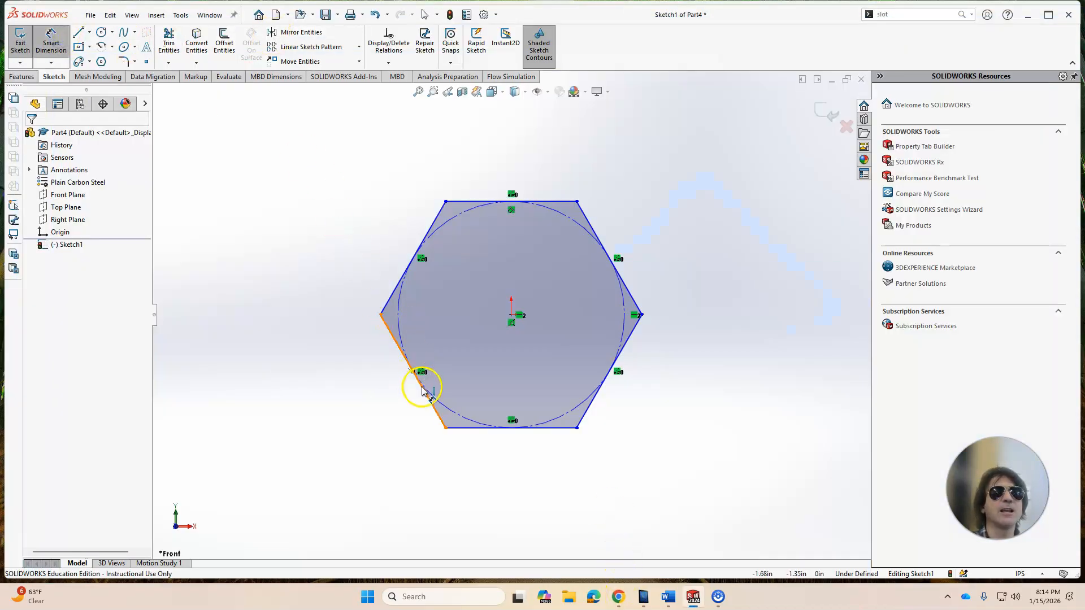
click(422, 389)
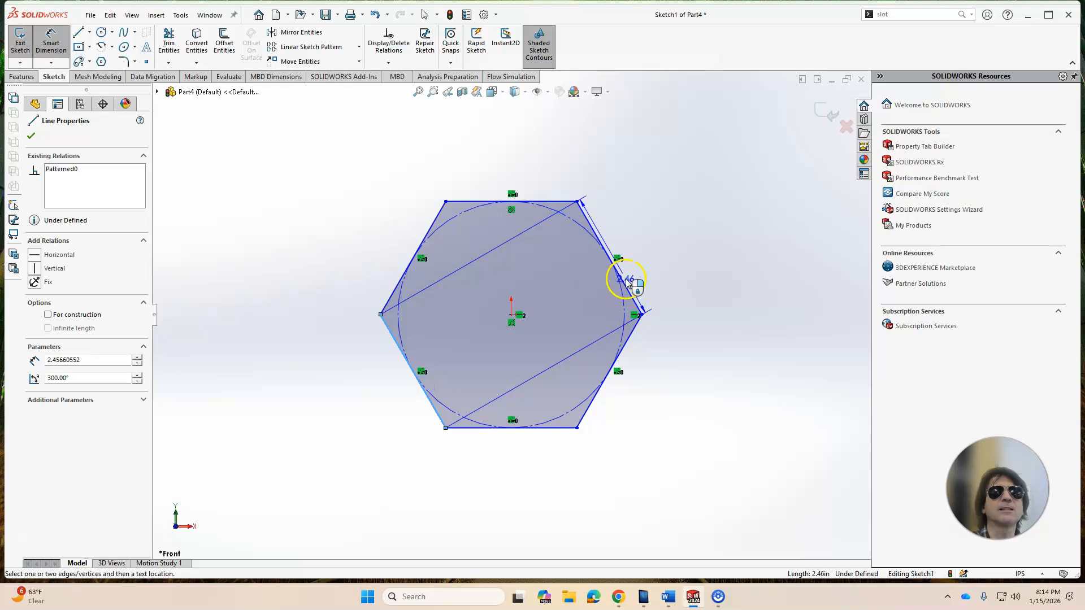
click(626, 281)
click(517, 295)
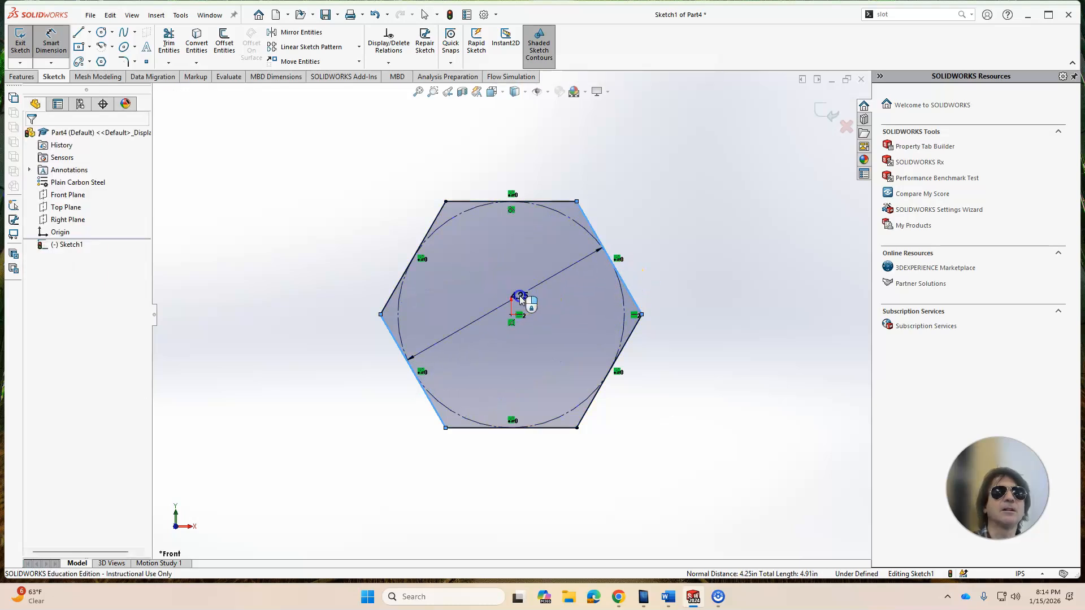
text(3)
key(Return)
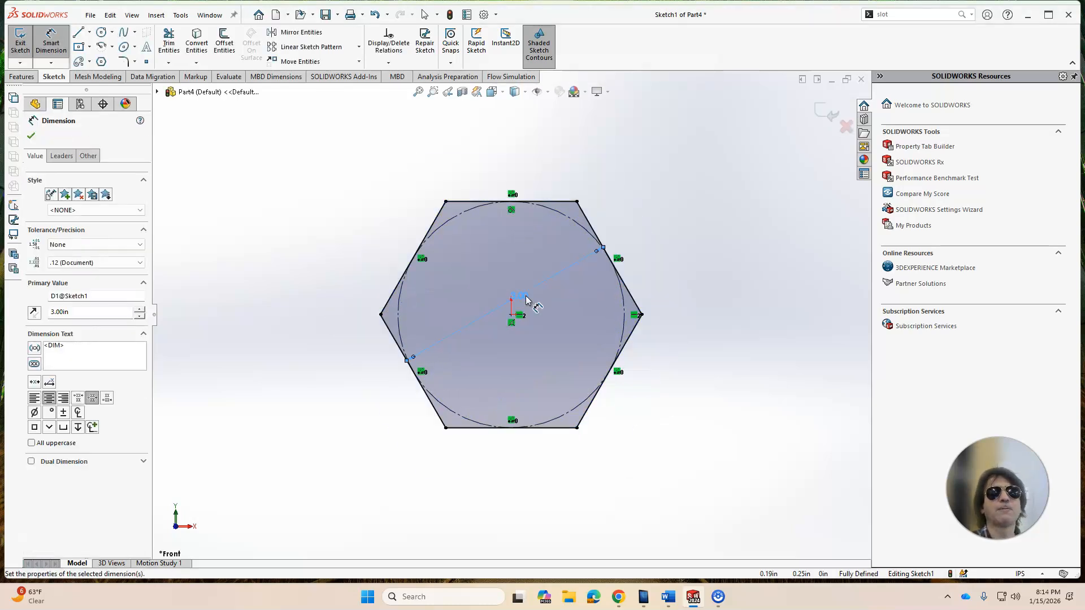
click(31, 137)
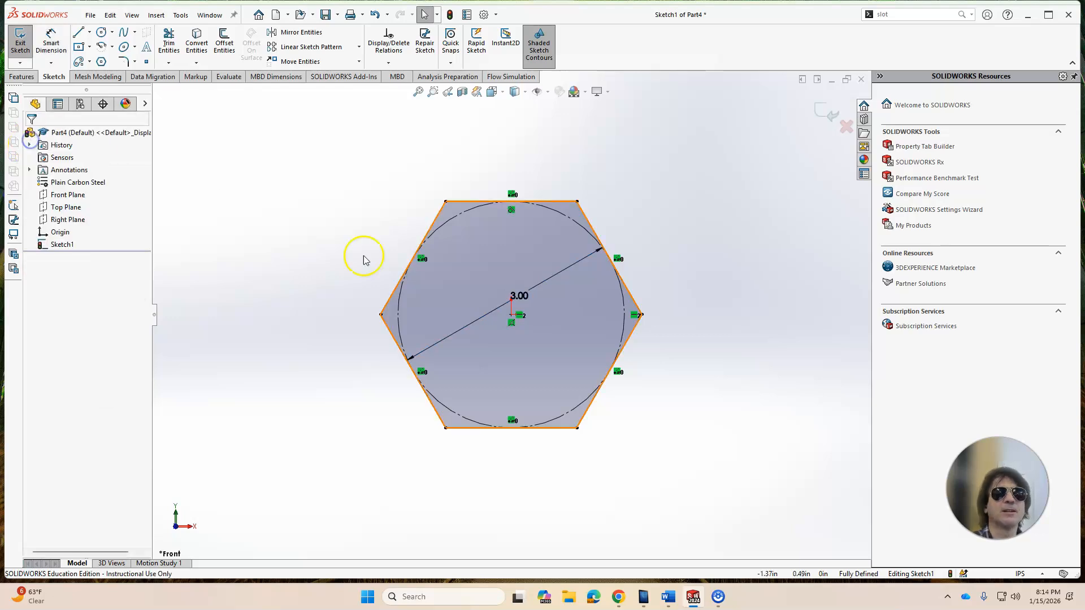
Step: Draw a circle centered on the origin, about 5 in diameter, enclosing the hexagon
click(624, 597)
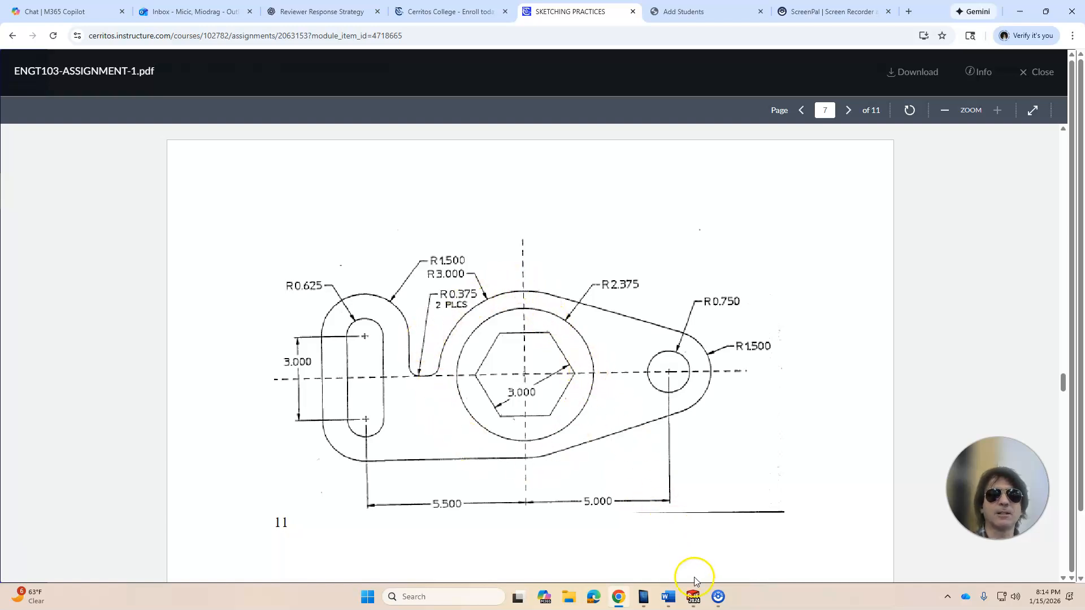
click(695, 598)
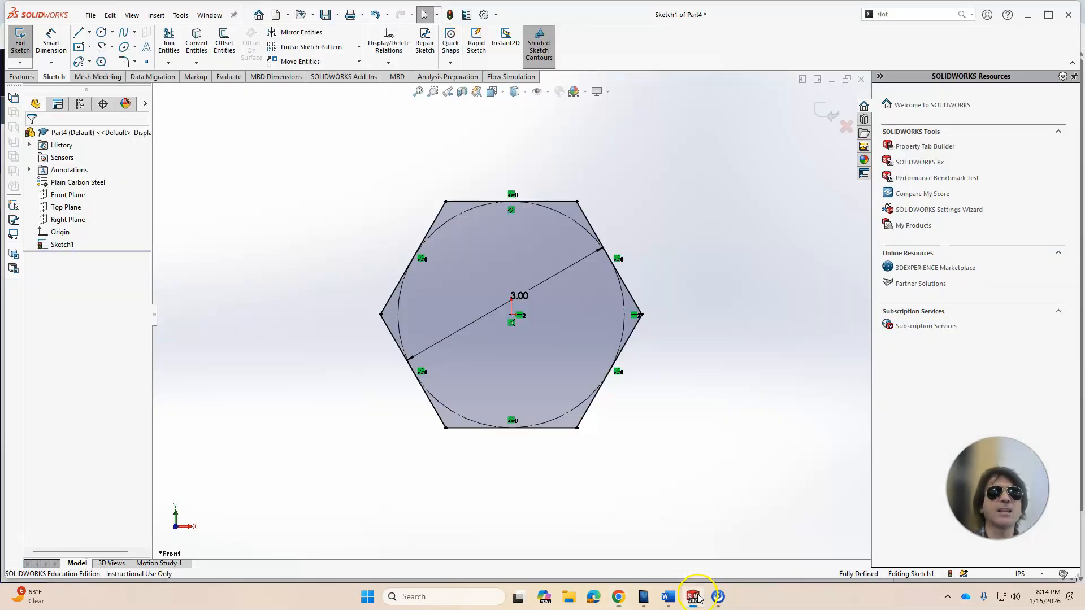
click(100, 31)
click(511, 315)
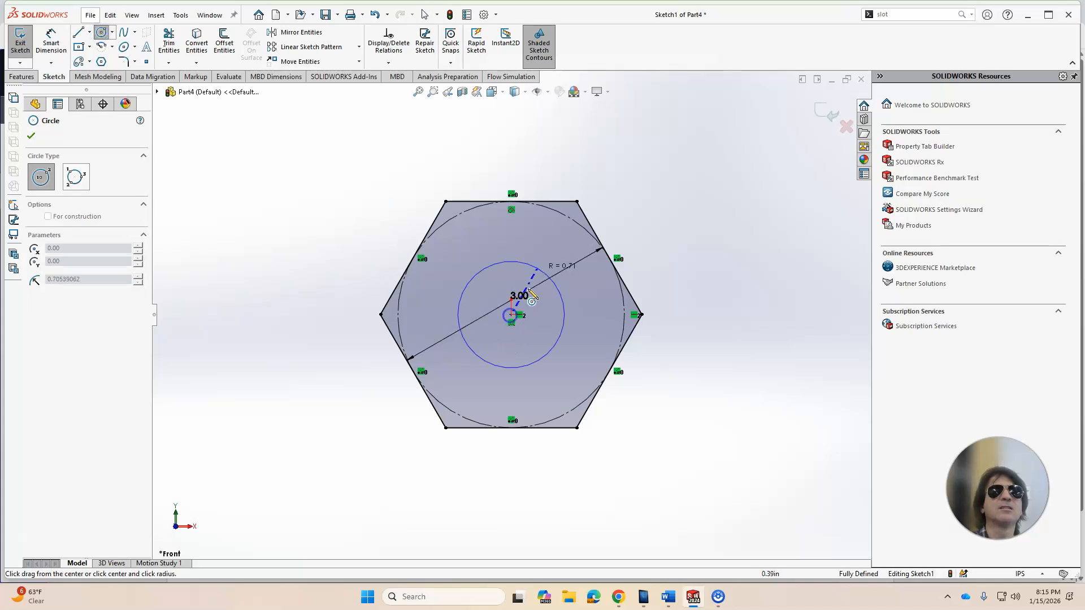
click(606, 151)
key(Escape)
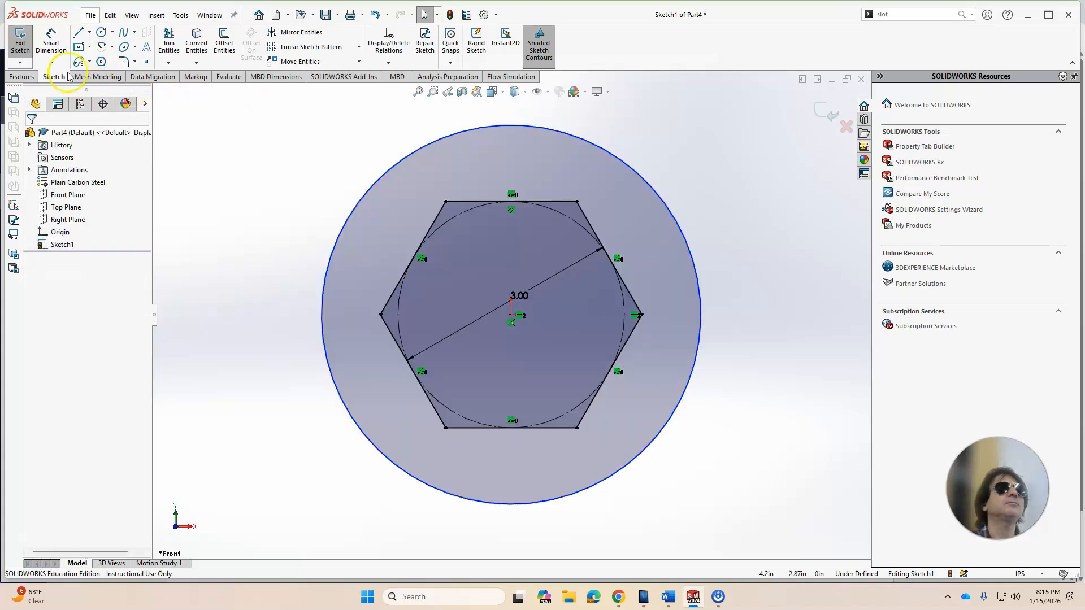
Step: Dimension the outer circle's diameter as 6 in
click(51, 43)
click(633, 165)
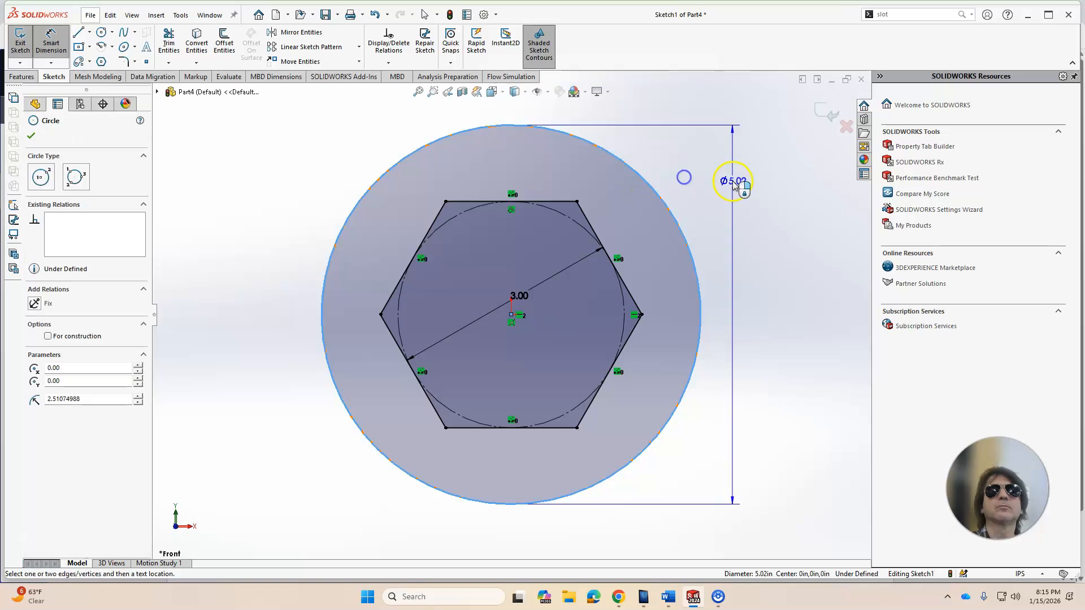
click(733, 180)
text(6)
key(Return)
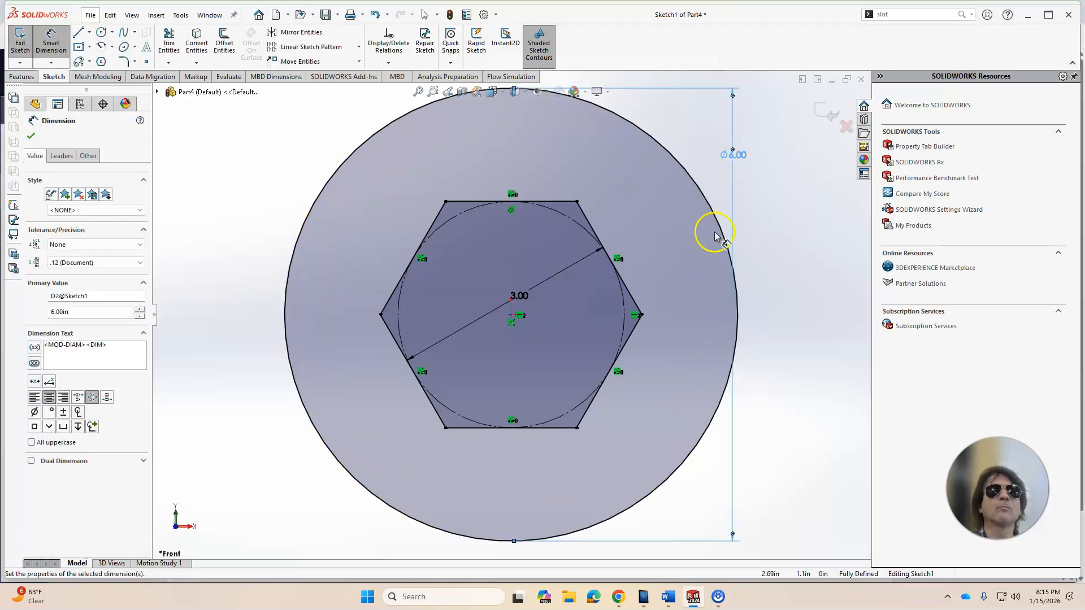
scroll(718, 249, up, 5)
click(618, 597)
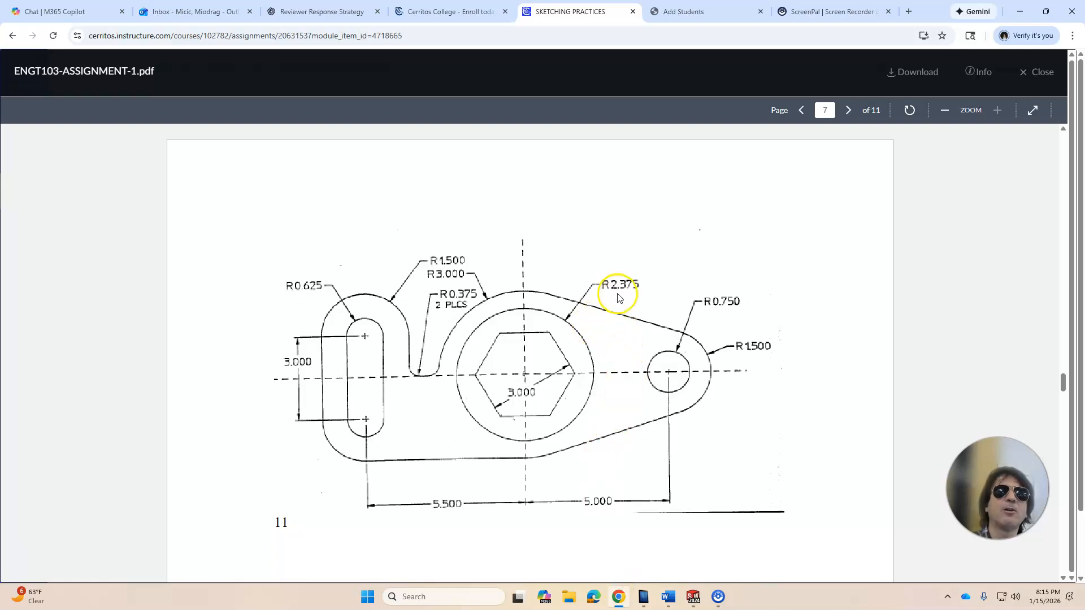
click(693, 597)
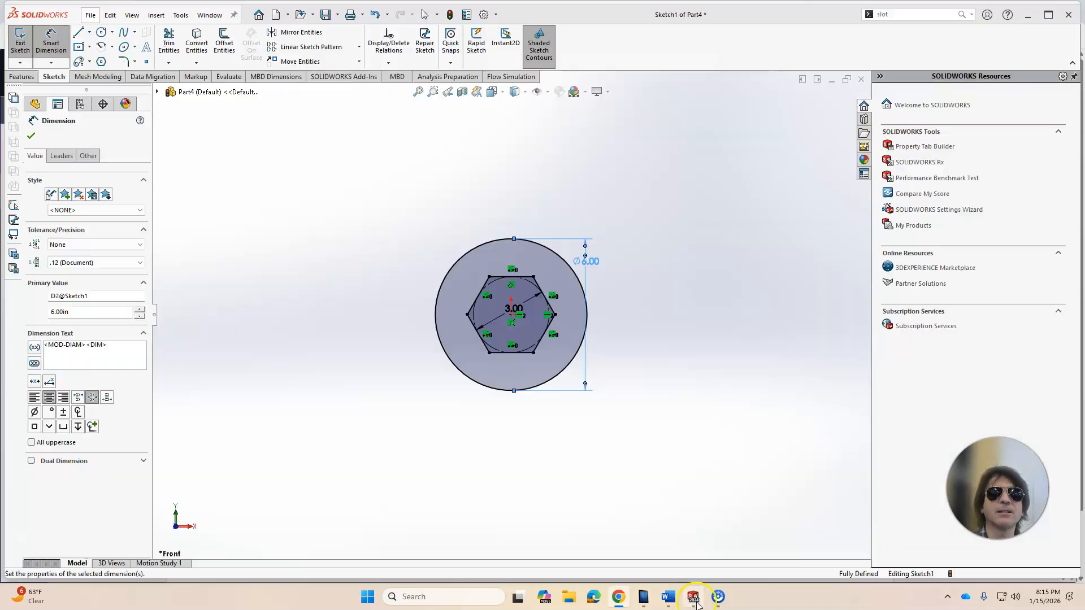
click(32, 136)
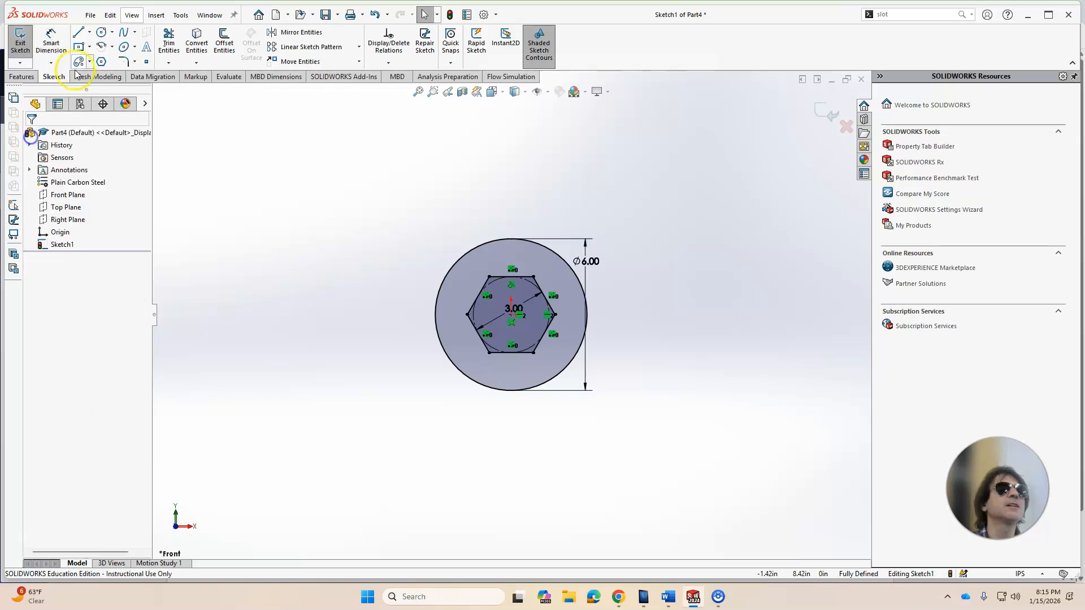
Step: Draw a second circle centered on the origin, about 4.8 in diameter, between the hexagon and the outer circle
click(101, 32)
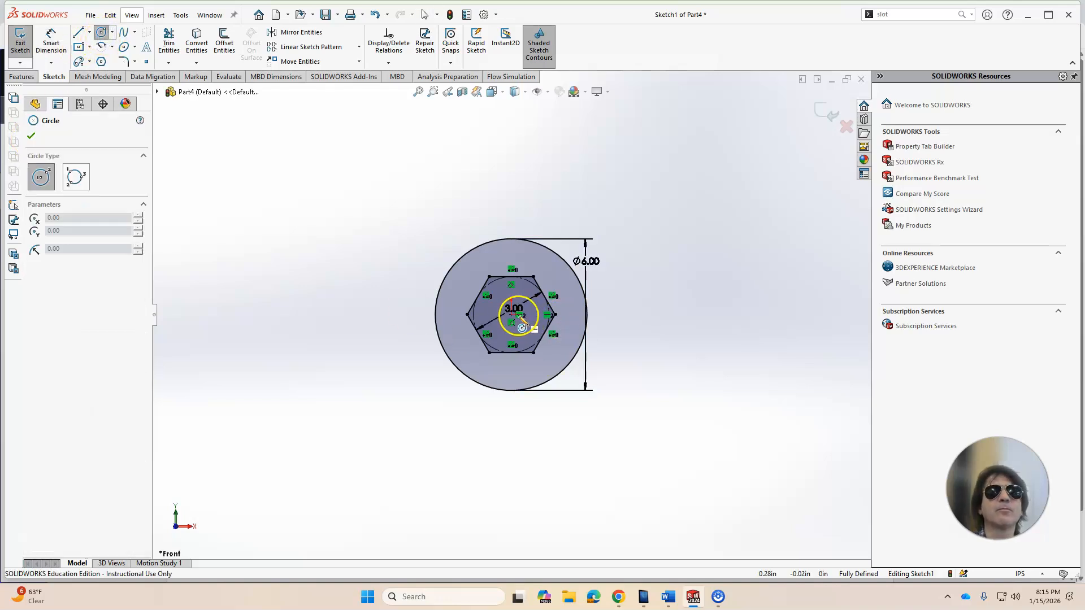
scroll(512, 316, down, 5)
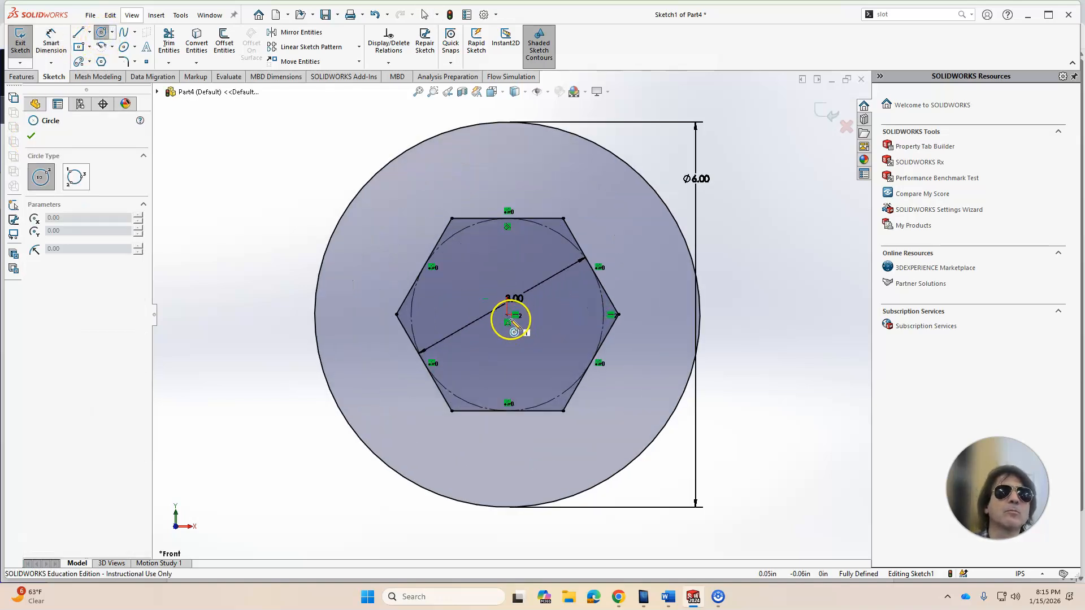
drag(511, 315, 619, 212)
key(Escape)
Step: Dimension the inner circle's diameter, entering 2.375*2 as its value
click(56, 37)
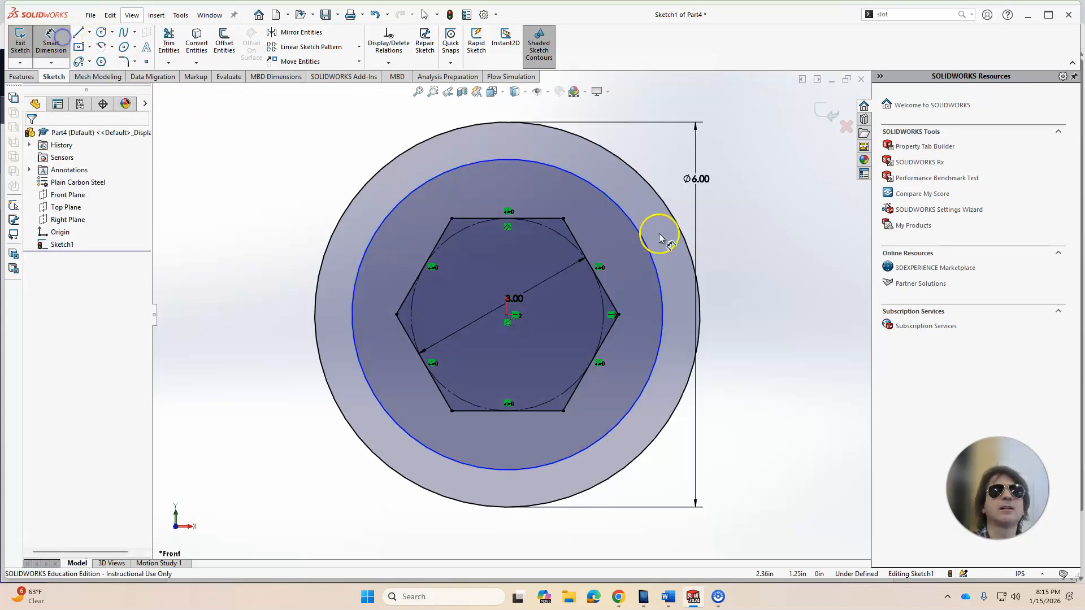
click(651, 258)
click(754, 254)
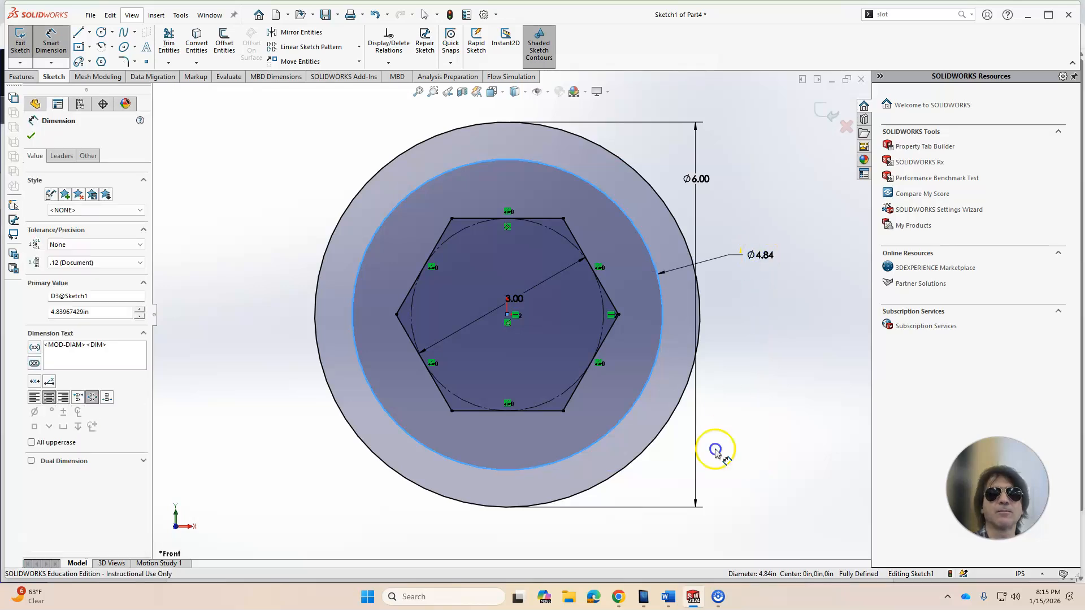
click(624, 603)
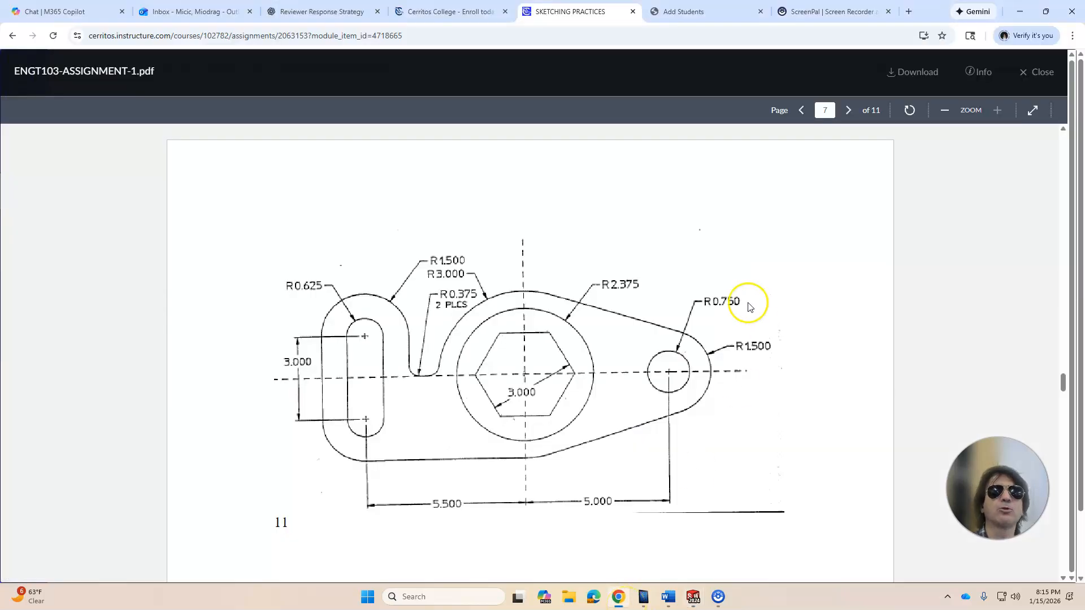
mouse_move(693, 597)
click(757, 539)
text(2.375*2)
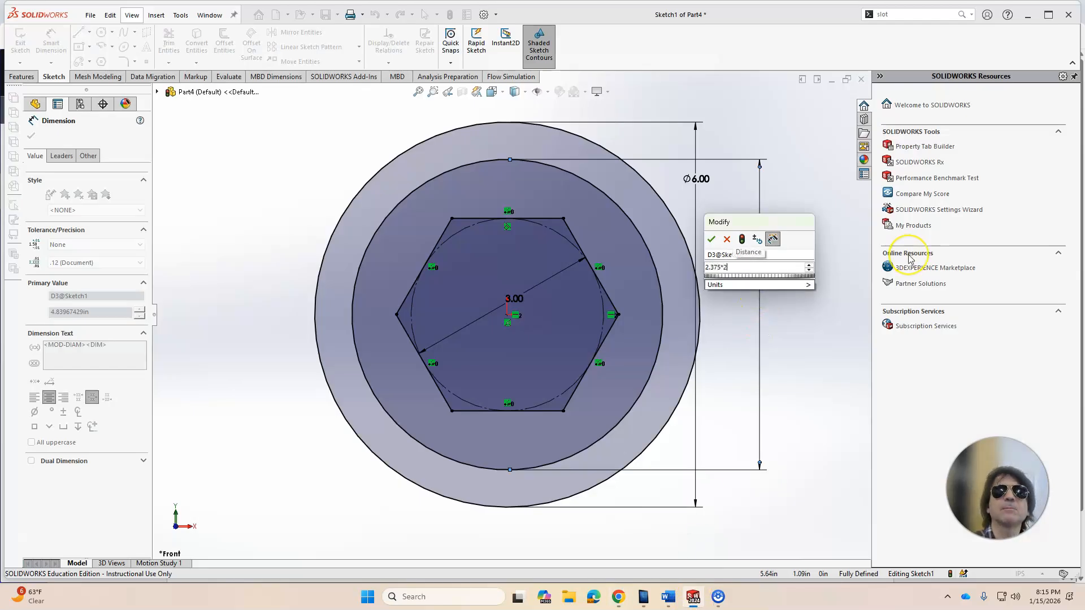
key(Return)
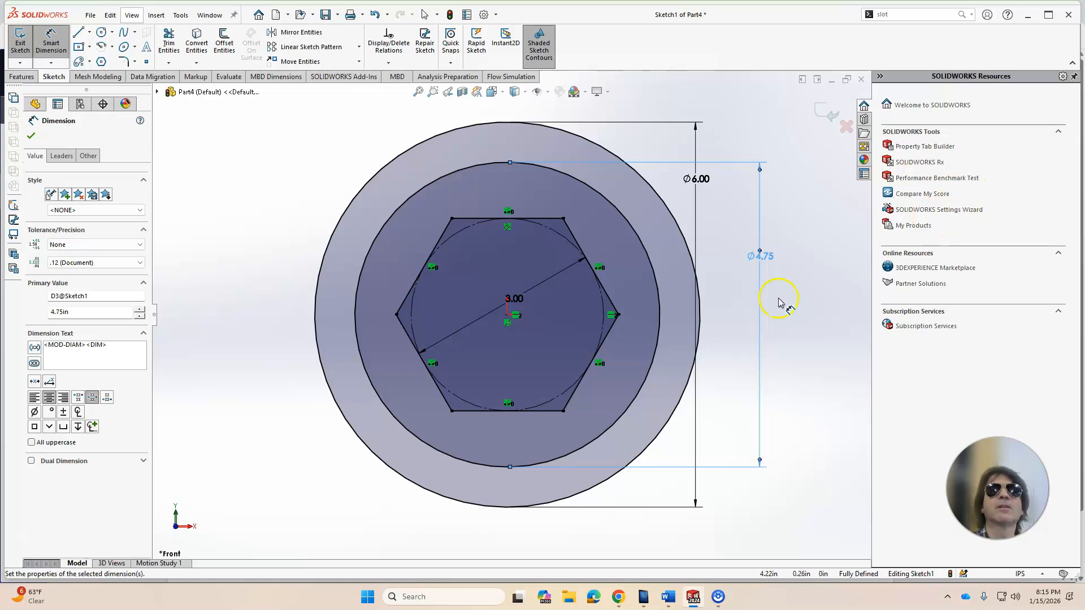
key(z)
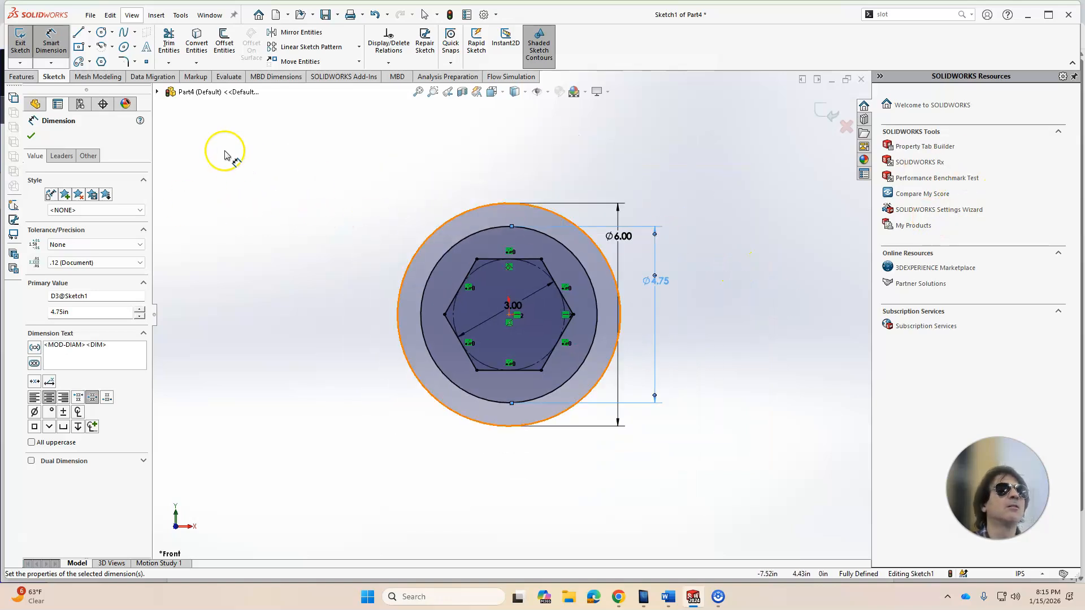
click(31, 135)
Step: Compare with the reference drawing, then draw a vertical centerpoint straight slot left of the circles, about 3.9 in long and 1.3 in wide
click(619, 597)
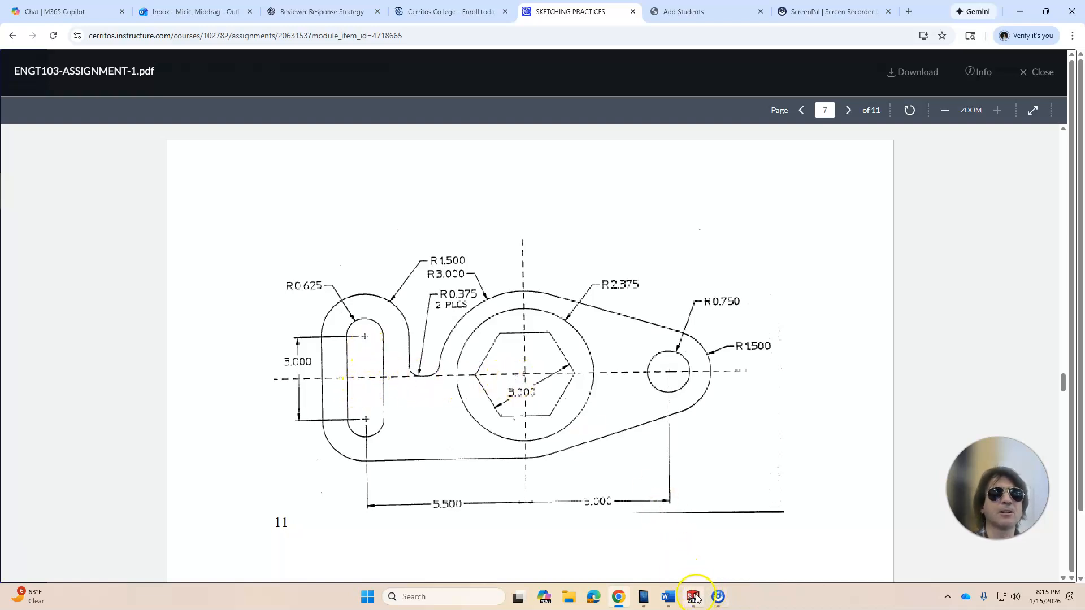
click(666, 528)
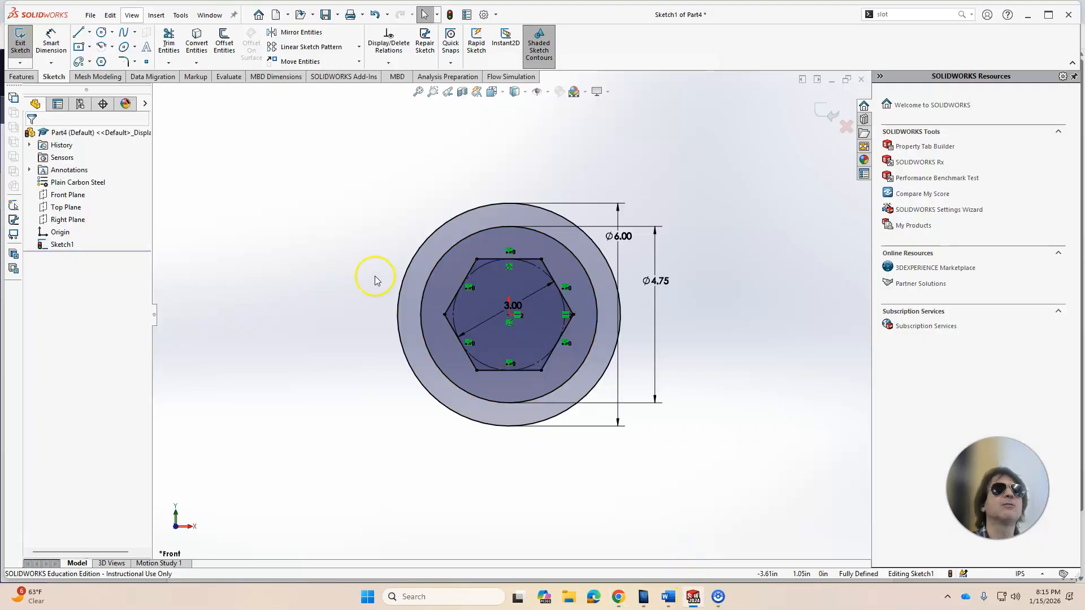
click(89, 62)
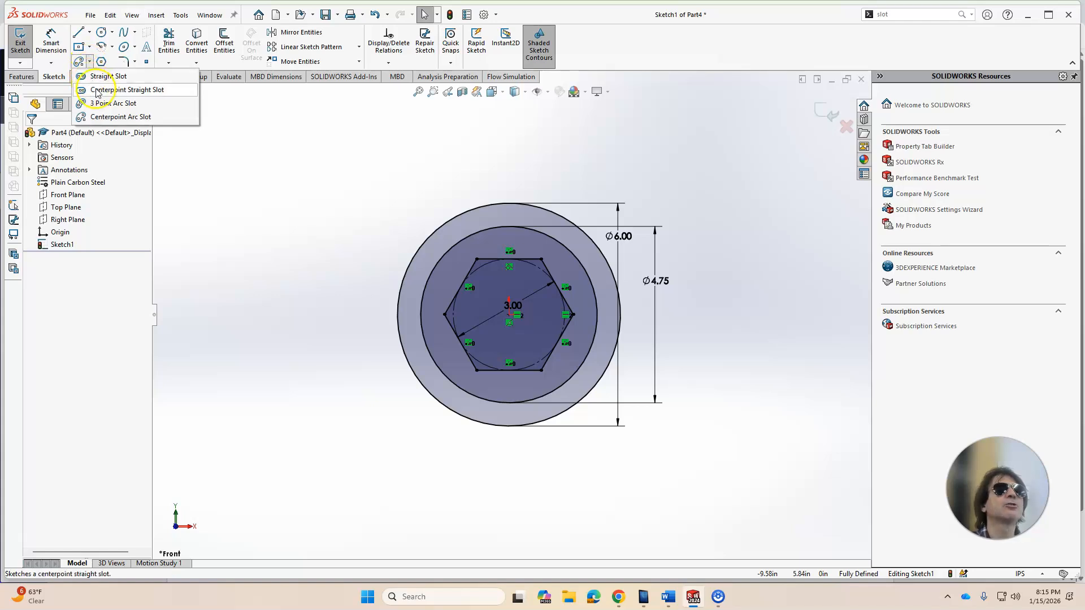
click(97, 91)
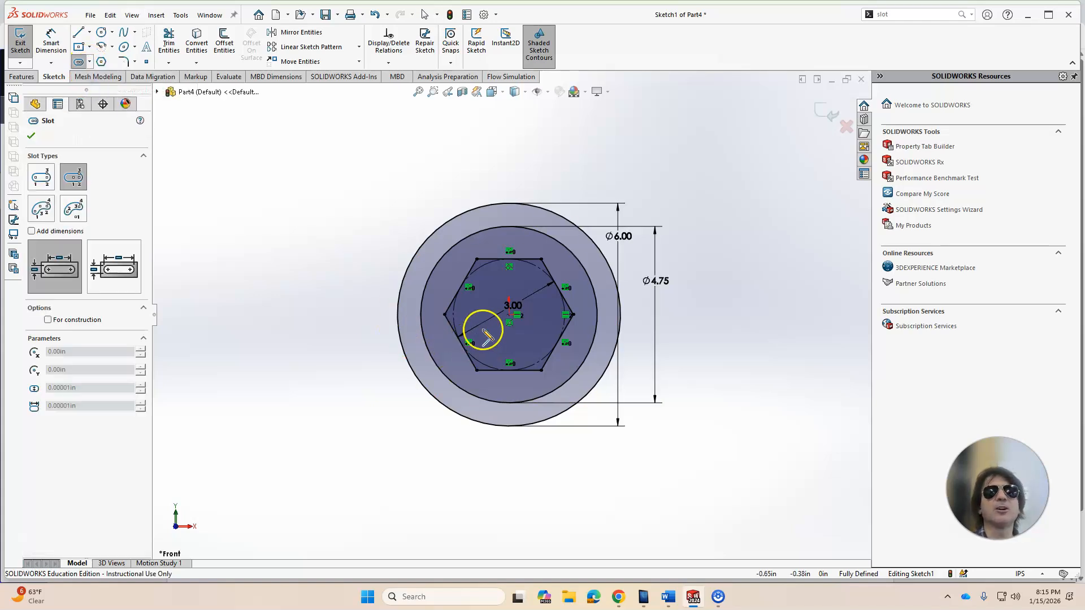
click(303, 314)
click(300, 242)
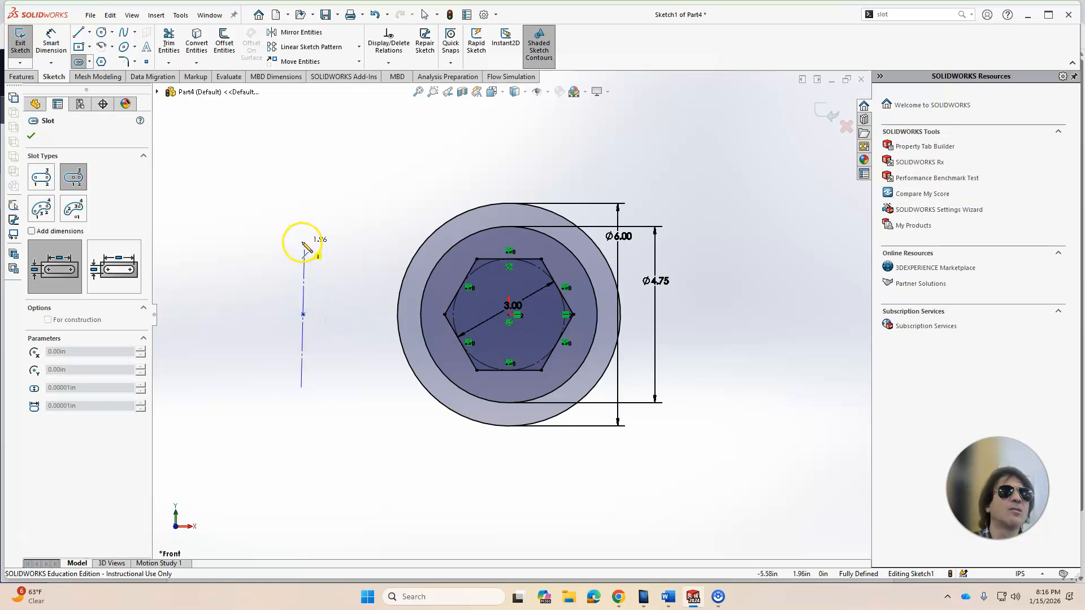
click(326, 242)
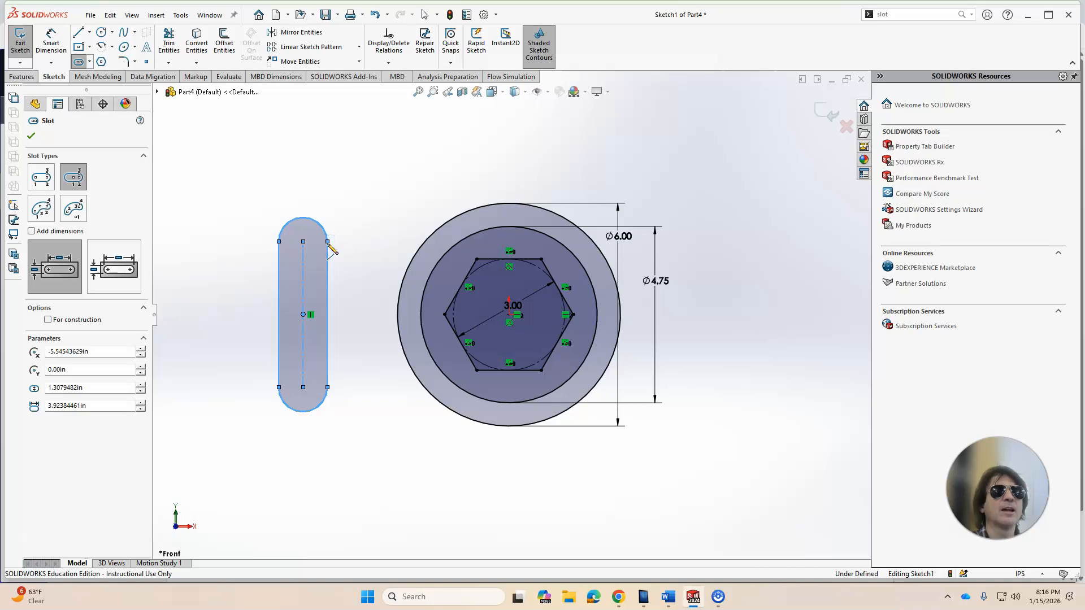
key(Escape)
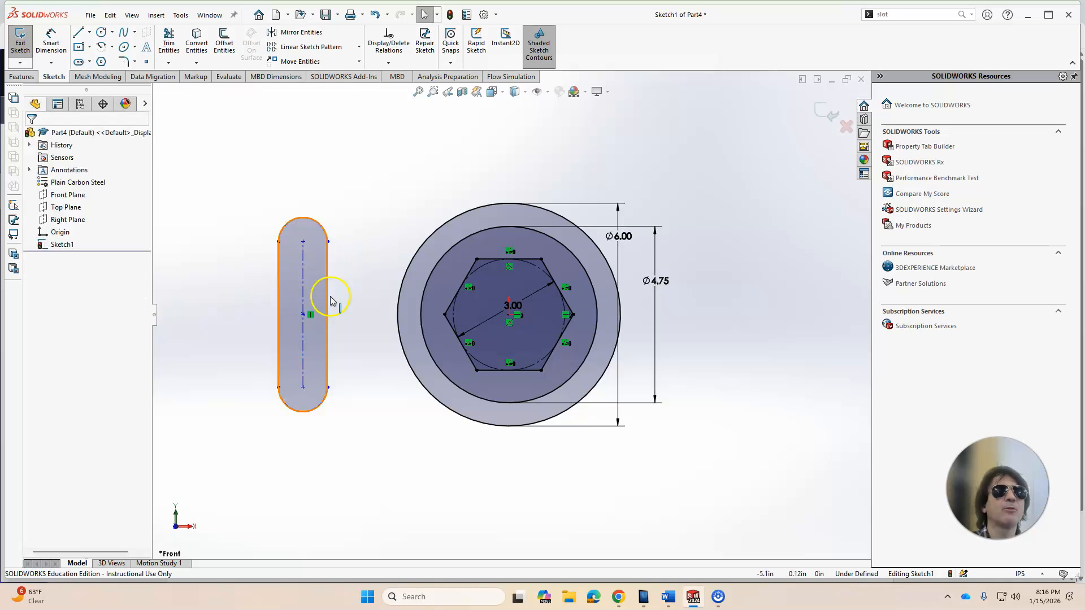
Step: Add a horizontal relation between the slot's center point and the origin
click(304, 316)
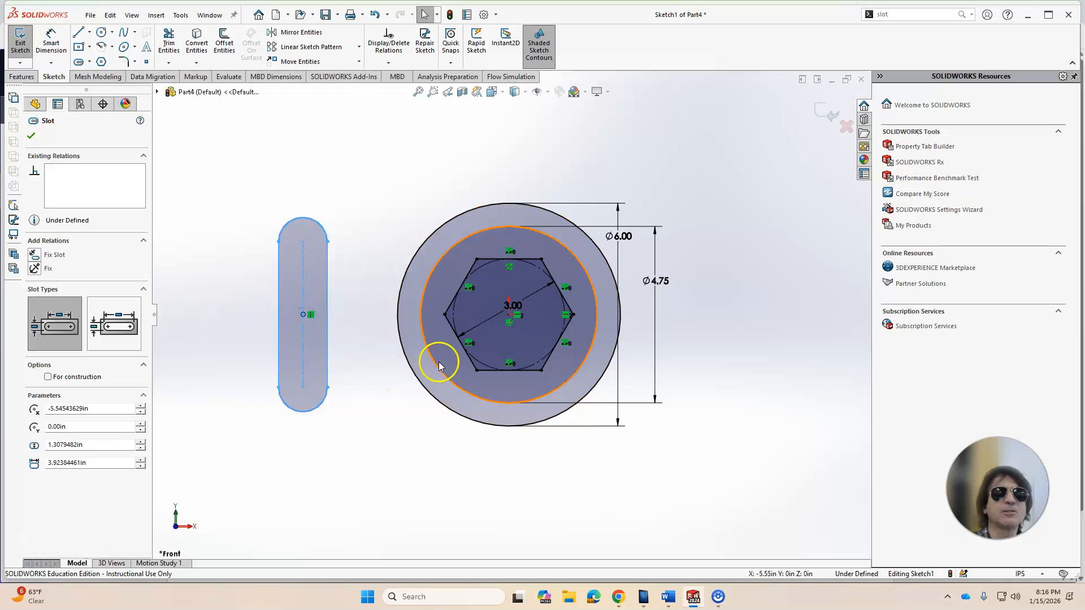
ctrl+click(508, 316)
click(55, 319)
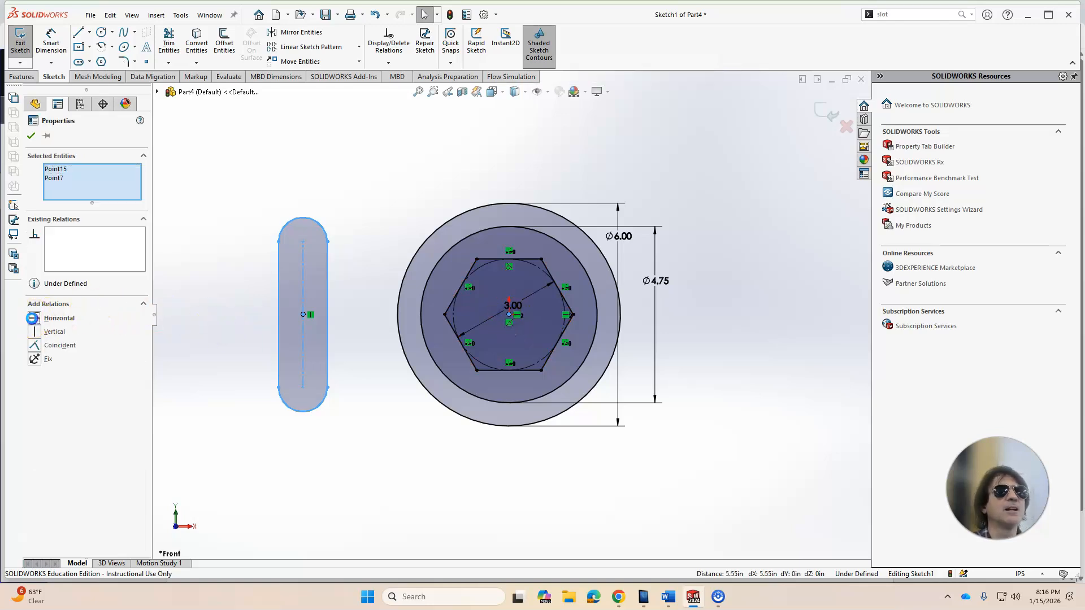
click(406, 449)
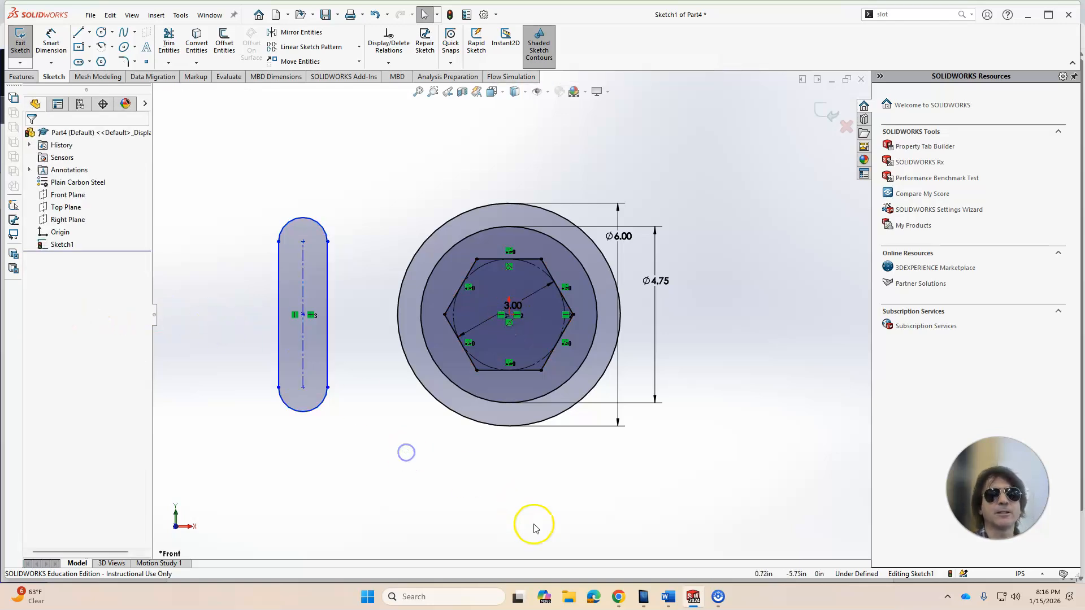
Step: Dimension the slot's center-to-center length as 3 in
click(619, 598)
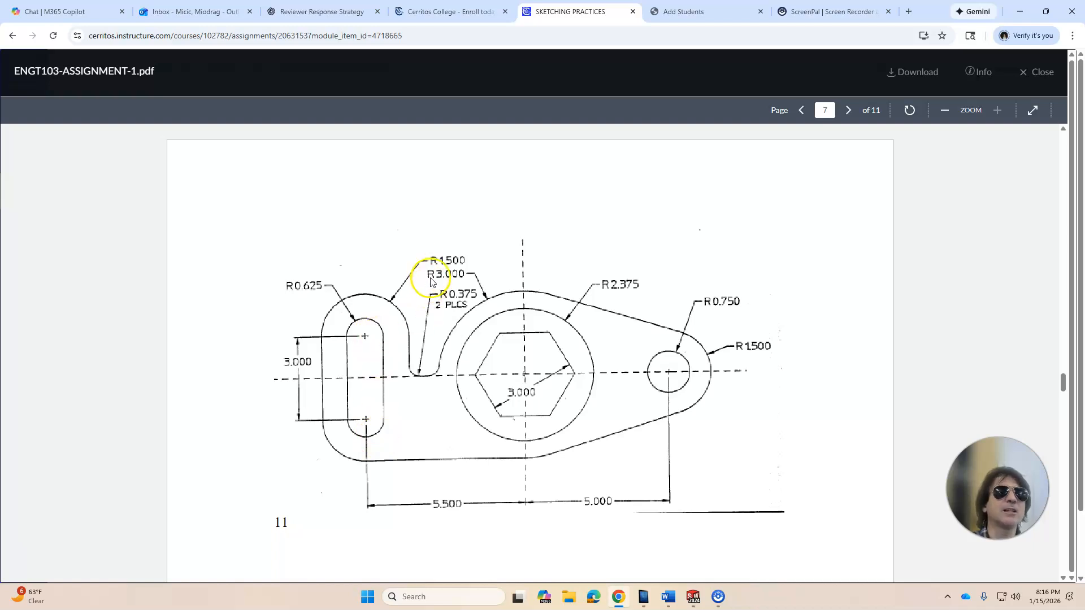
click(690, 599)
click(51, 40)
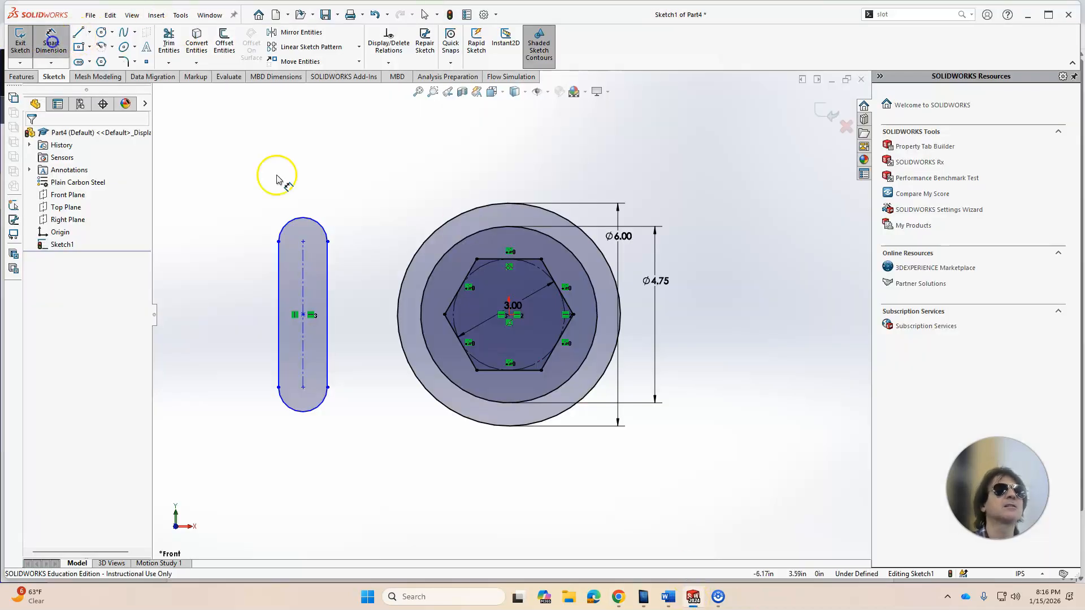
click(303, 279)
click(213, 291)
text(3)
key(Return)
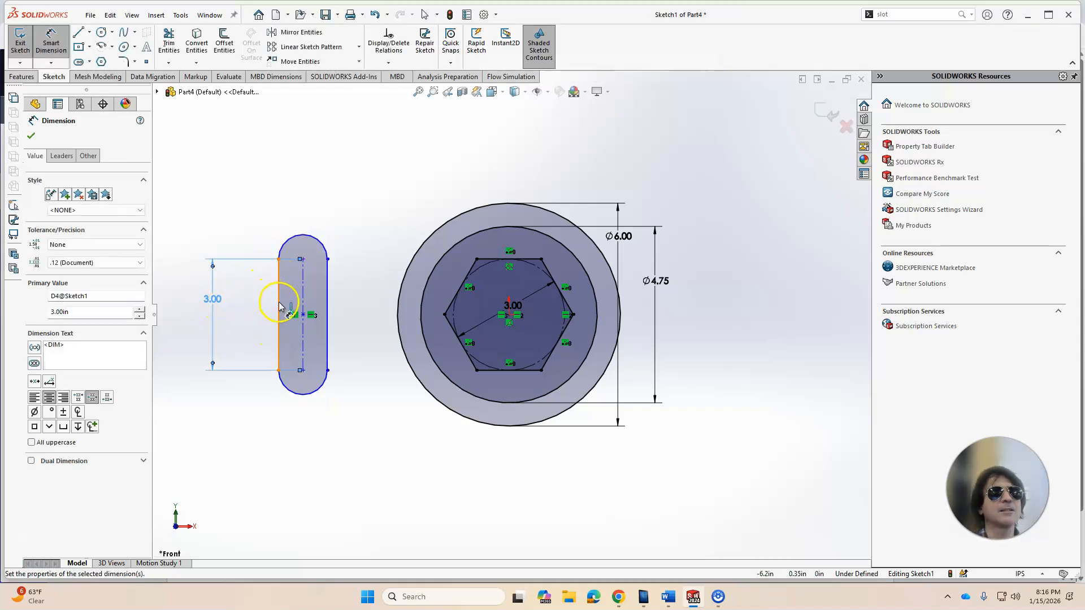
Step: Dimension the radius of the slot's upper end arc as 1.5 in
click(324, 244)
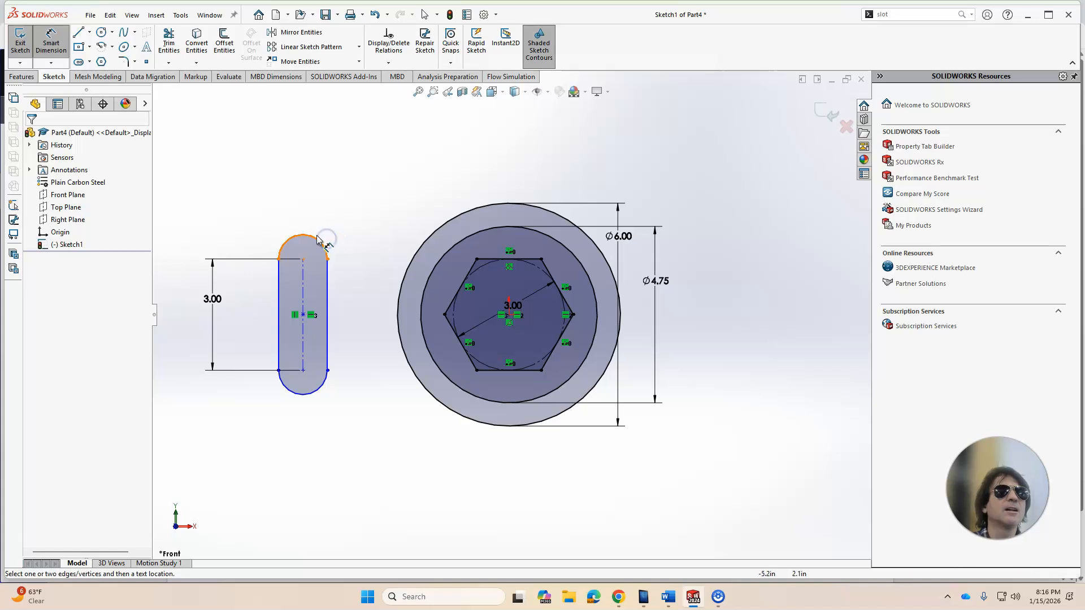
click(349, 181)
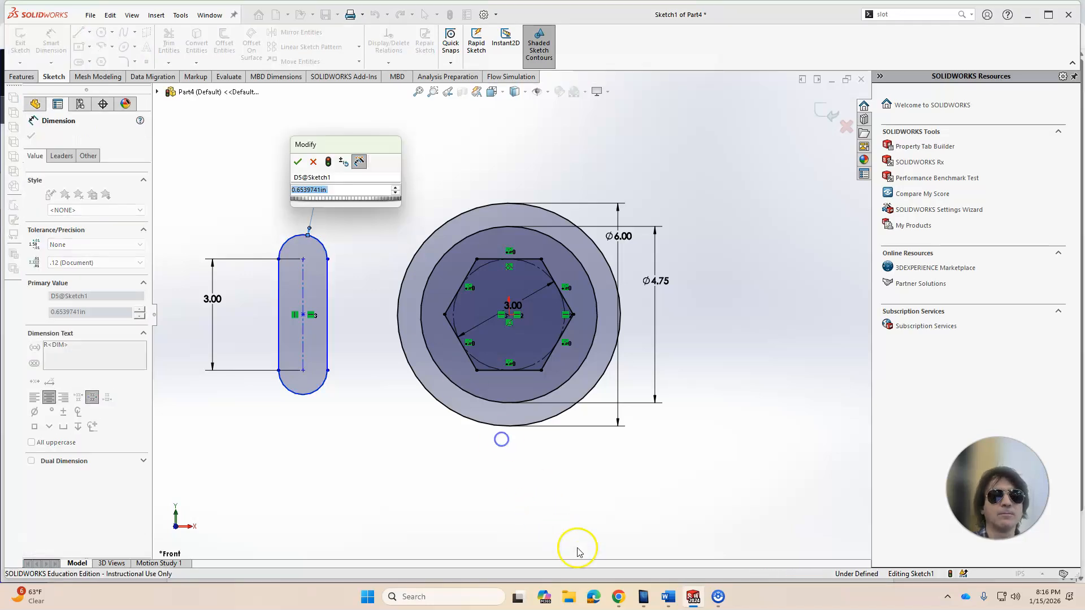
click(616, 597)
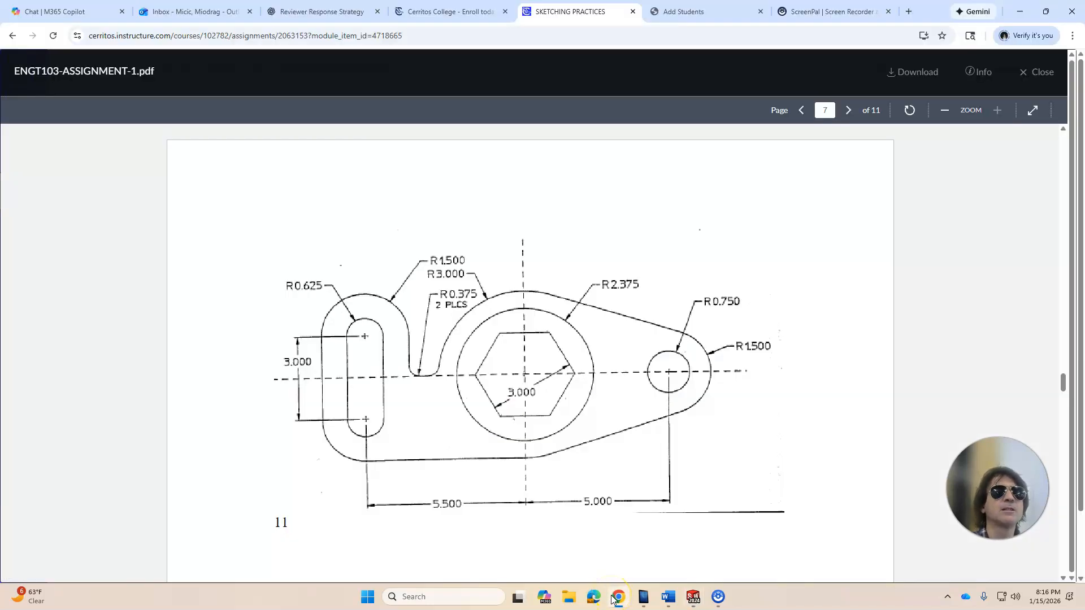
click(616, 597)
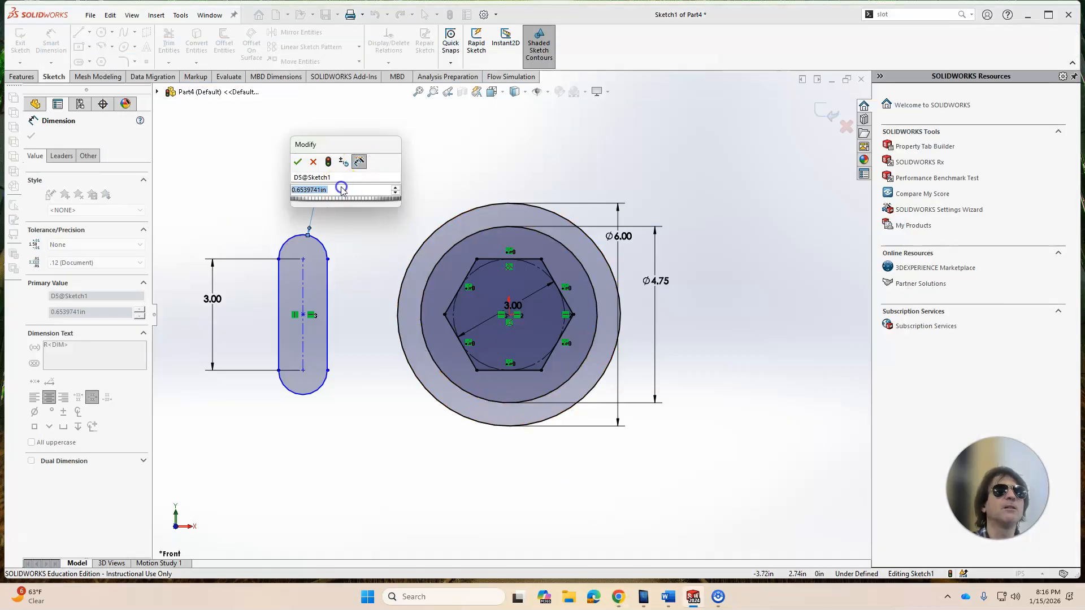
text(1.5)
key(Return)
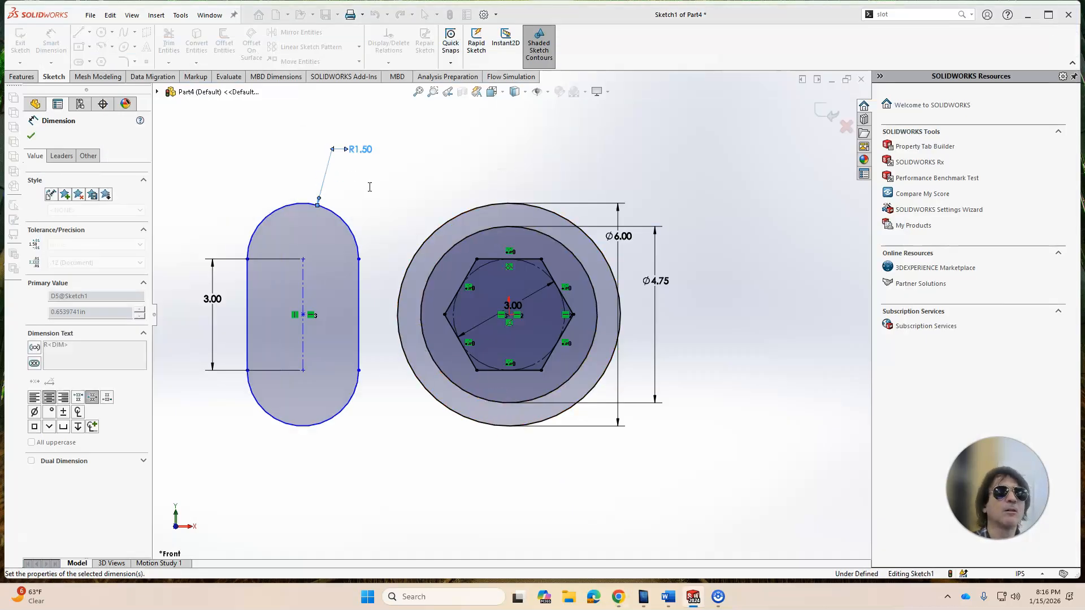
click(407, 466)
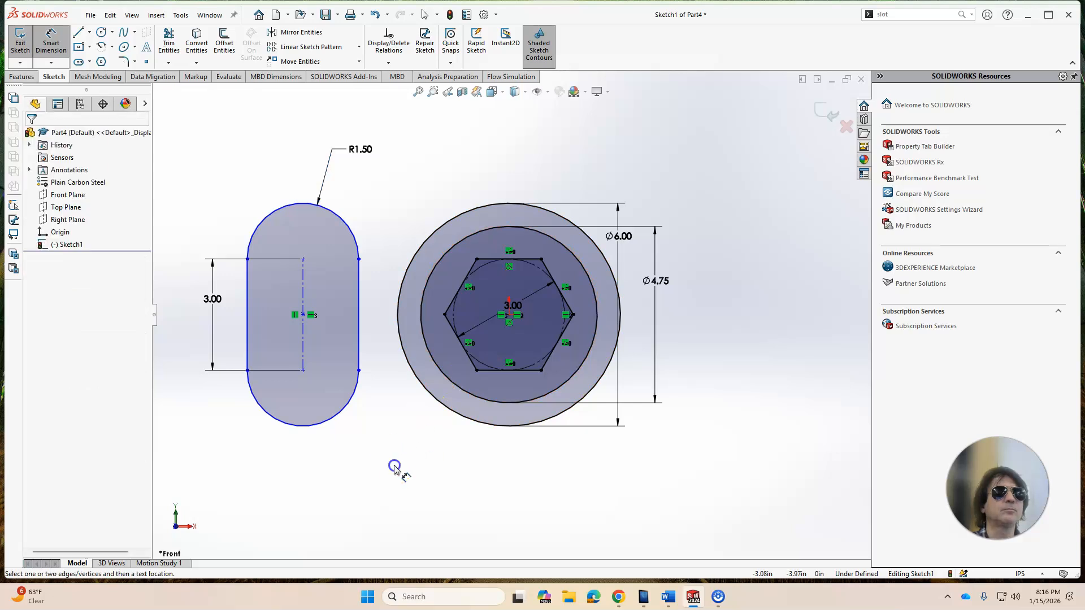
Step: Dimension the horizontal distance from the slot's center point to the origin as 5.5 in
click(618, 599)
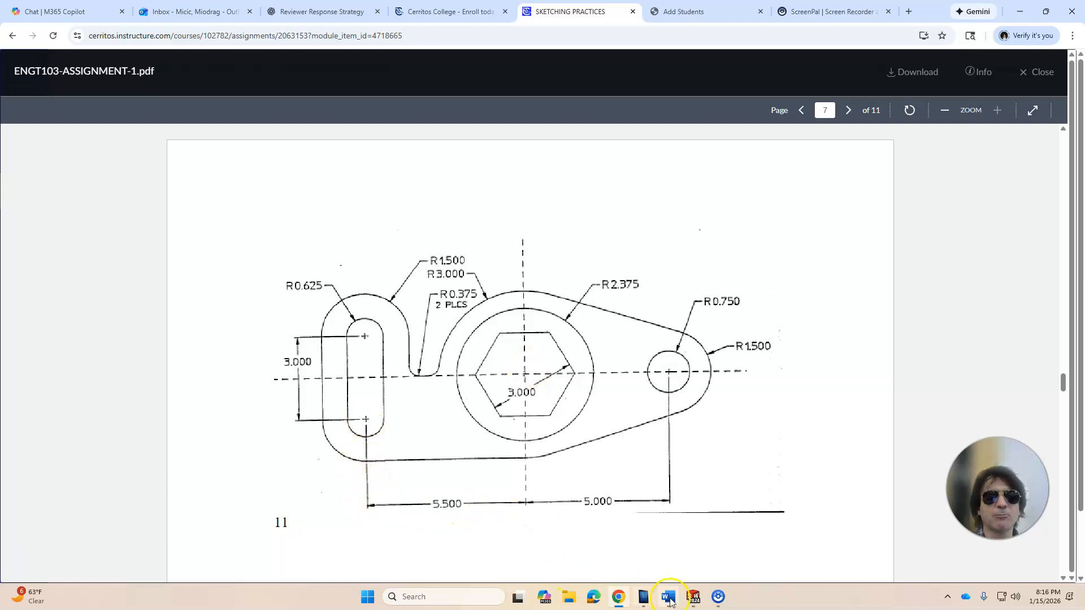
click(687, 598)
click(51, 42)
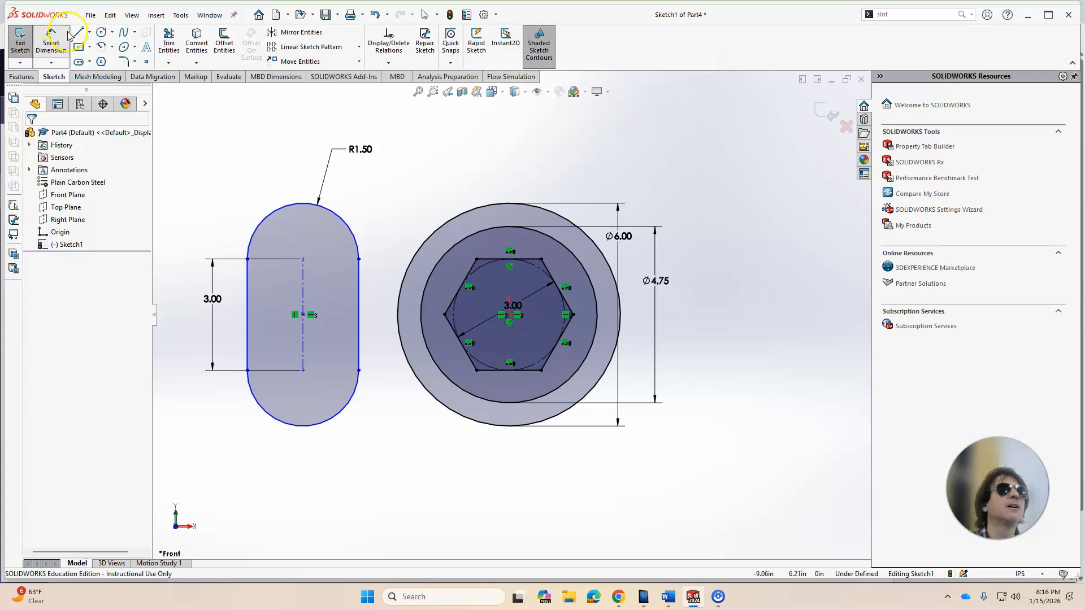
click(304, 341)
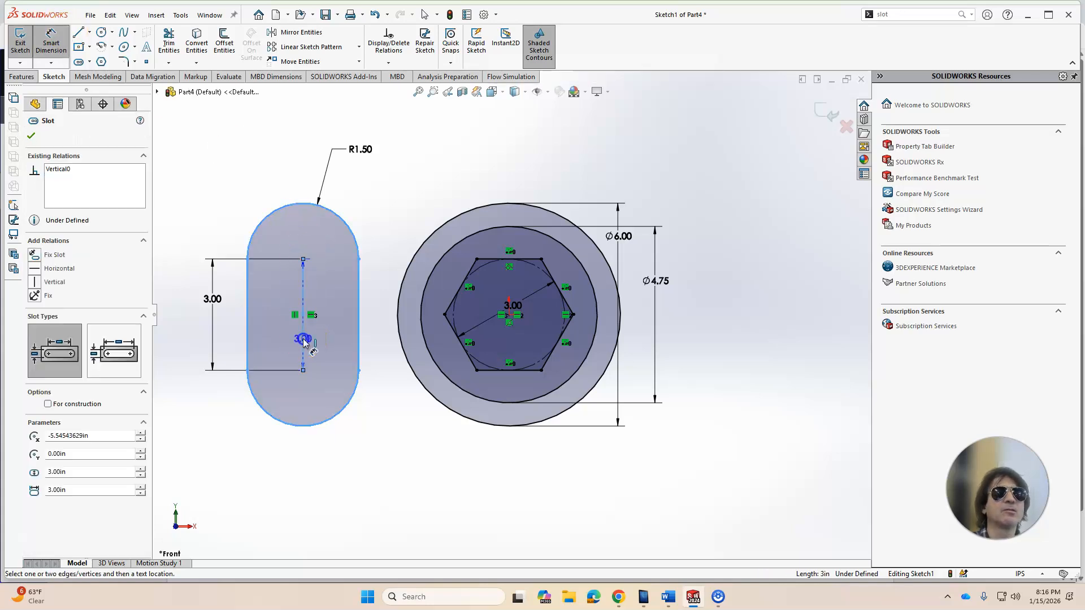
scroll(506, 316, down, 3)
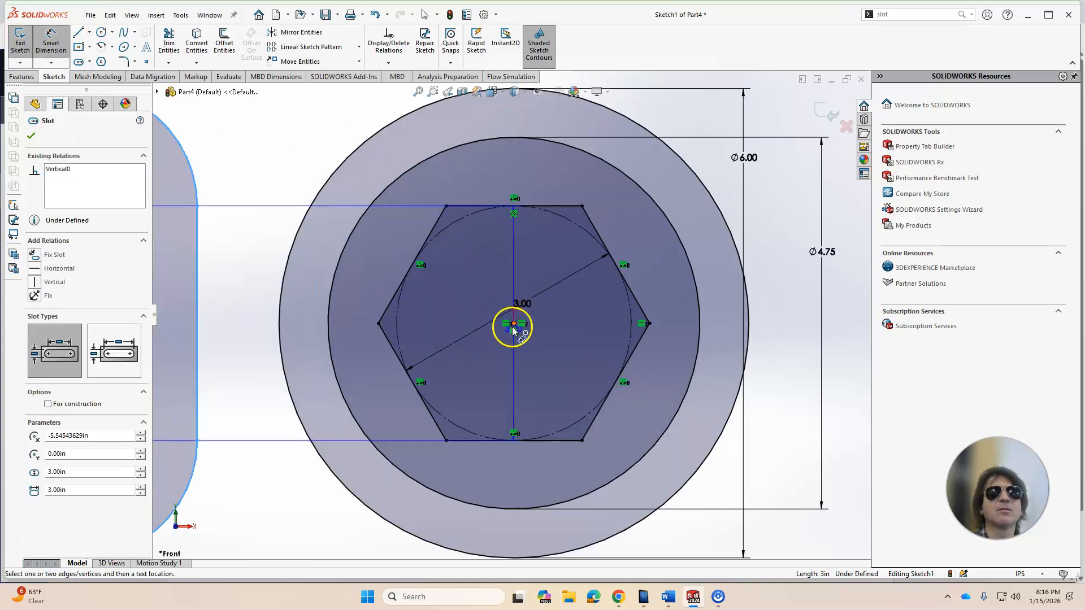
click(513, 324)
scroll(399, 448, up, 6)
click(426, 427)
text(5.5)
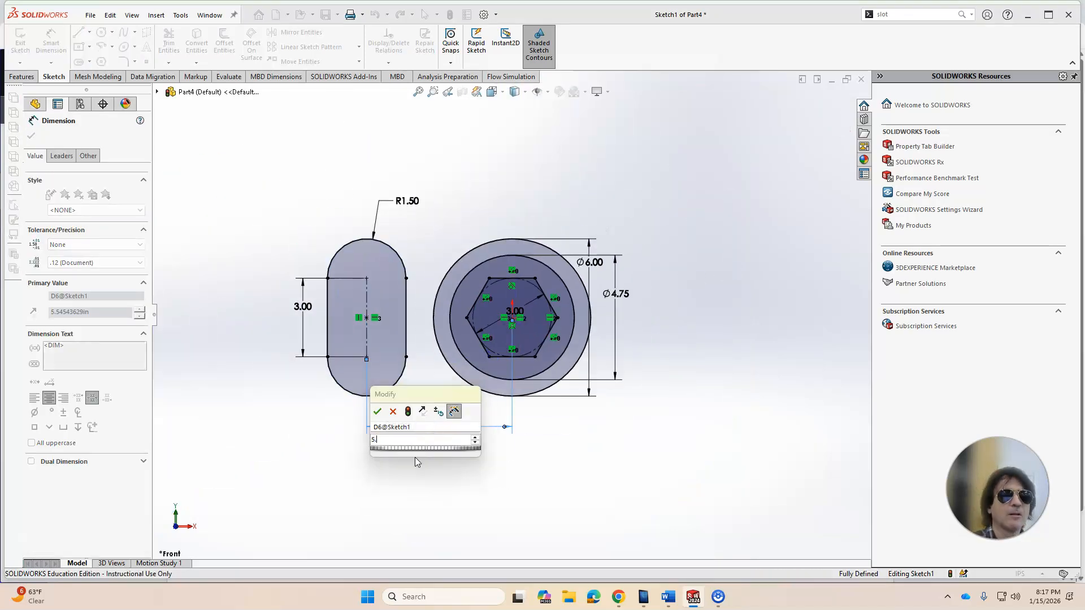
key(Return)
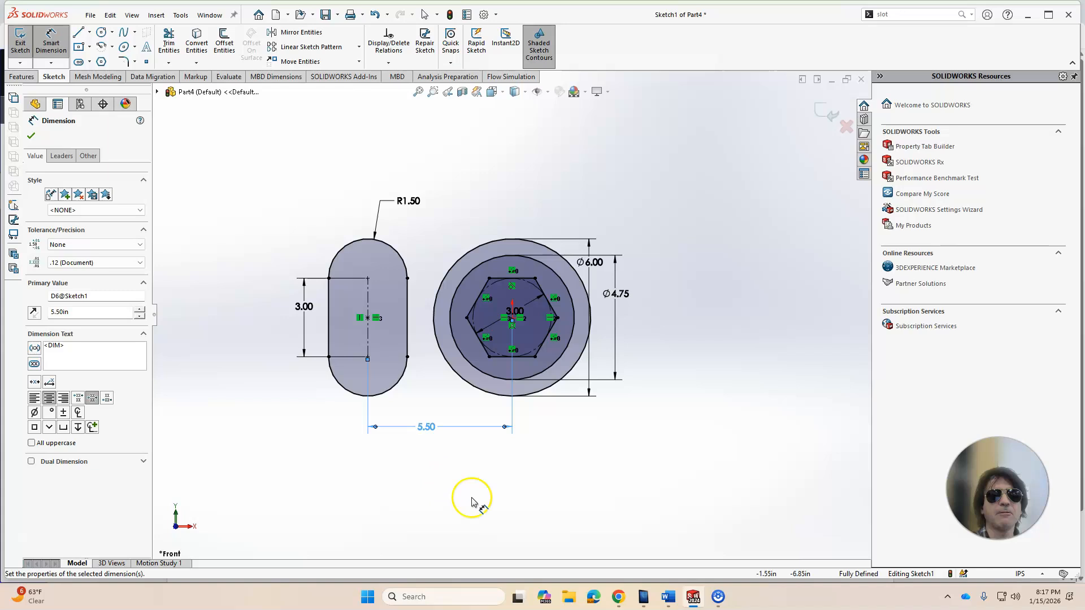
click(619, 601)
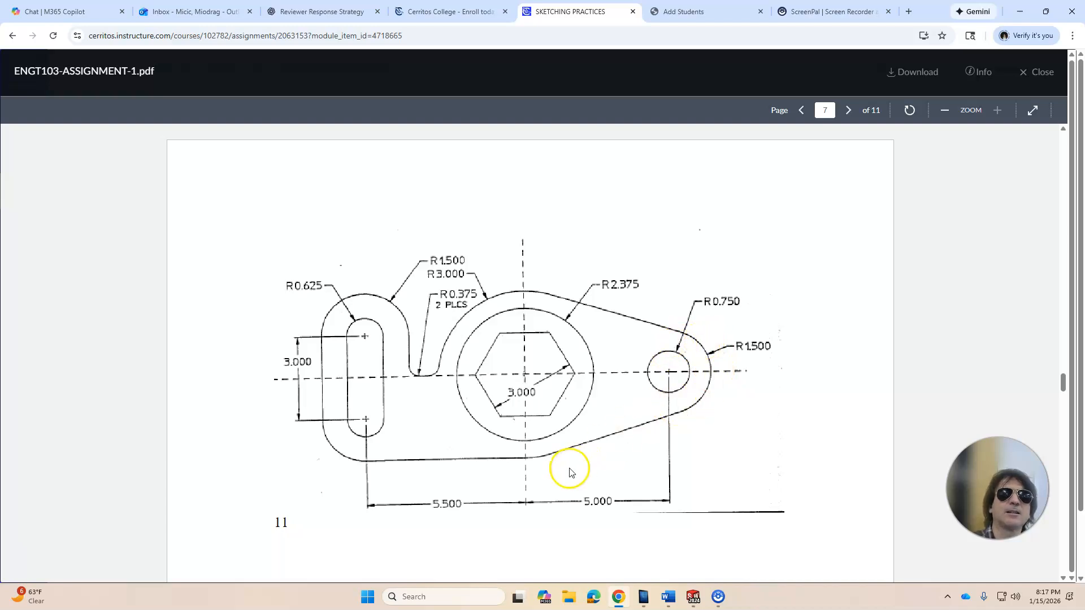
mouse_move(694, 596)
click(739, 559)
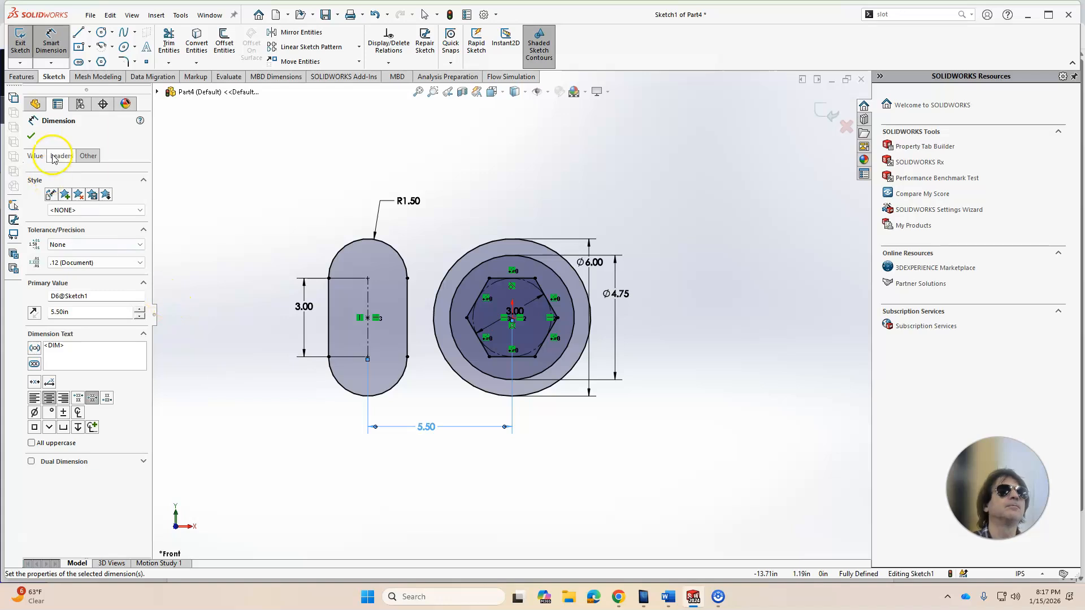
click(31, 136)
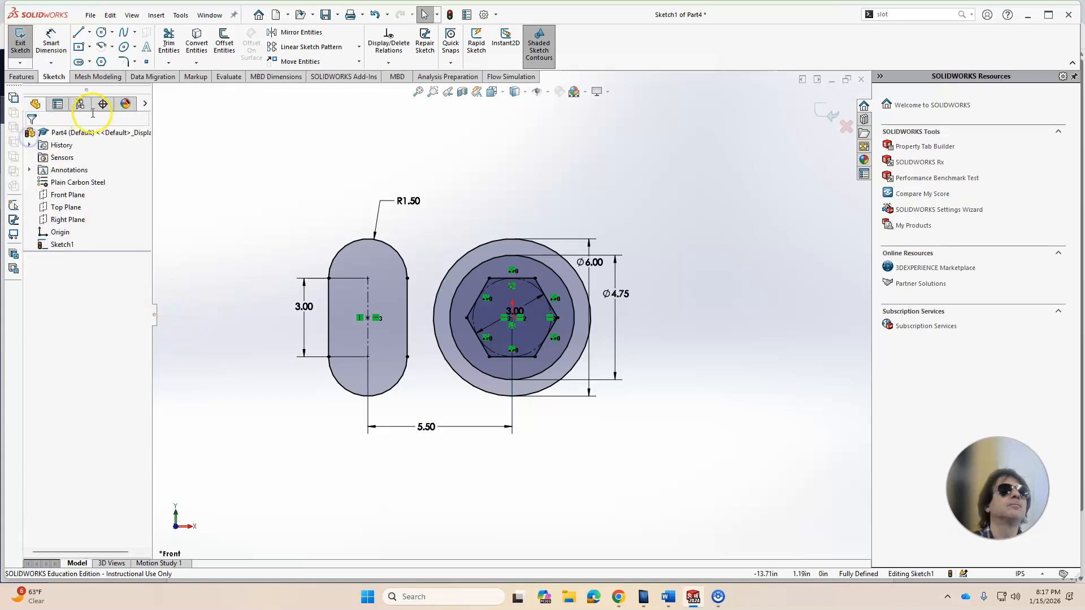
Step: Draw a circle to the right of the outer circle, about 5 in in diameter
click(101, 32)
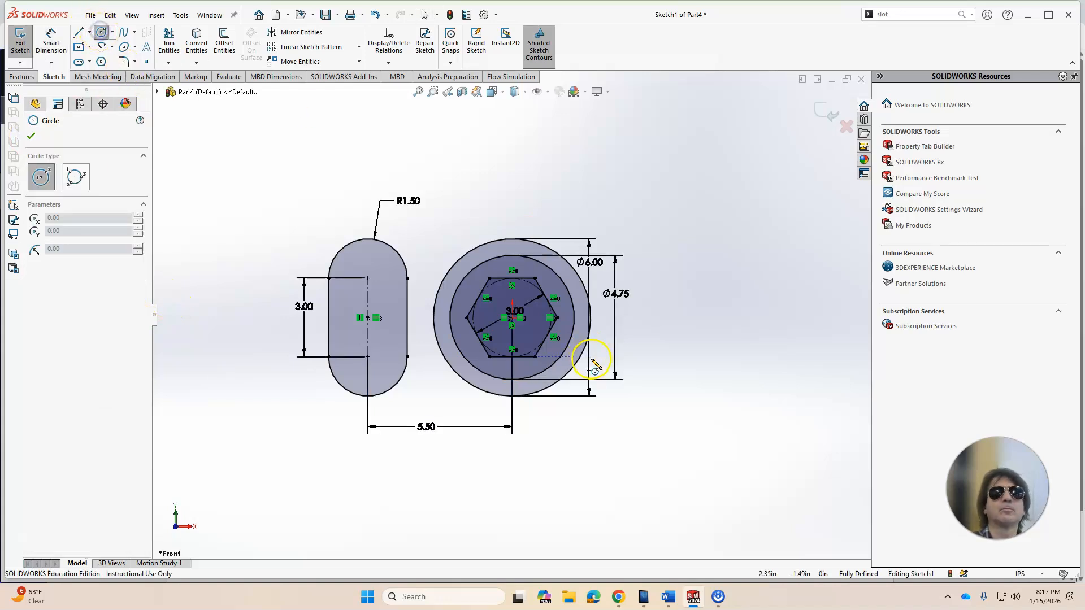
click(720, 322)
click(778, 293)
key(Escape)
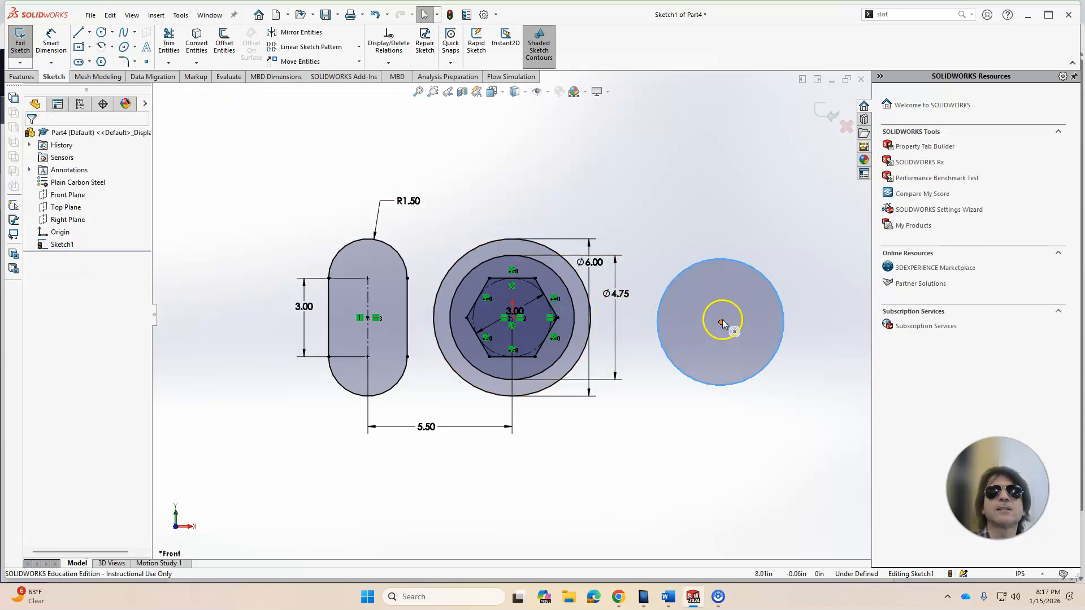
Step: Make the side circle's center horizontal with the slot's center point
click(721, 323)
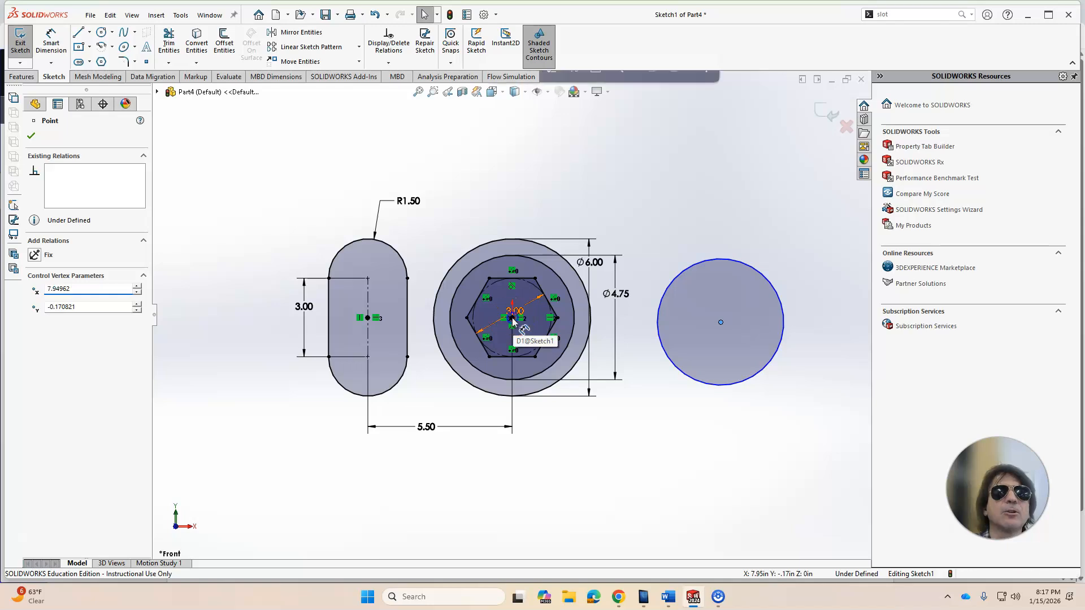
key(Escape)
scroll(526, 324, down, 6)
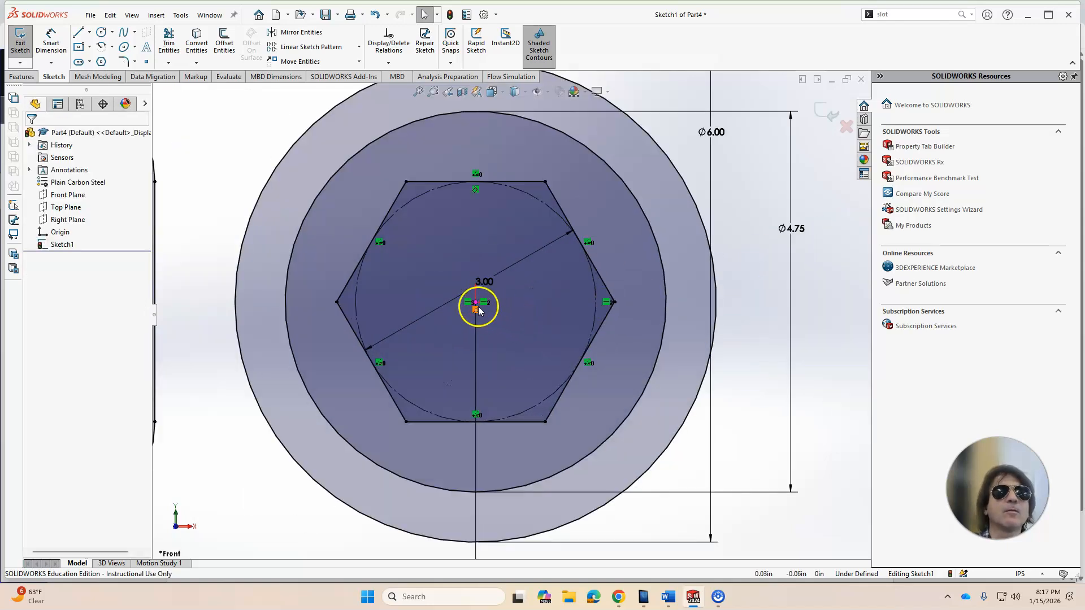
click(477, 304)
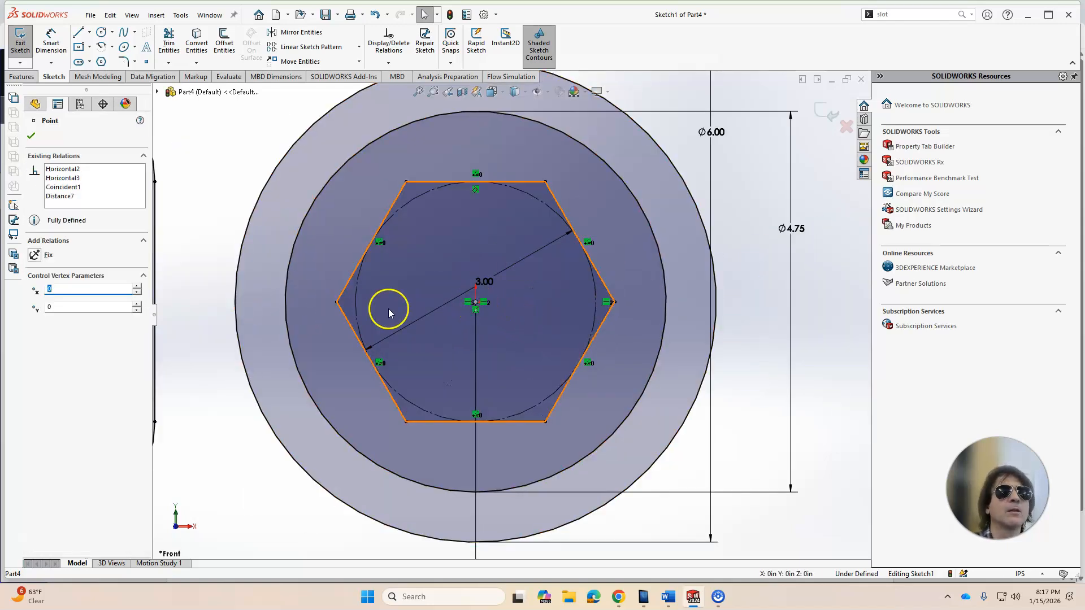
key(Escape)
click(476, 304)
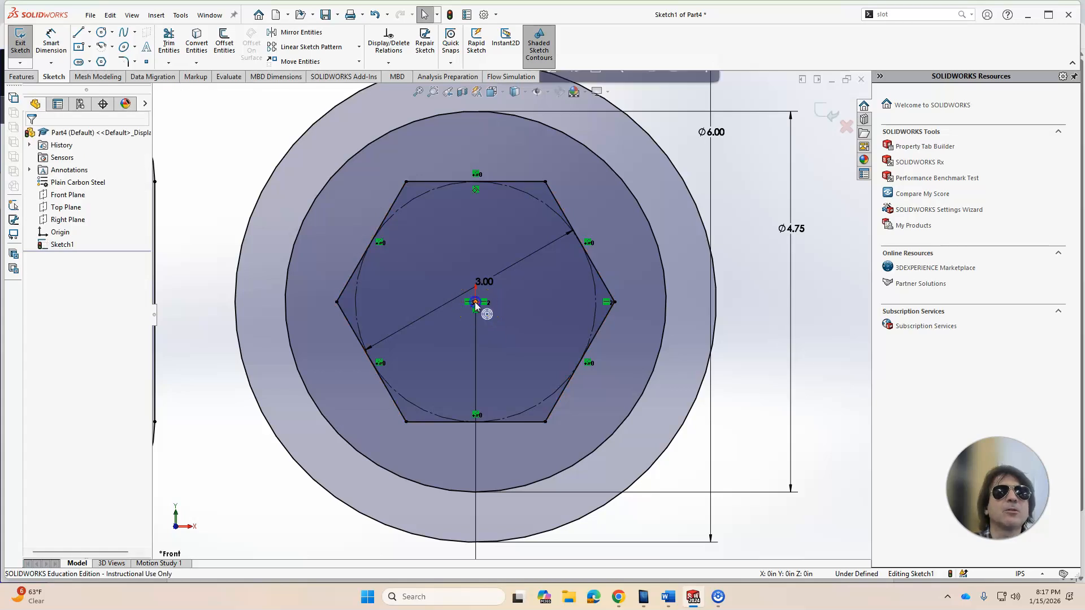
scroll(509, 314, up, 6)
click(712, 315)
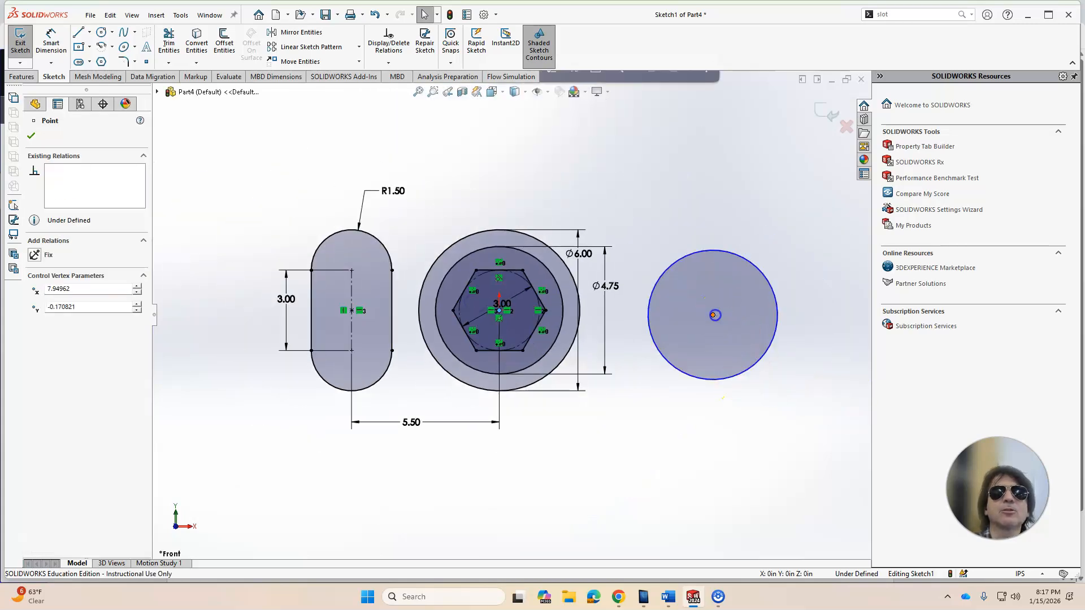
ctrl+click(352, 310)
click(38, 319)
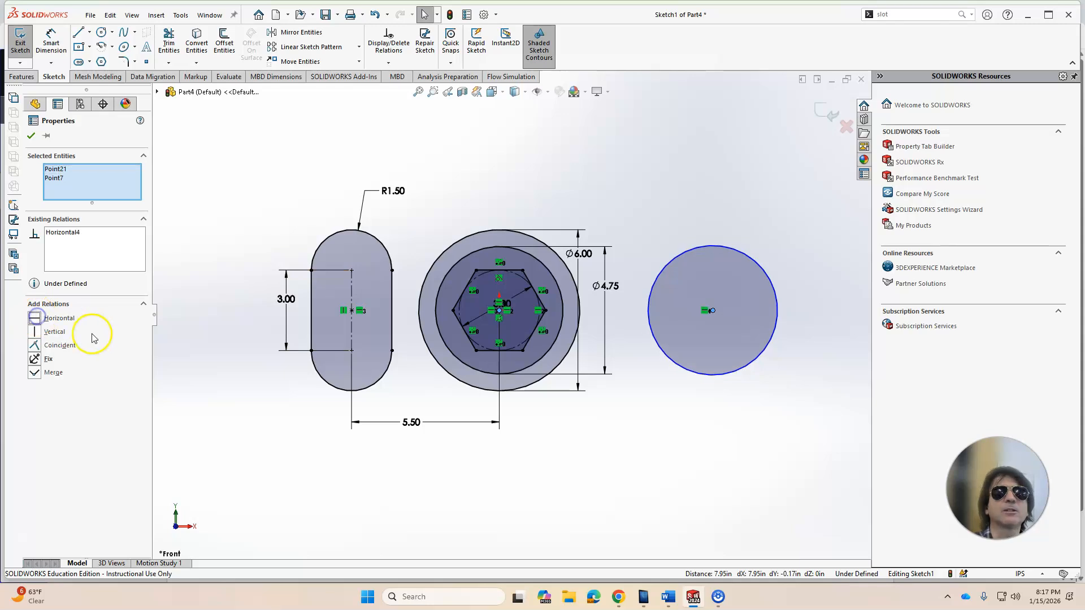
click(31, 136)
Step: Dimension the horizontal distance from the outer circle's center to the side circle's center as 5 in
click(51, 40)
click(499, 314)
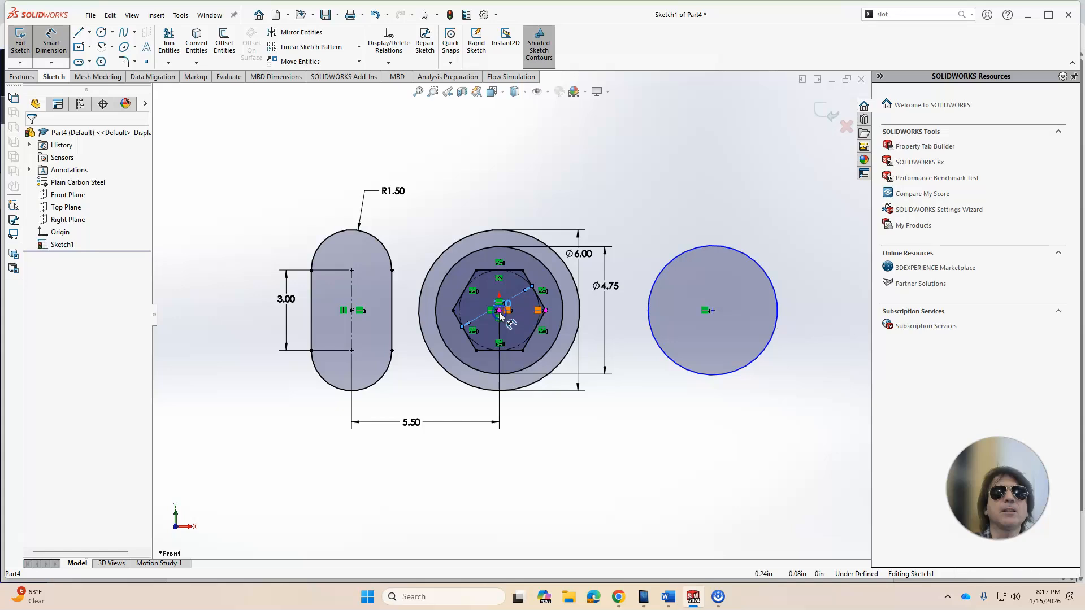
click(713, 312)
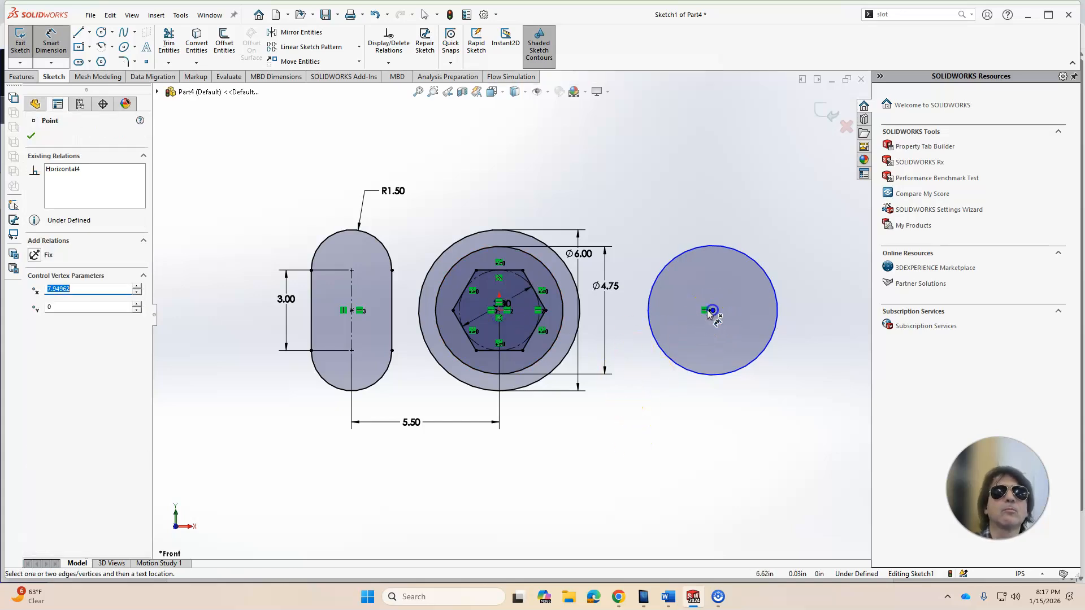
click(499, 310)
scroll(499, 310, down, 5)
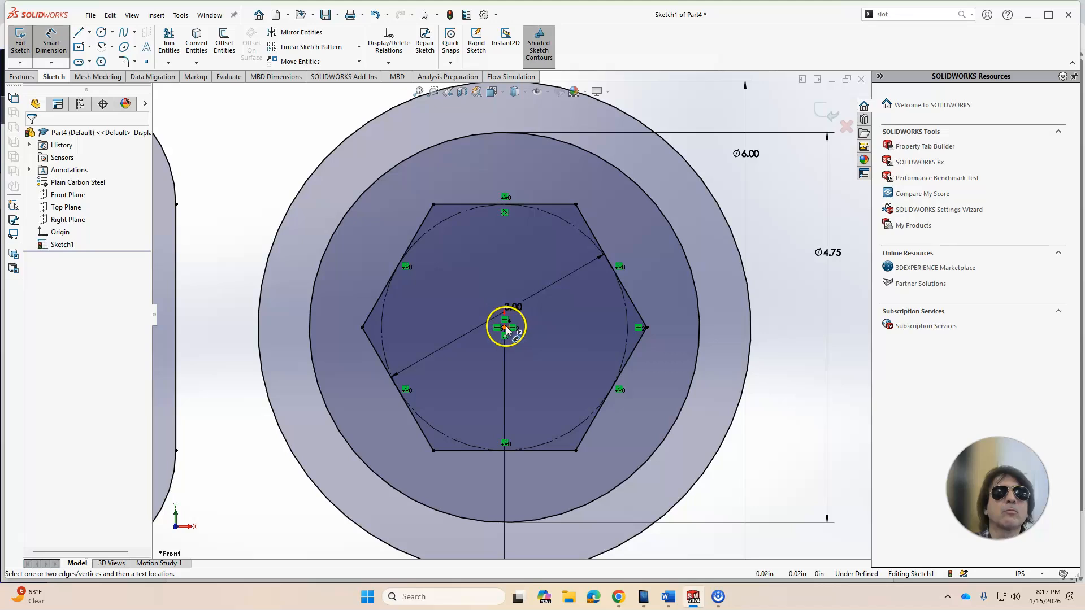
click(504, 329)
scroll(547, 443, up, 5)
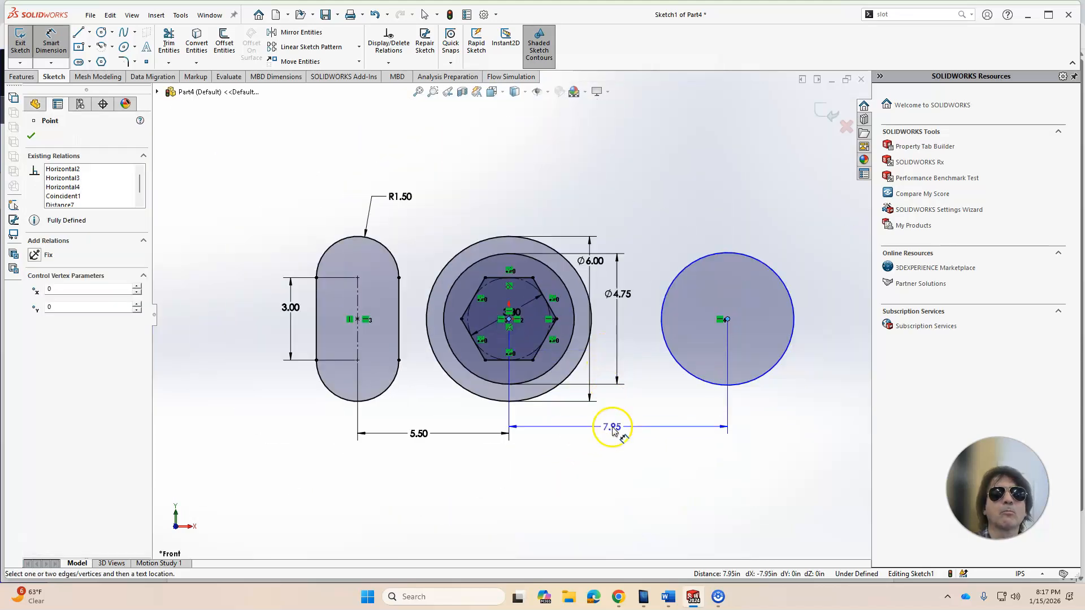
click(612, 428)
text(5)
key(Return)
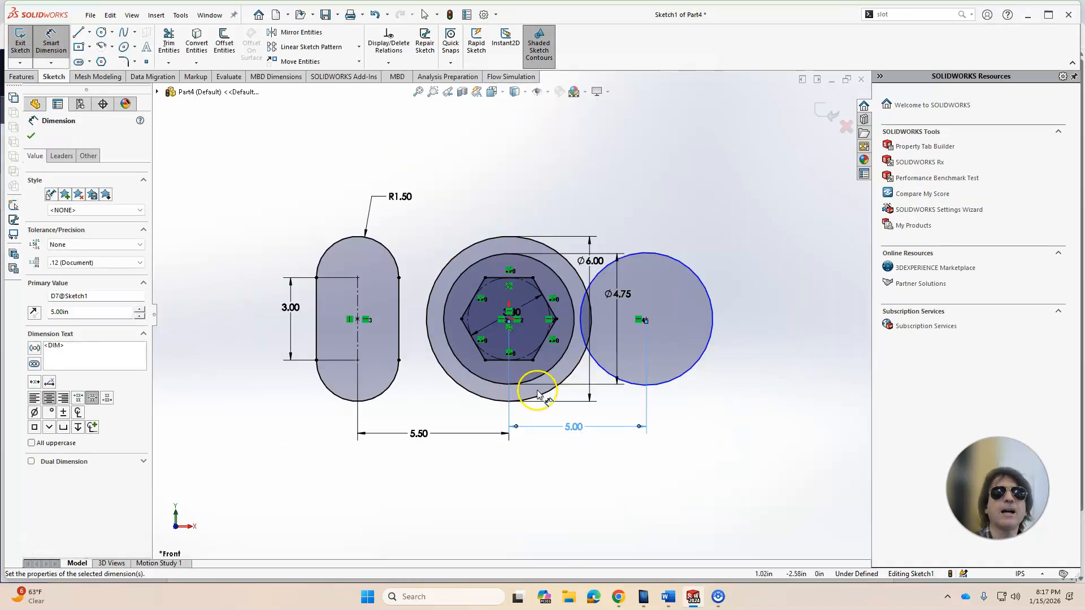
key(Escape)
Step: Check the reference drawing and dimension the side circle's diameter as 3 in
mouse_move(699, 603)
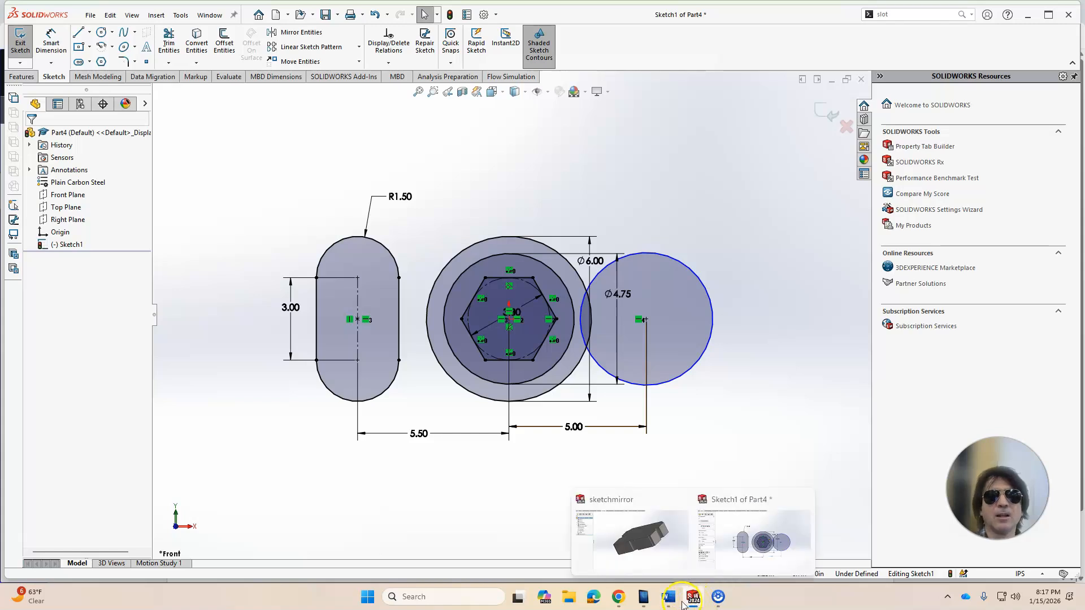
click(614, 598)
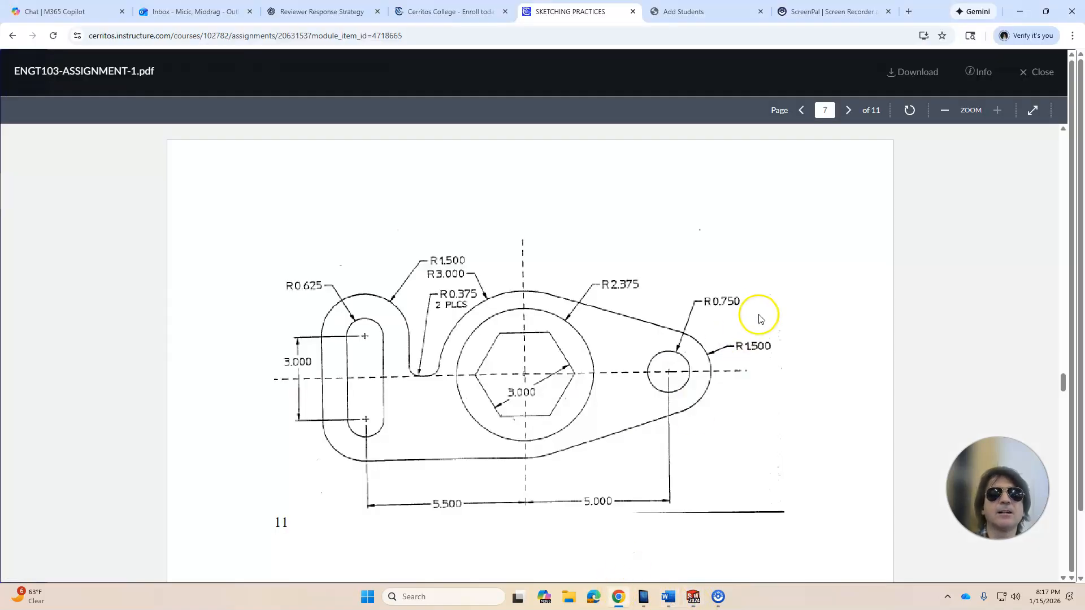
click(699, 602)
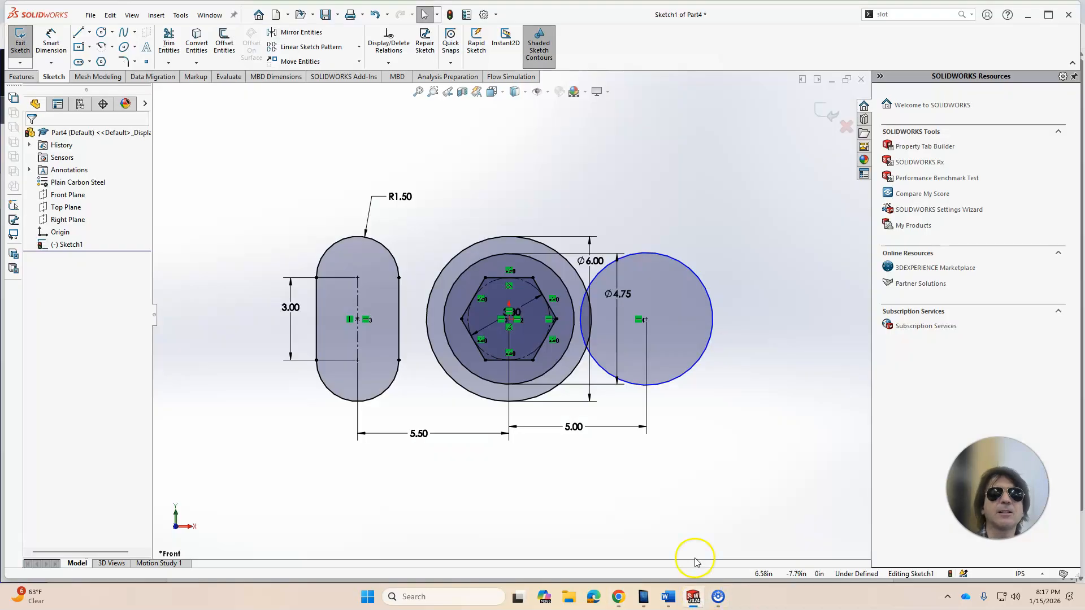
click(47, 52)
click(705, 290)
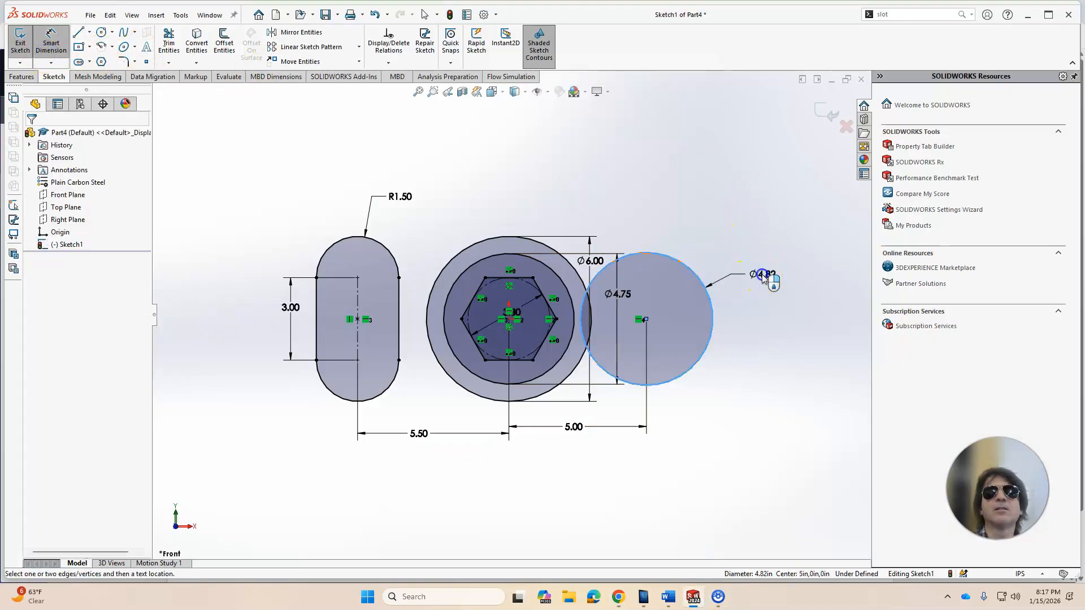
click(763, 277)
text(3)
key(Return)
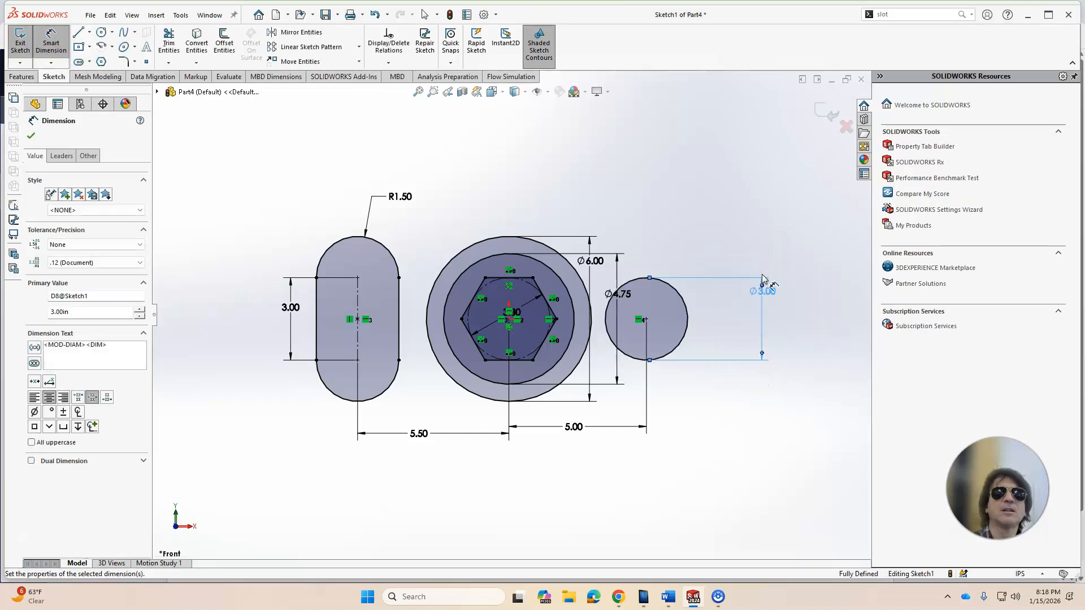
key(Escape)
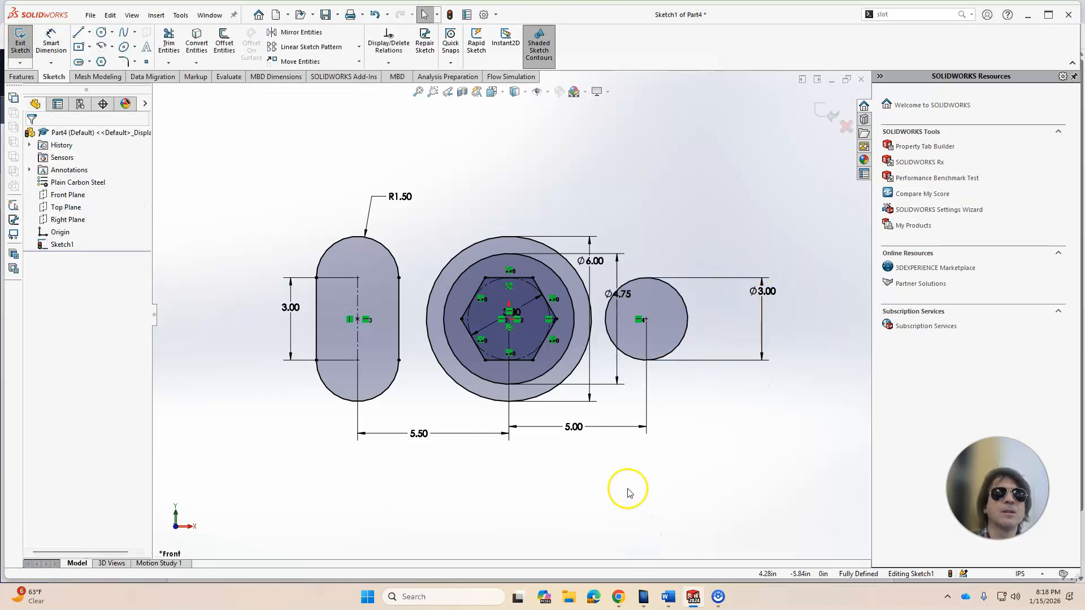
Step: Draw a two-segment line from the slot's bottom, under the outer circle, to the side circle's lower edge
click(79, 34)
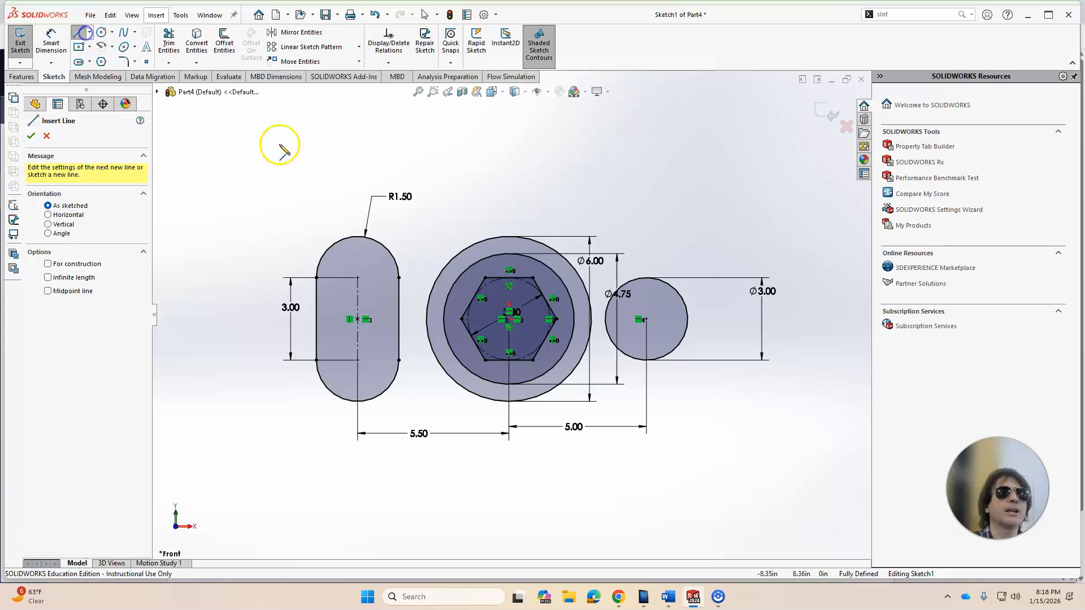
click(358, 401)
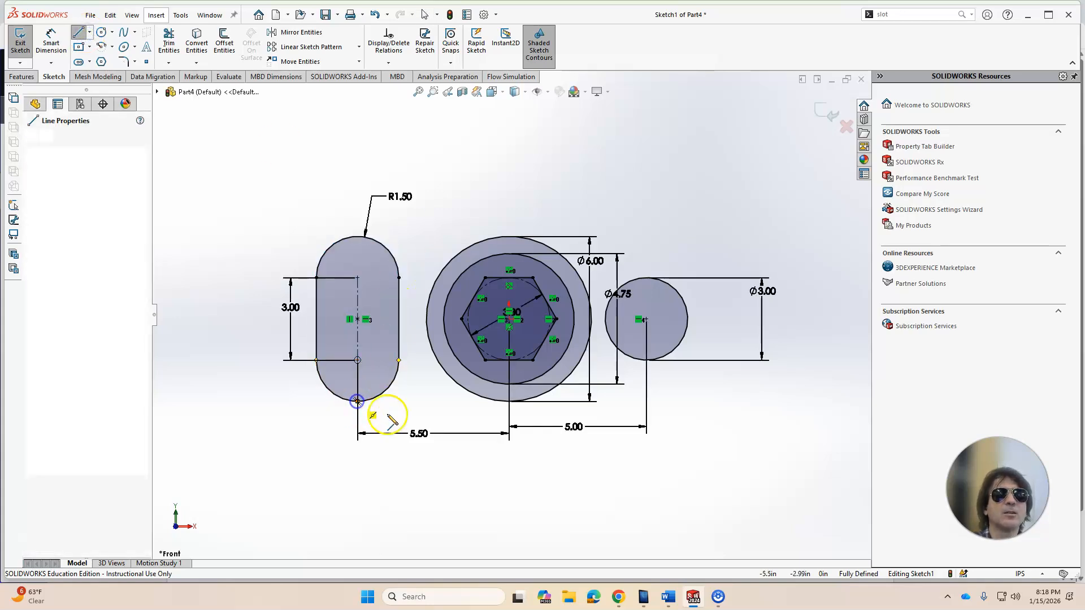
click(508, 401)
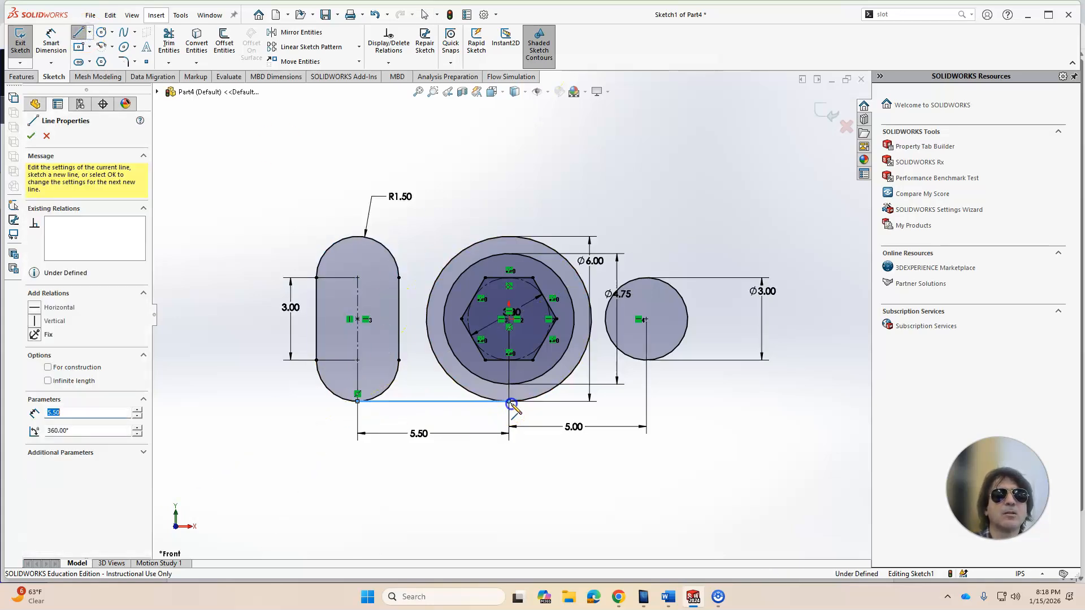
click(662, 359)
key(Escape)
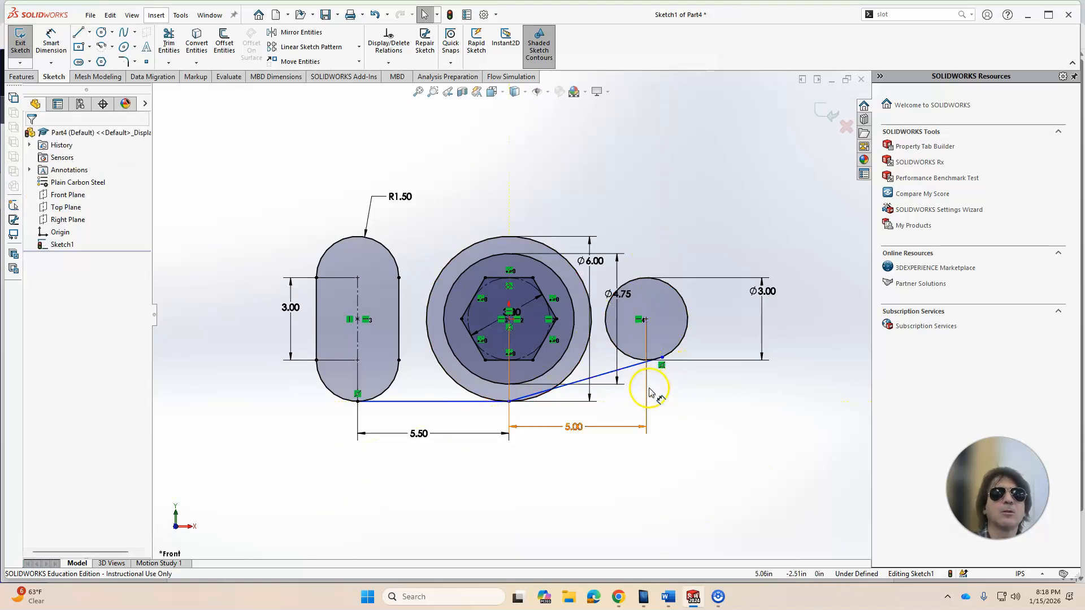
Step: Make the angled lower line tangent to the outer circle
click(625, 369)
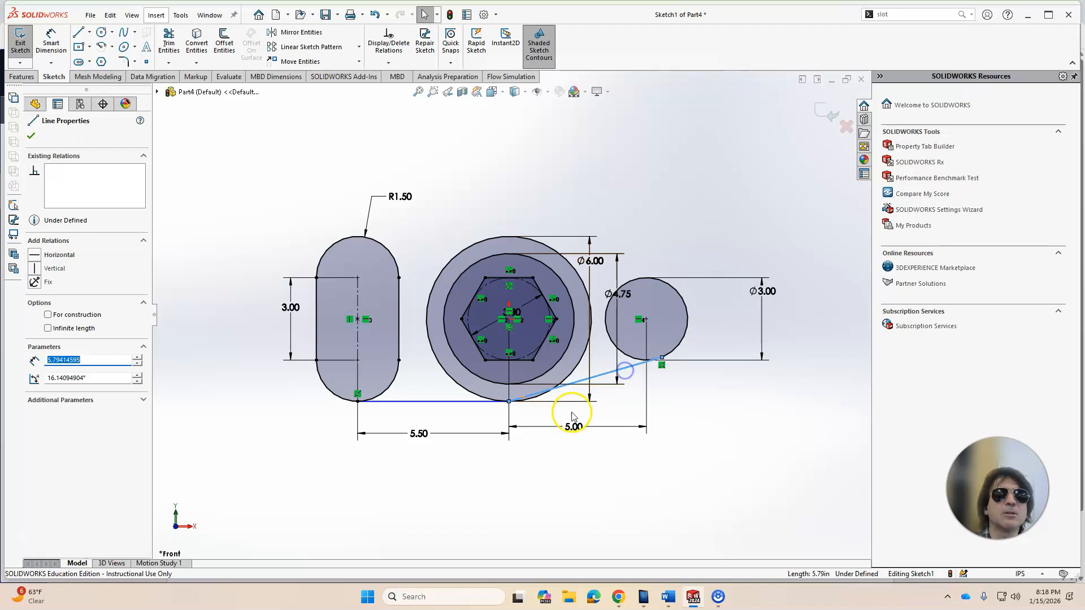
ctrl+click(579, 373)
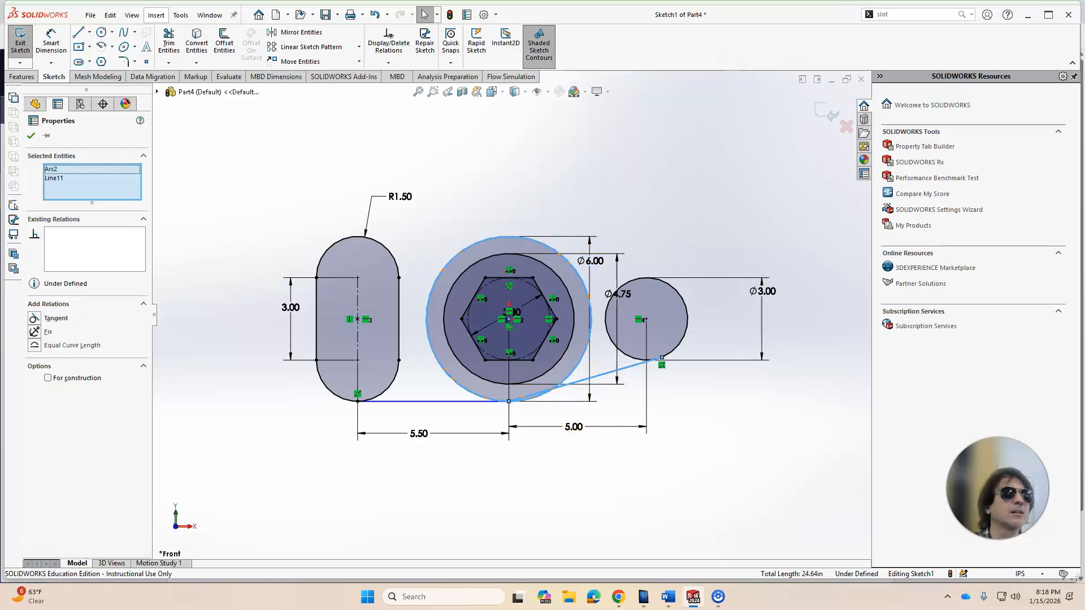
click(34, 319)
click(186, 447)
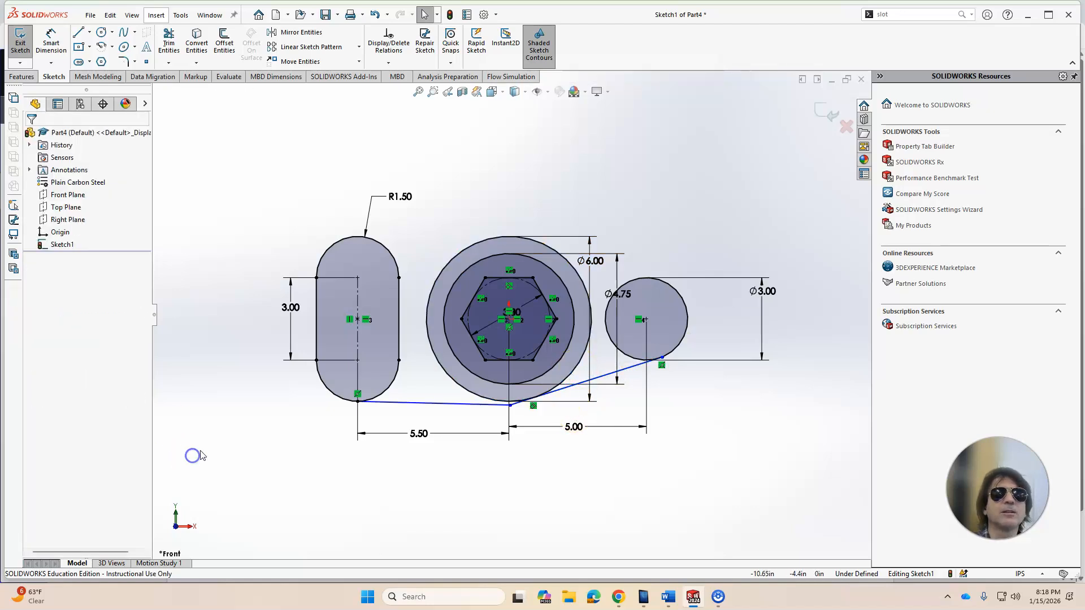
Step: Delete the horizontal segment under the outer circle and make the angled line's end coincident with the outer circle
click(489, 407)
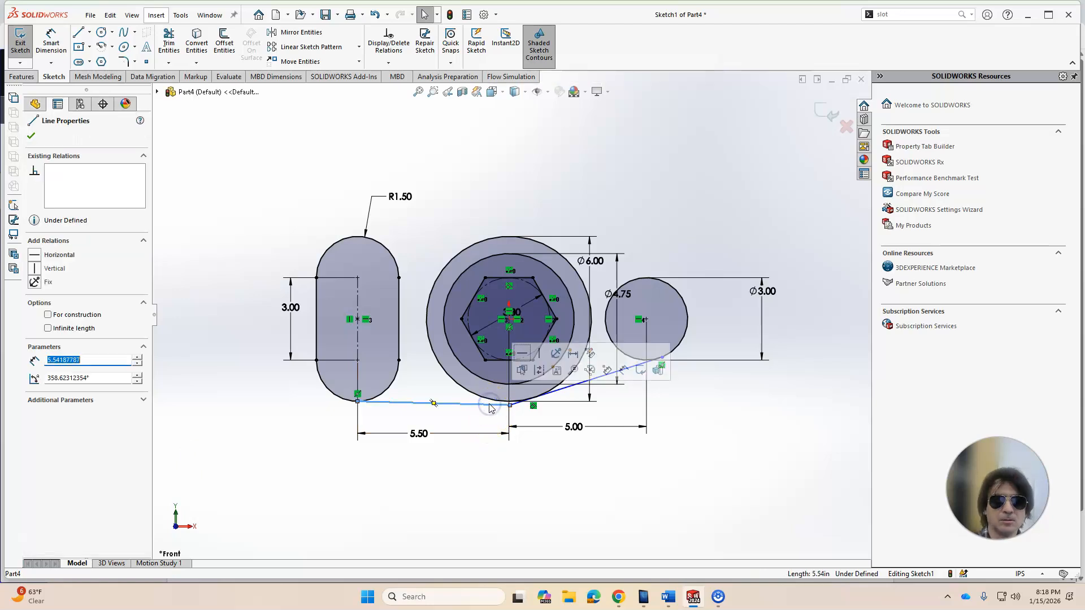
key(Delete)
click(509, 406)
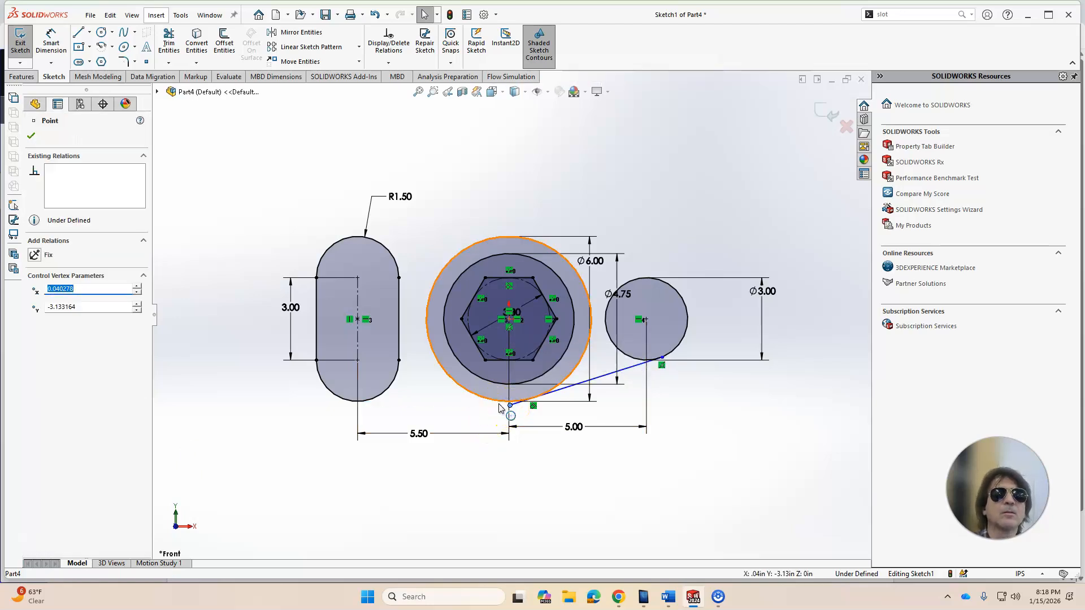
ctrl+click(498, 402)
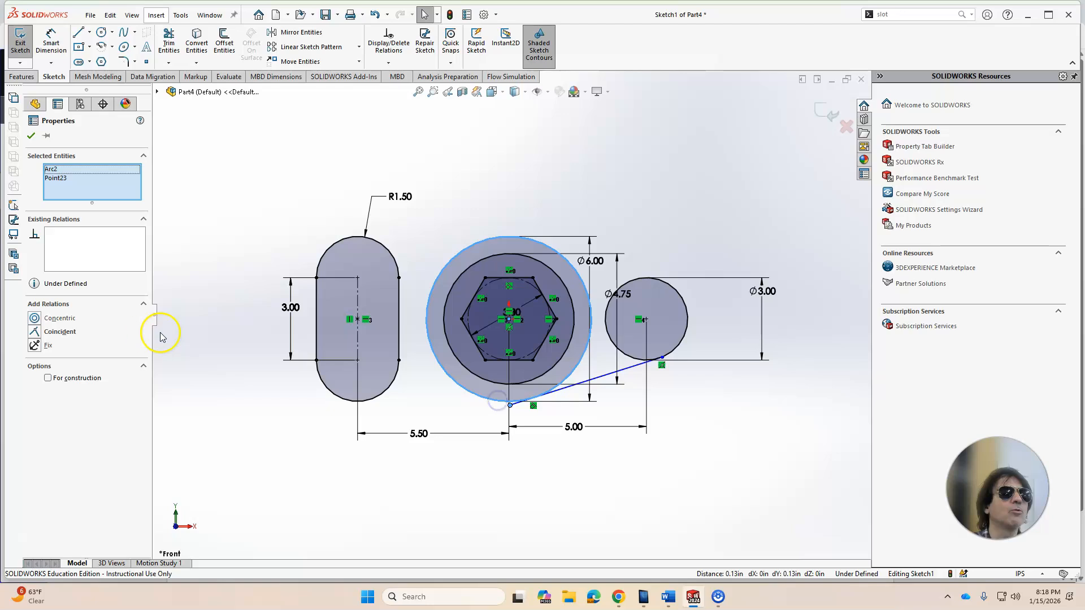
click(40, 332)
click(237, 449)
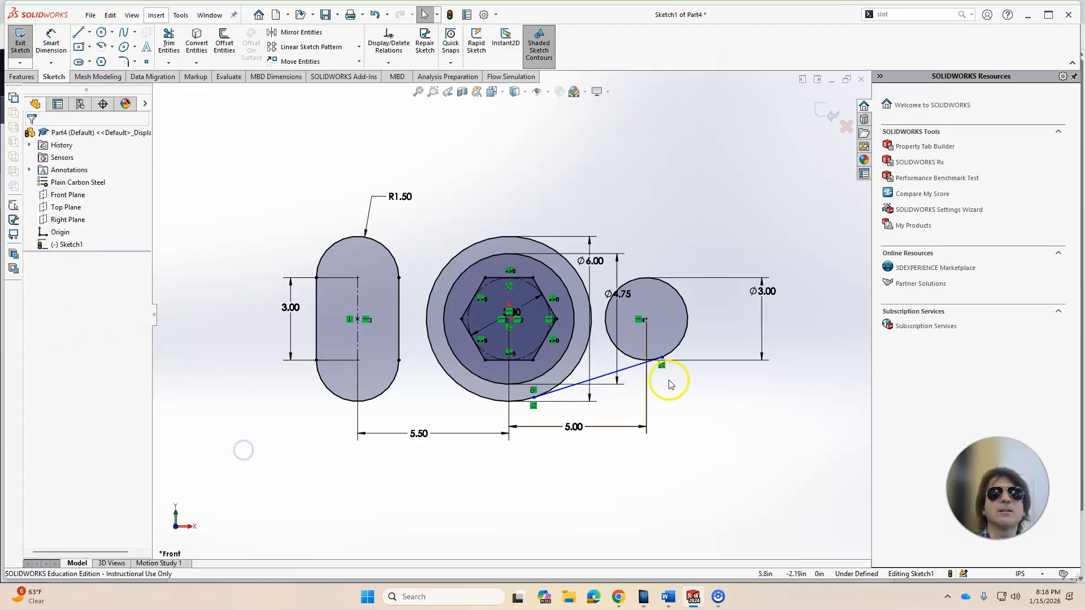
Step: Make the angled lower line tangent to the side circle
click(630, 370)
ctrl+click(660, 342)
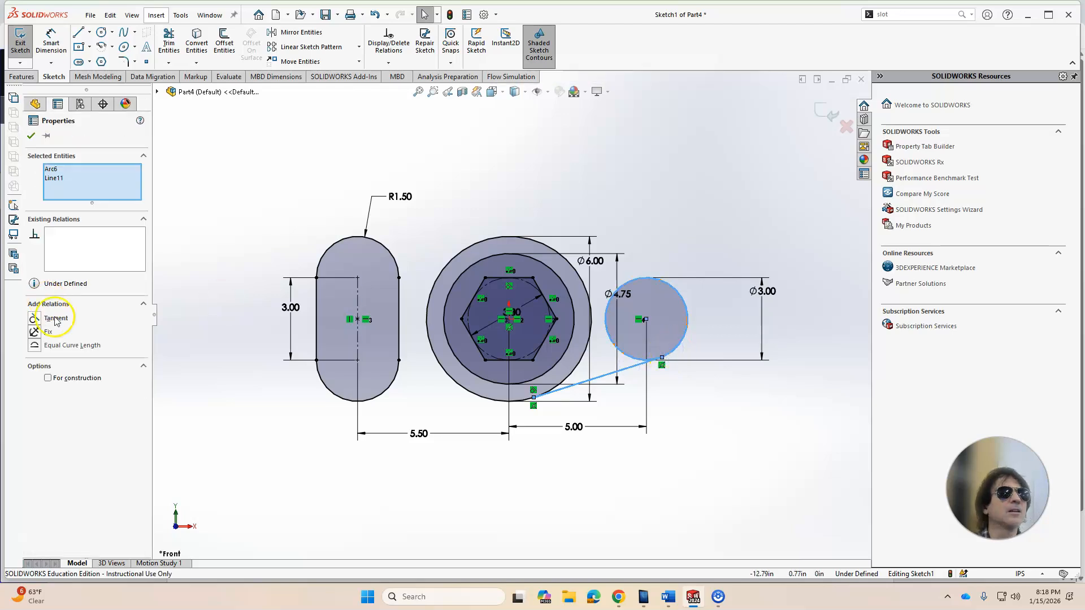
click(37, 319)
click(169, 358)
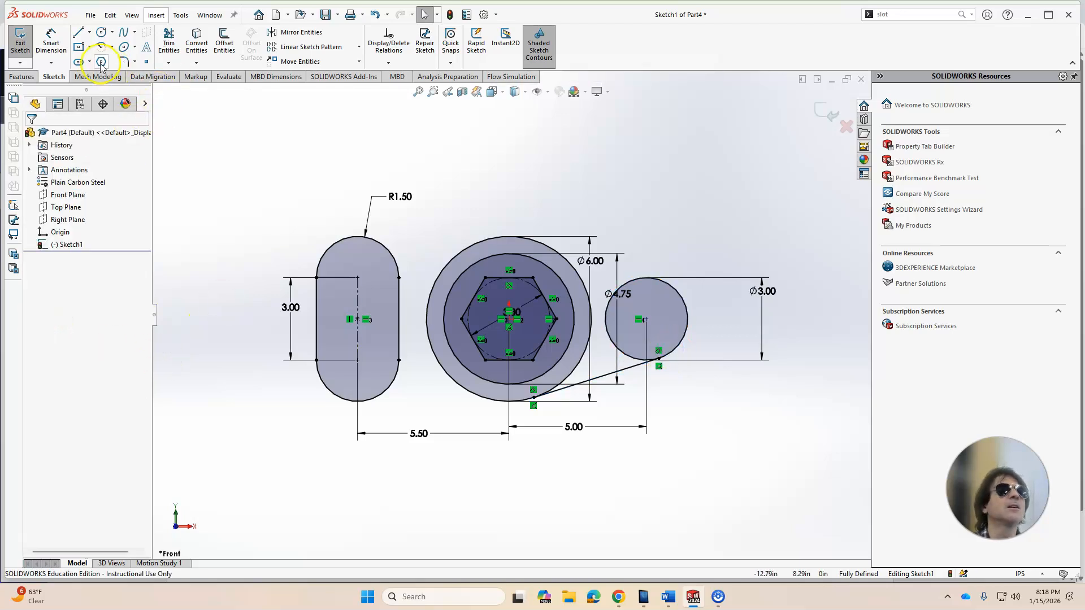
Step: Draw an upper line from the outer circle's top to the side circle's top edge
click(77, 32)
click(531, 241)
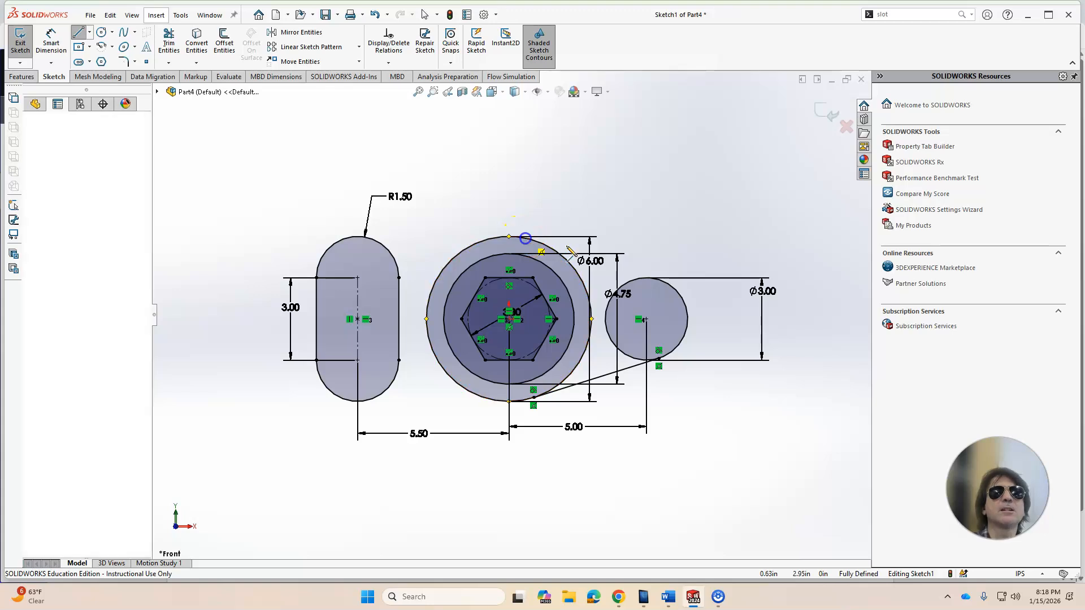
click(645, 281)
key(Escape)
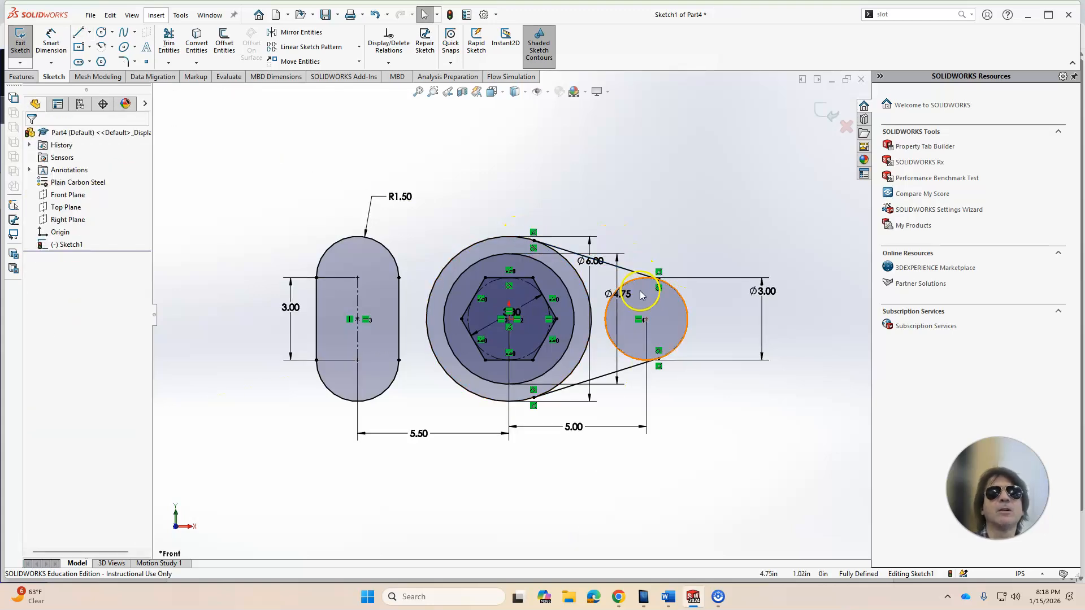
Step: Compare with the reference drawing, then draw a small circle concentric with the side circle
click(618, 598)
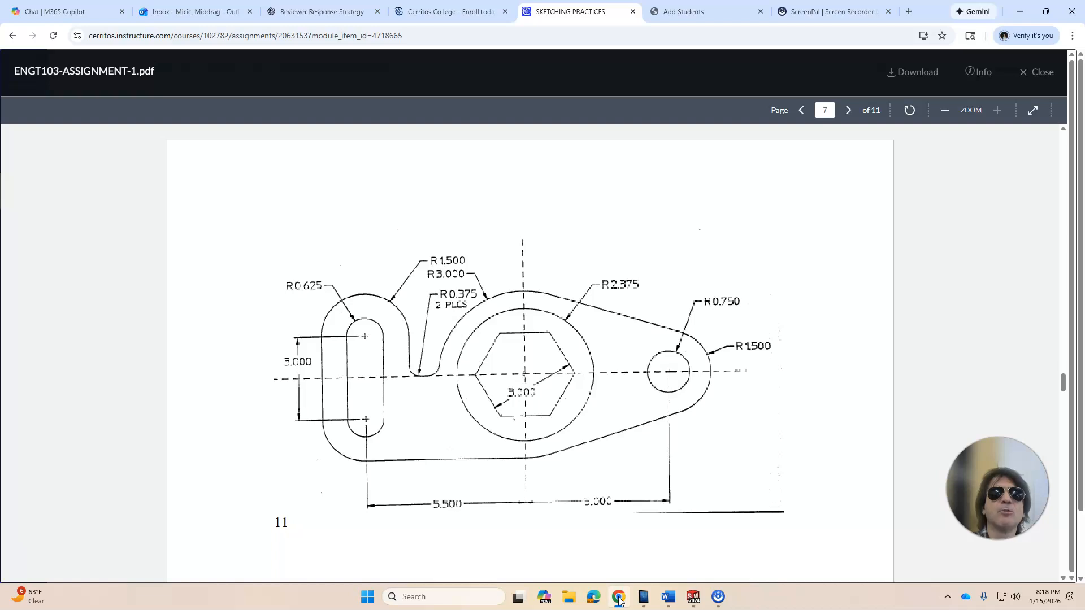
click(619, 598)
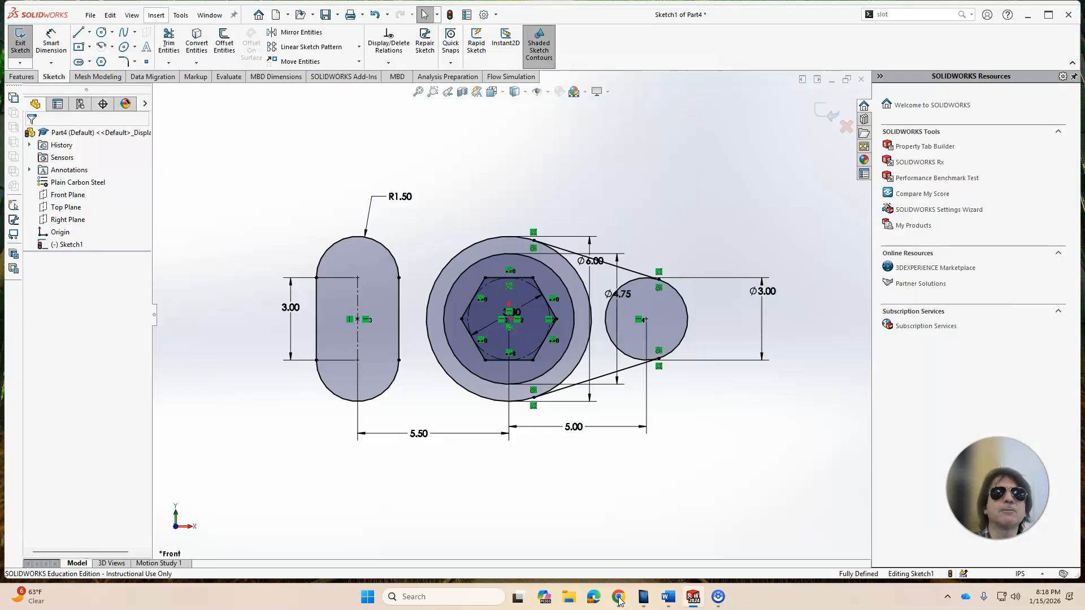
click(101, 32)
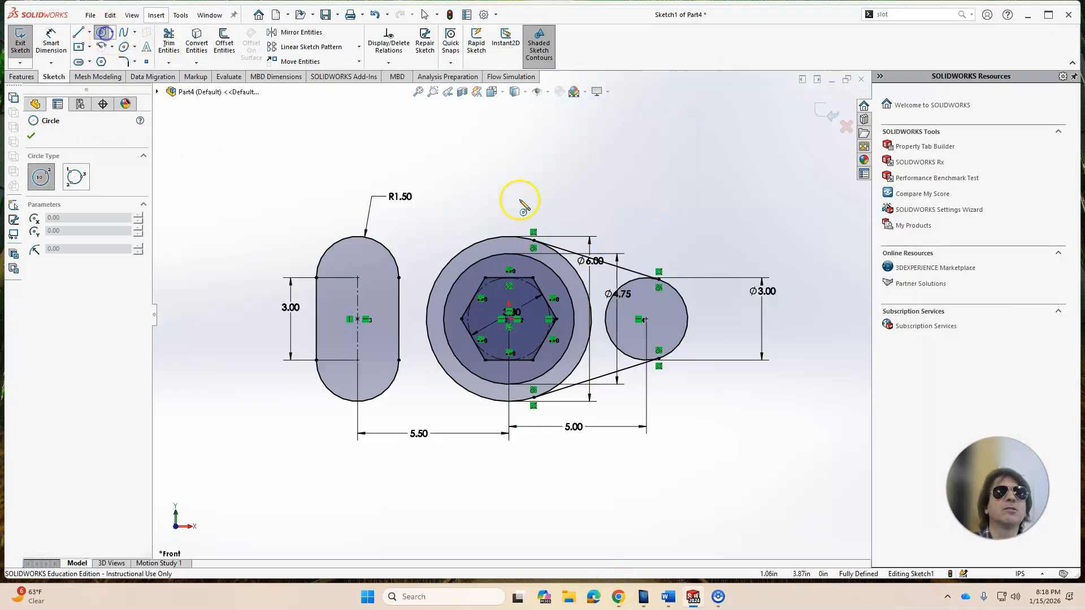
click(646, 320)
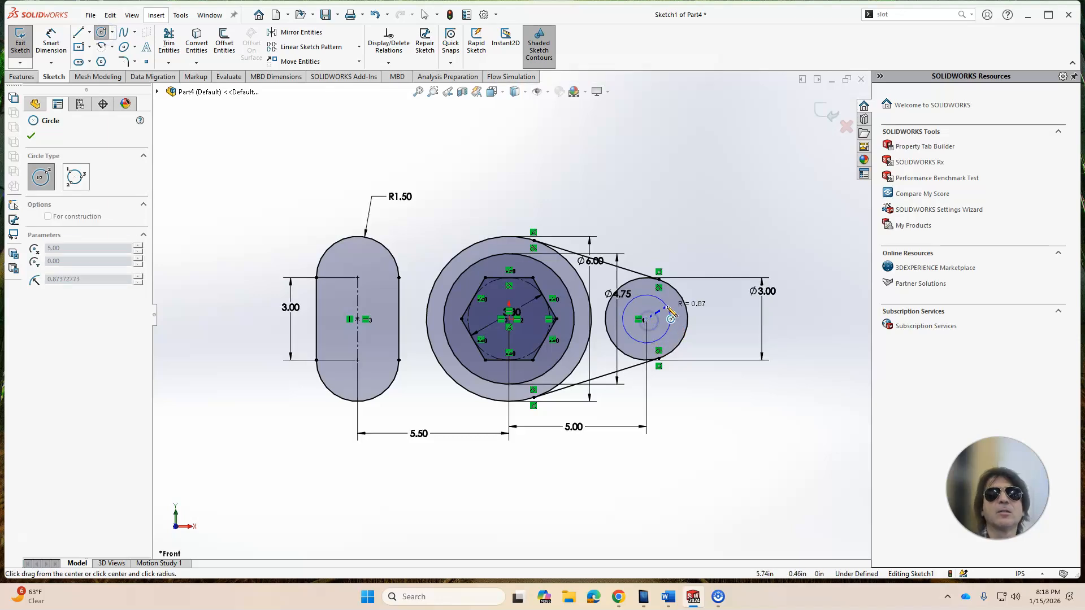
click(667, 308)
key(Escape)
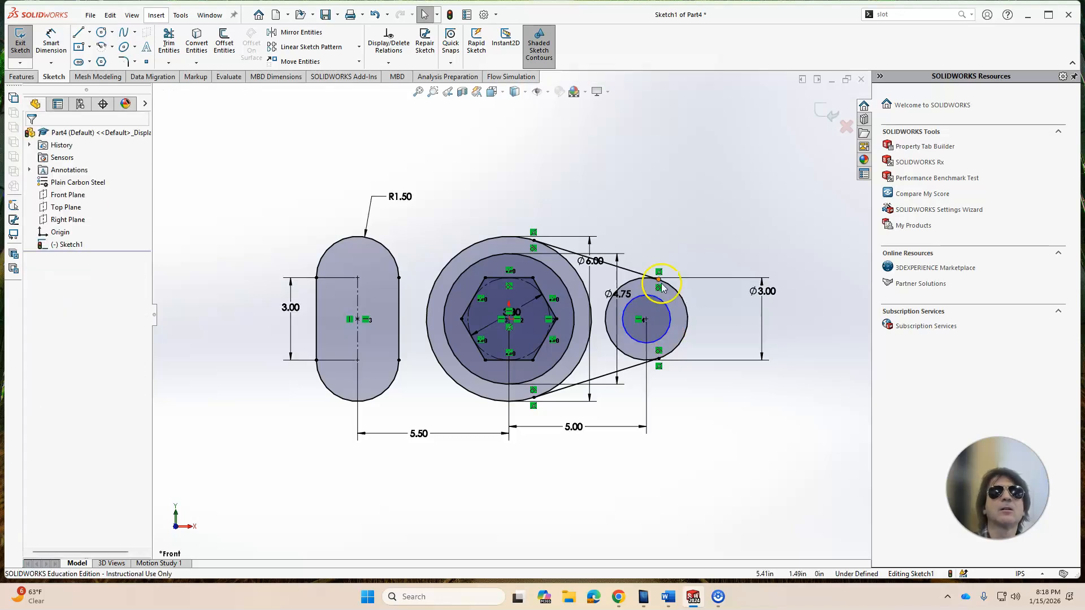
Step: Dimension the small concentric circle's diameter as .750*2
click(50, 42)
click(667, 308)
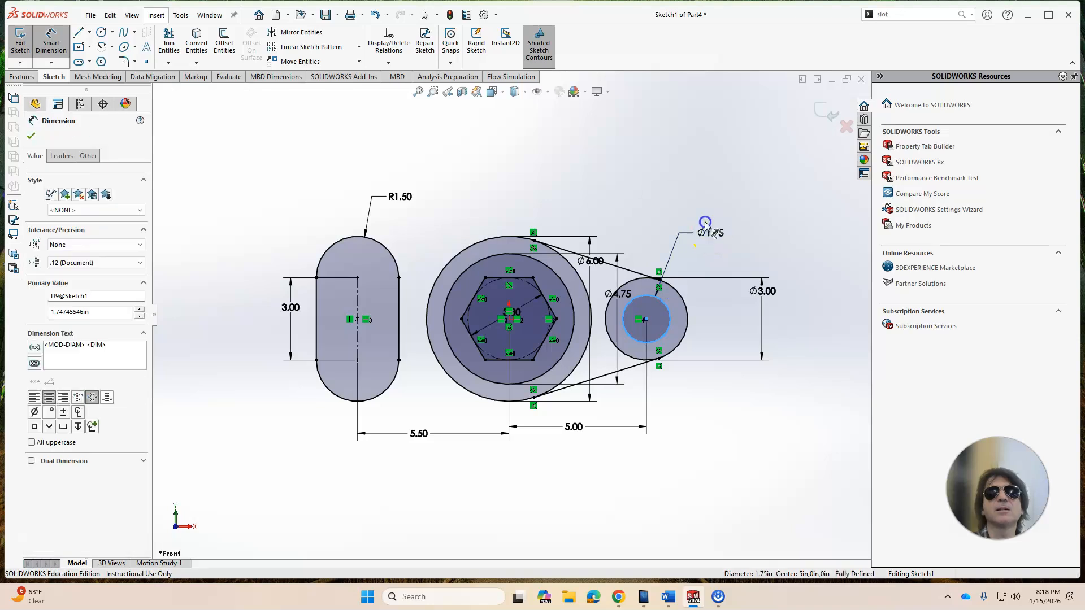
click(702, 226)
text(.)
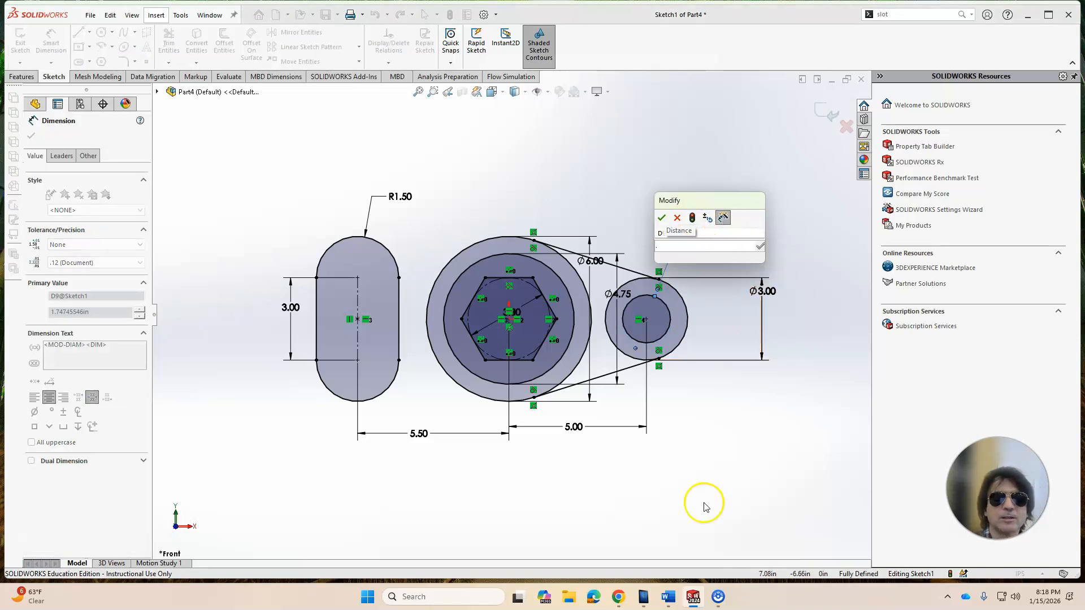
click(622, 599)
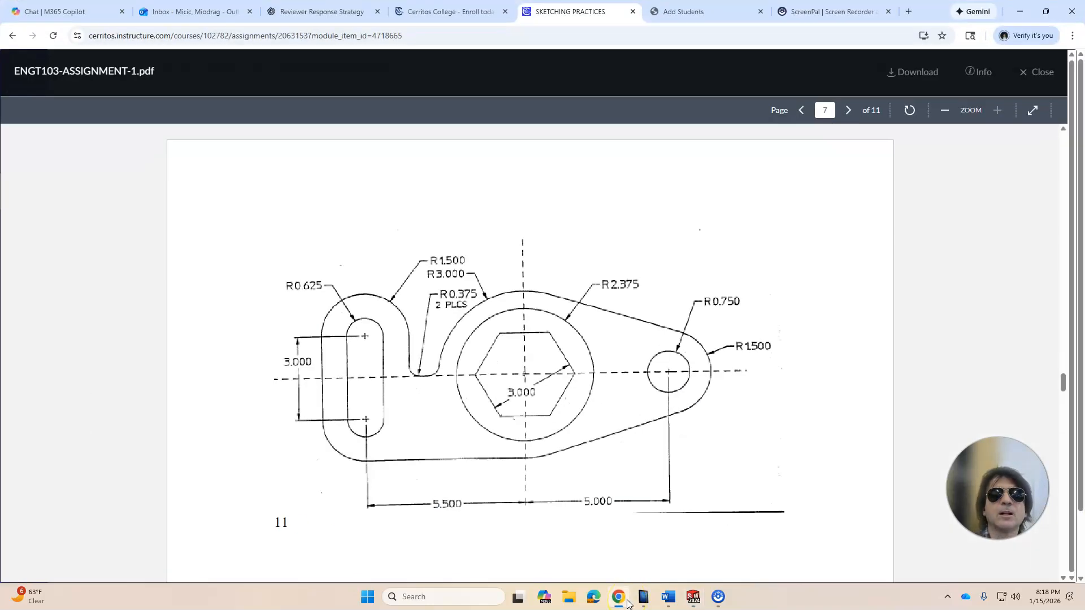
click(628, 602)
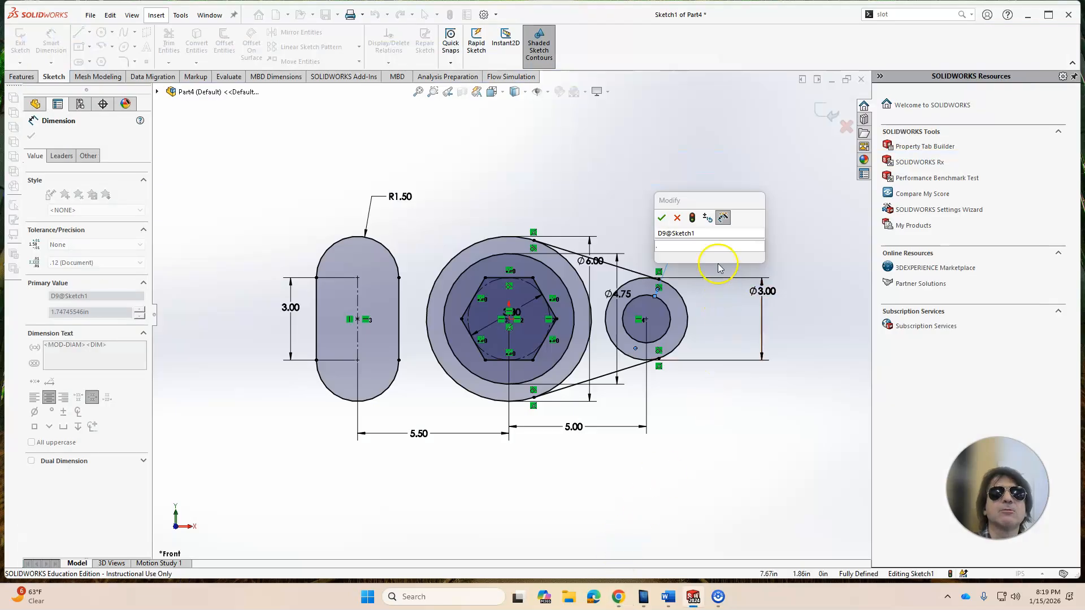
click(708, 246)
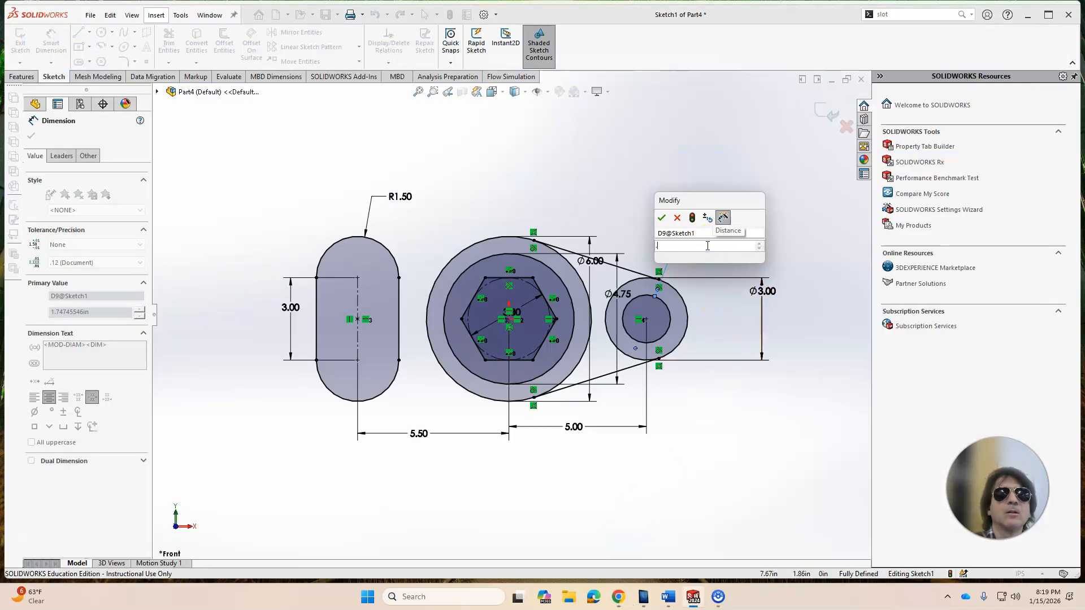
text(1.5)
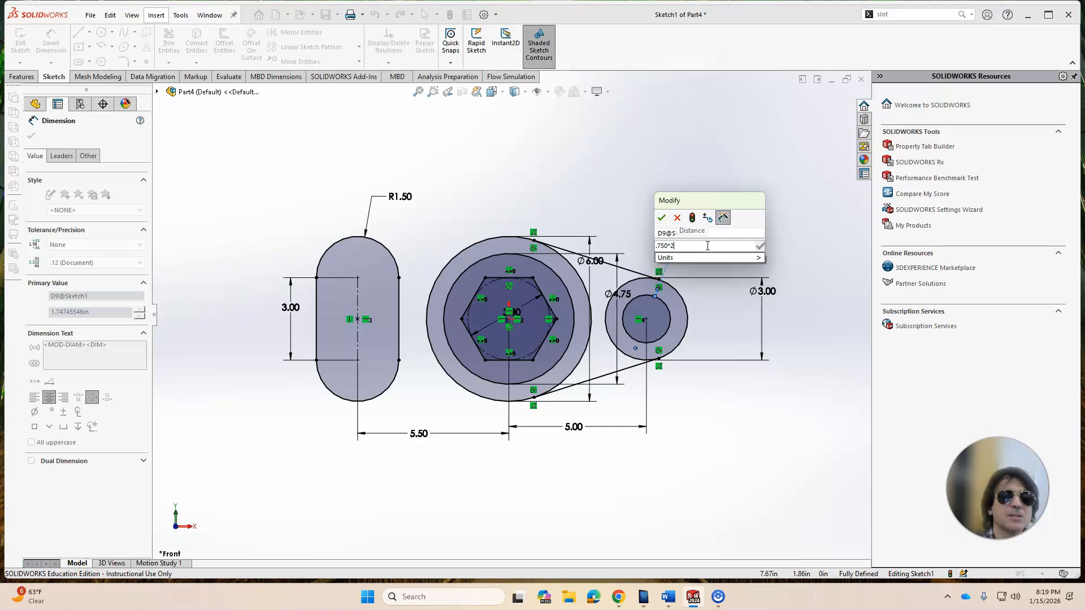
key(Return)
click(679, 372)
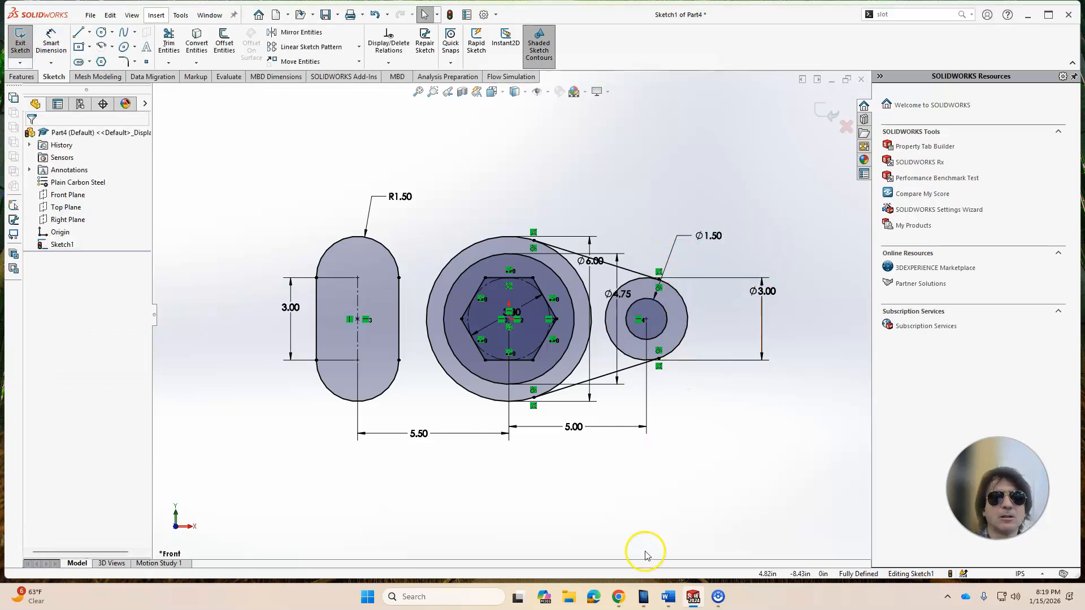
Step: Sketch a straight slot inside the outer slot, running between its two arc centres, about 2 in wide
click(619, 598)
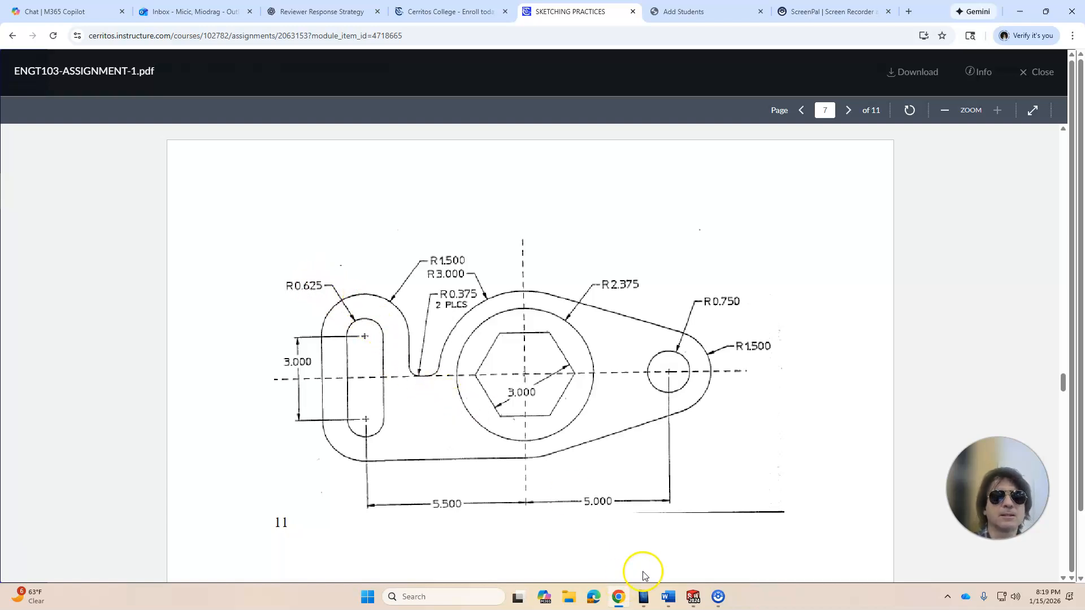
click(686, 595)
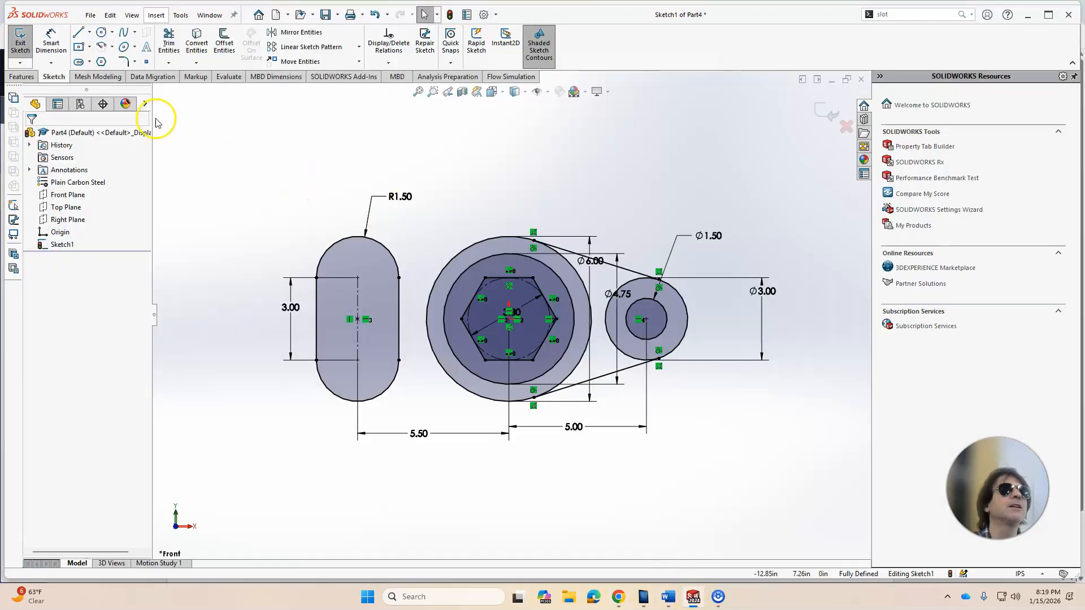
click(91, 65)
click(96, 68)
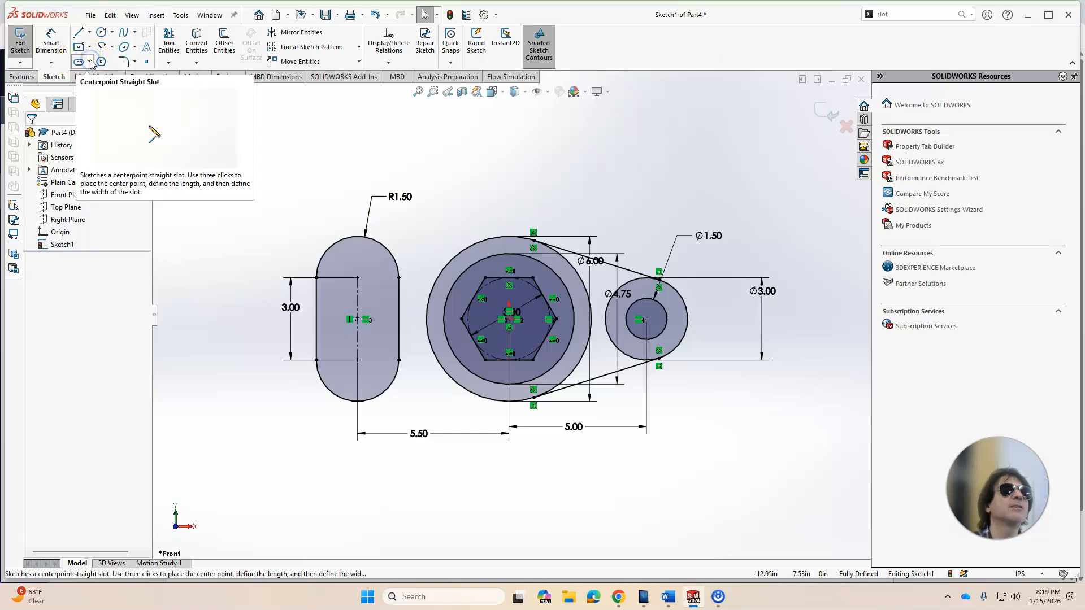
click(90, 62)
click(94, 77)
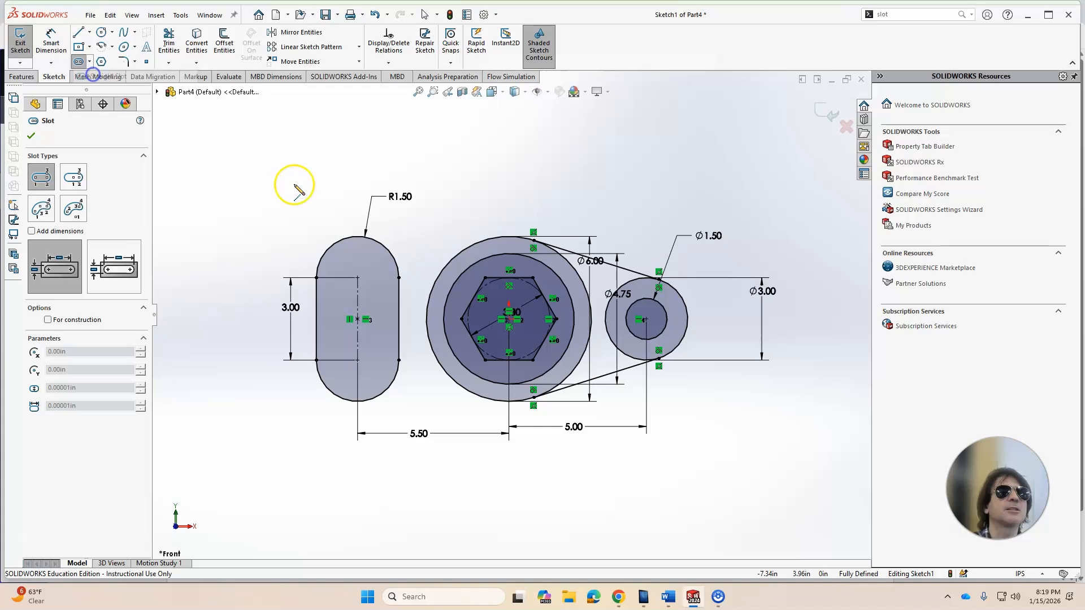
click(358, 277)
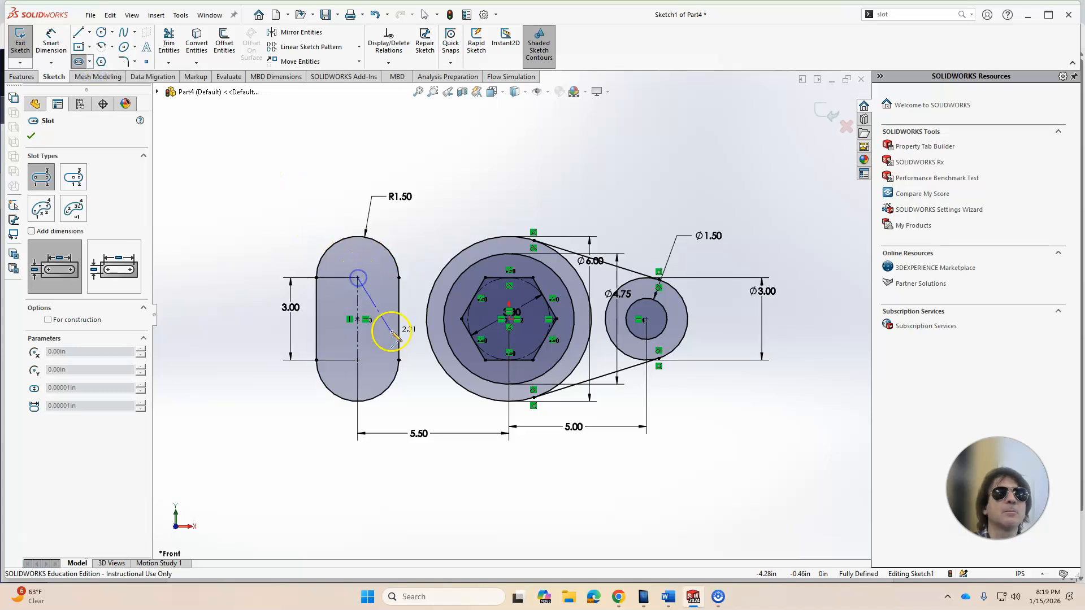
click(358, 360)
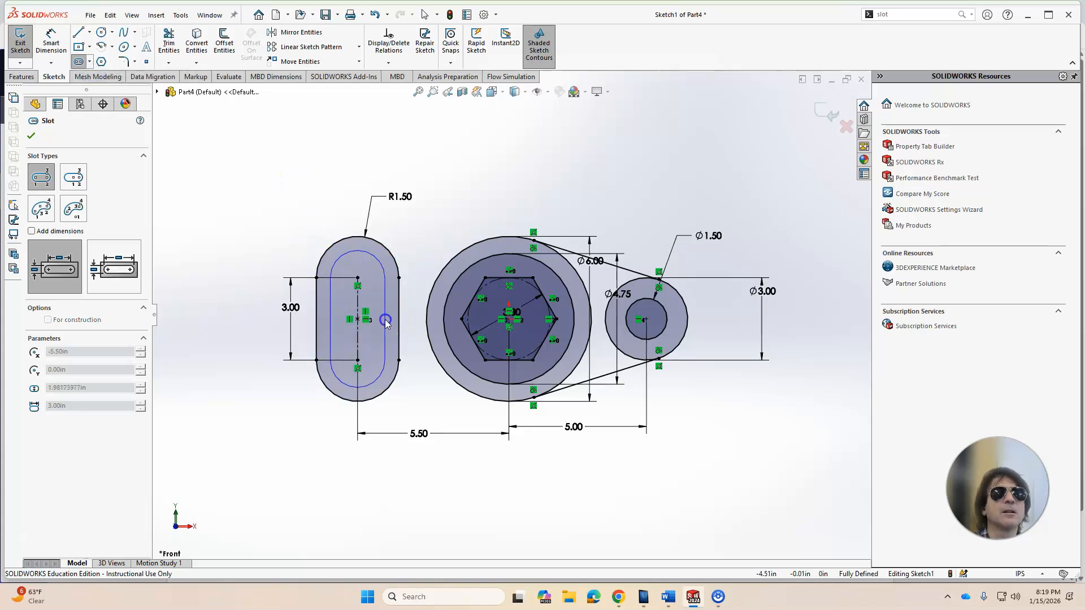
click(384, 318)
key(Escape)
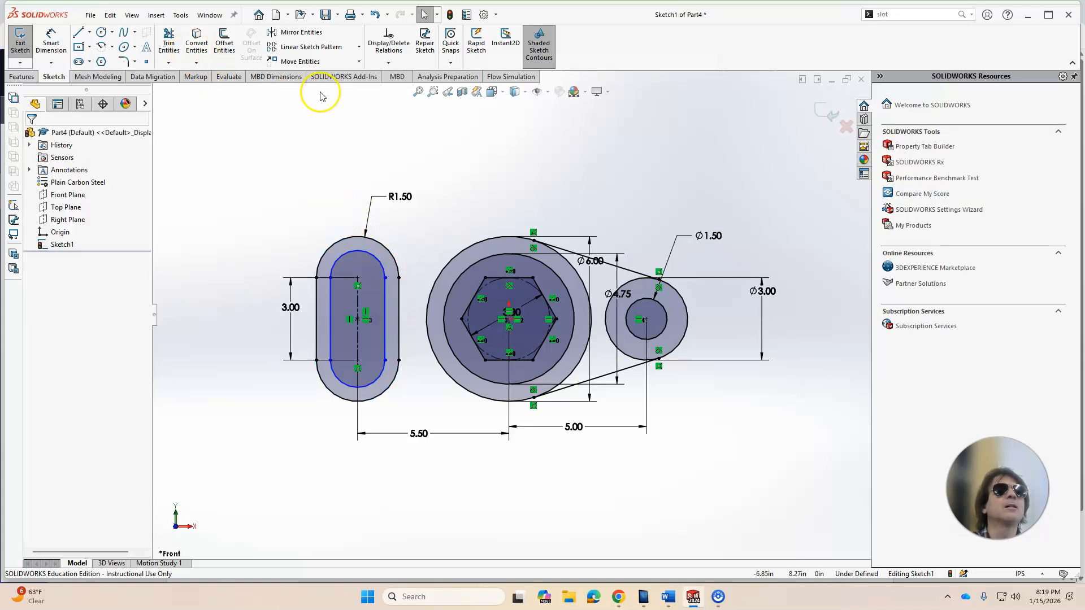
Step: Dimension the inner slot's end radius as .625
click(51, 43)
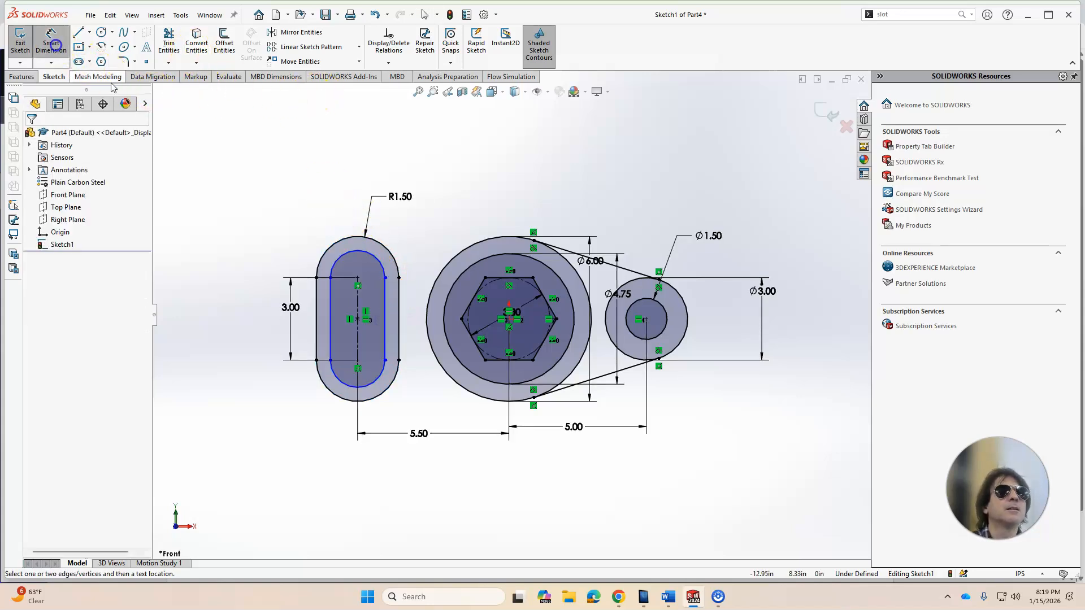
click(345, 257)
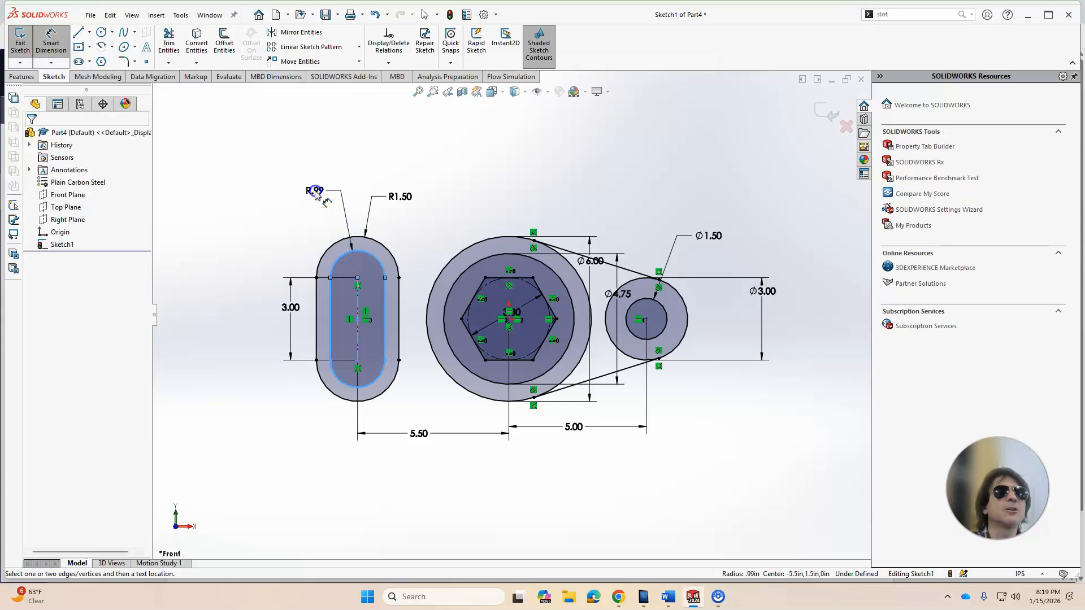
click(315, 186)
click(622, 601)
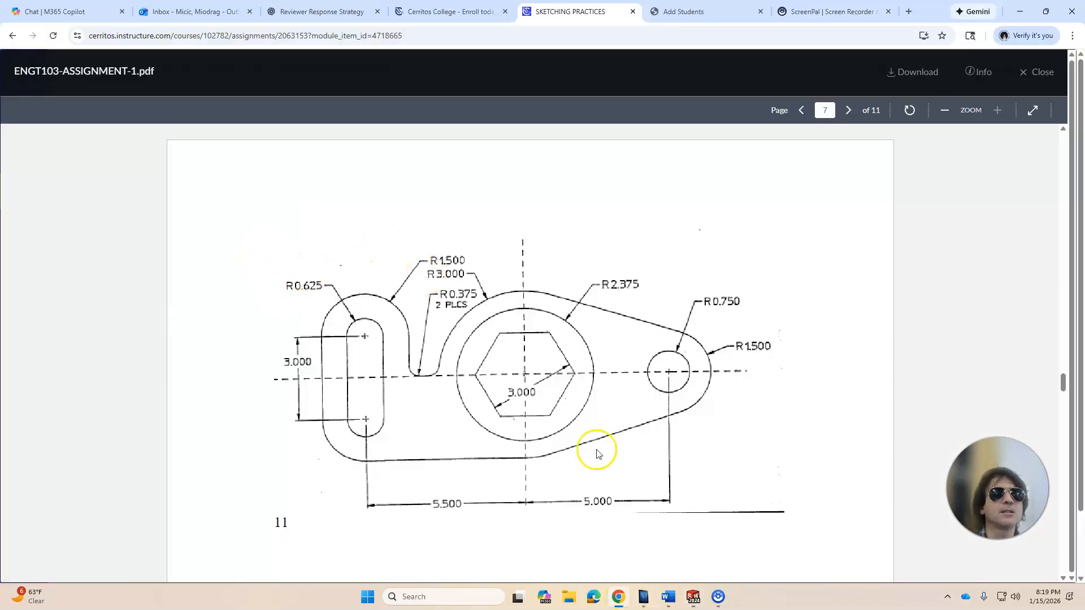
click(694, 597)
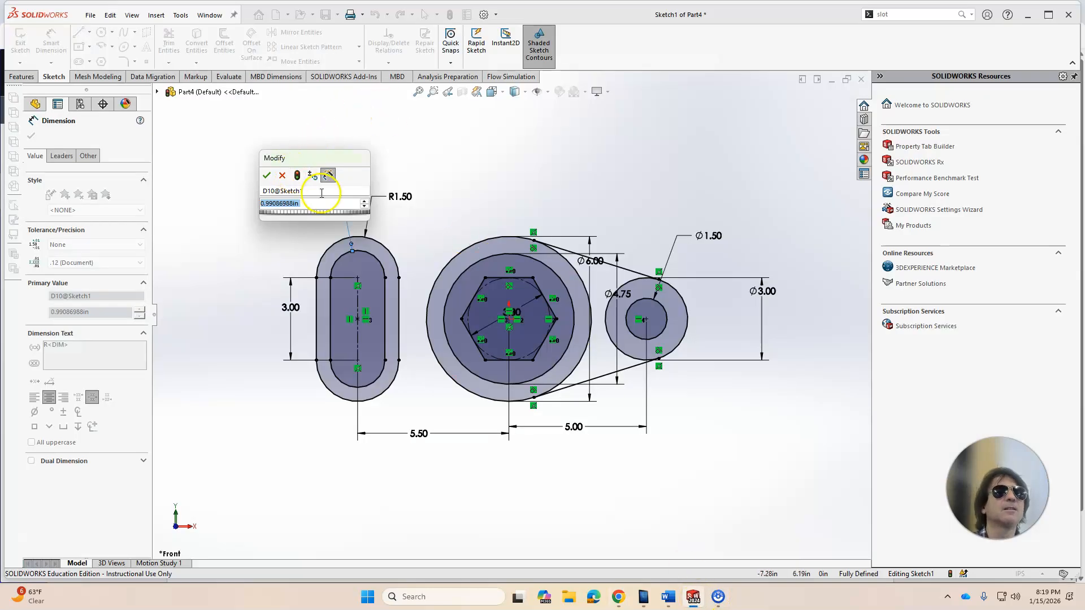
text(.625)
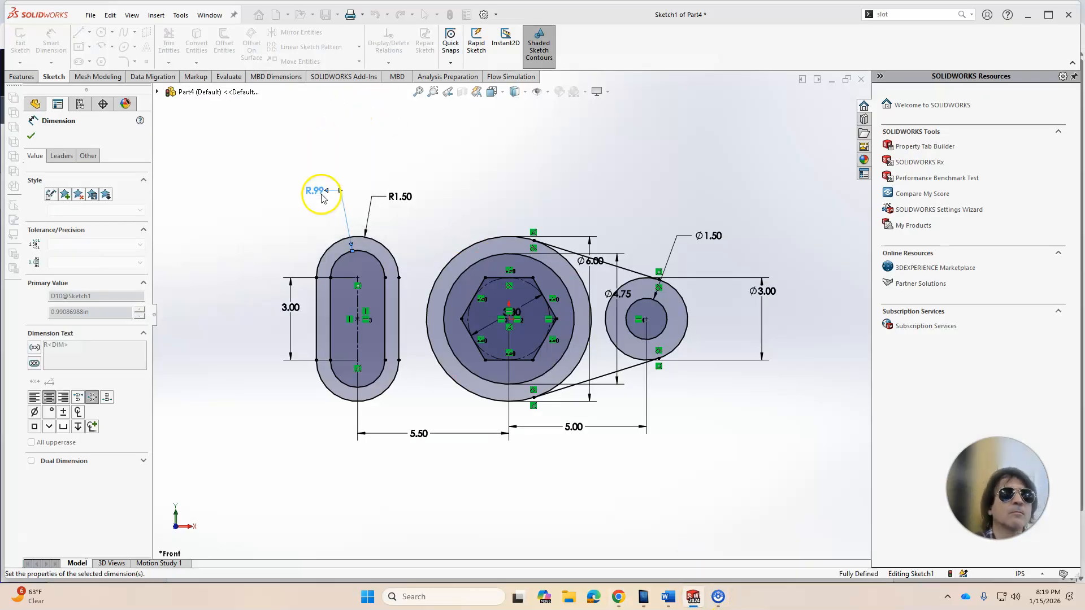
key(Return)
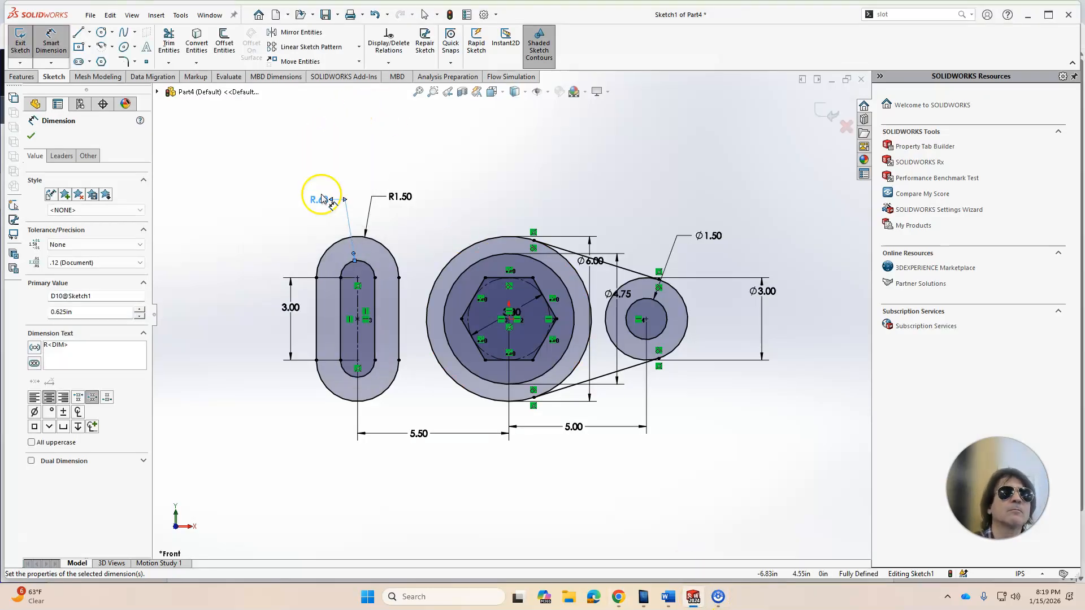
click(31, 134)
Step: Draw a short horizontal line from the outer slot's right edge to the outer circle's left edge
click(618, 598)
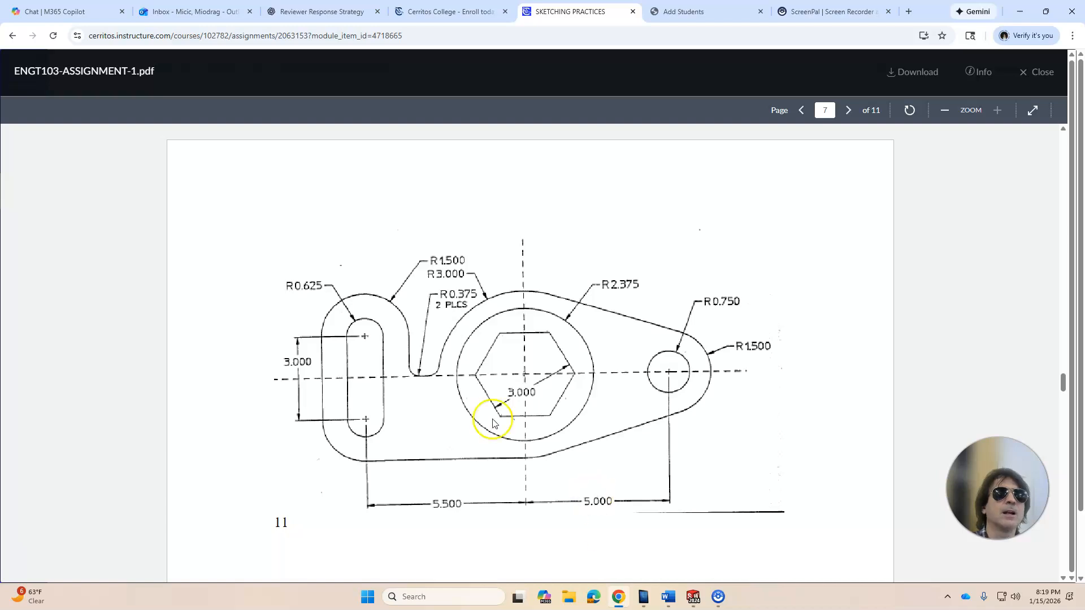
click(692, 596)
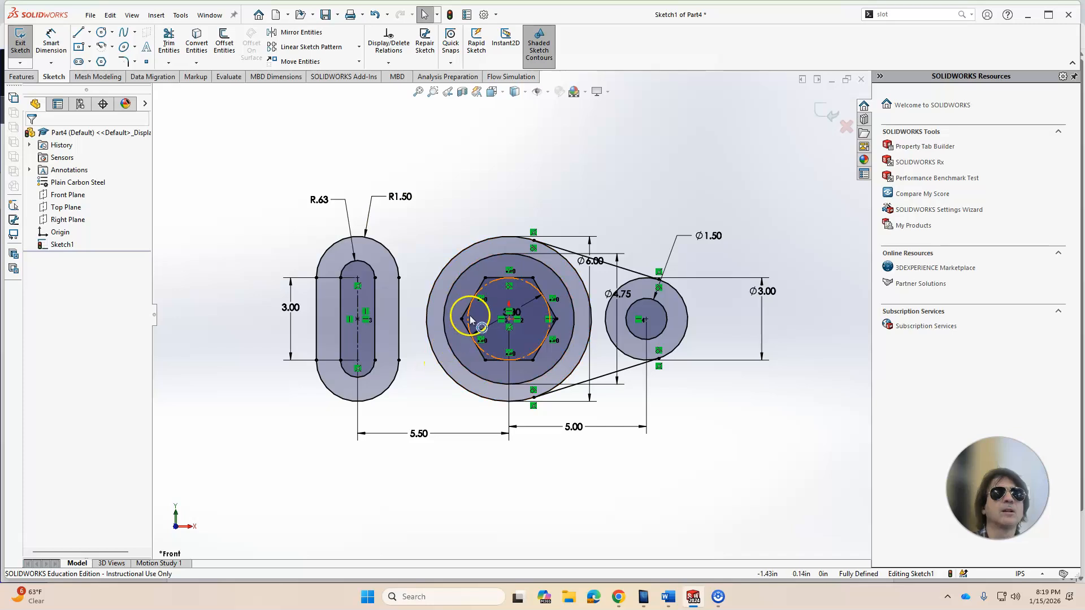
click(78, 34)
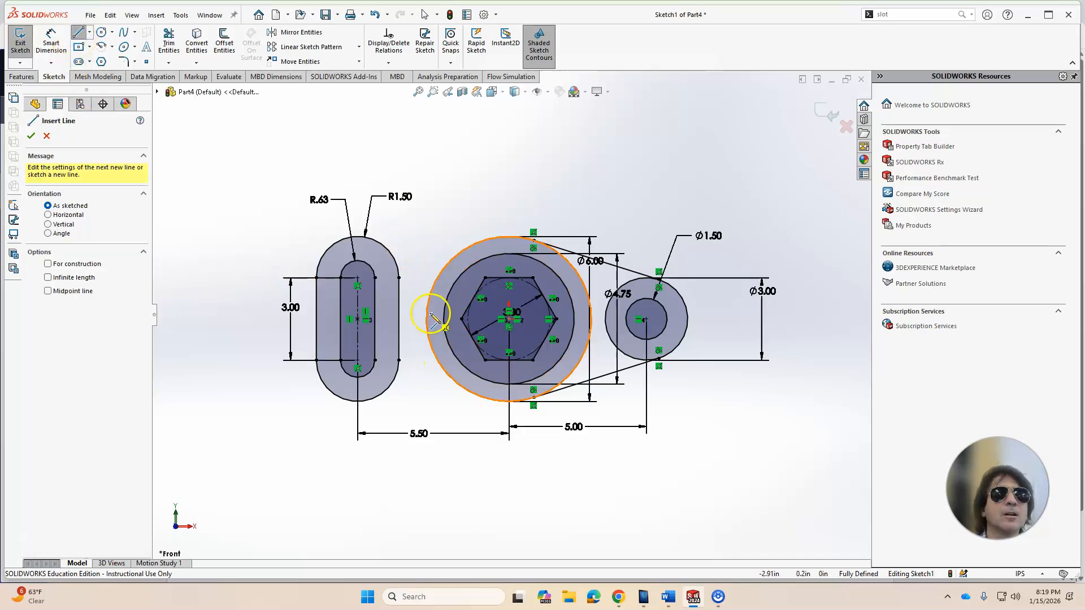
click(398, 319)
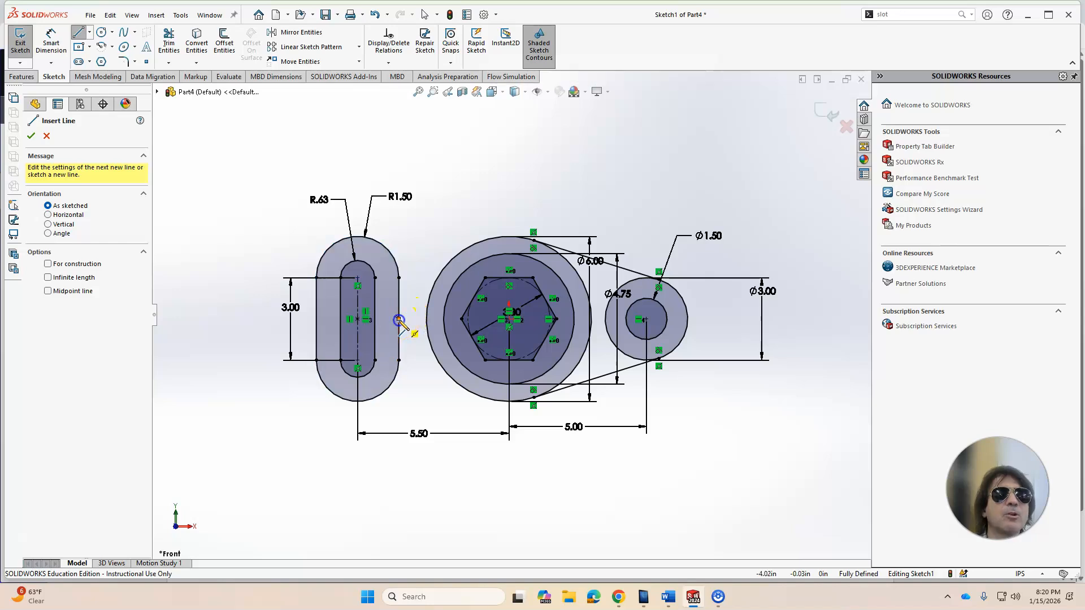
click(427, 320)
key(Escape)
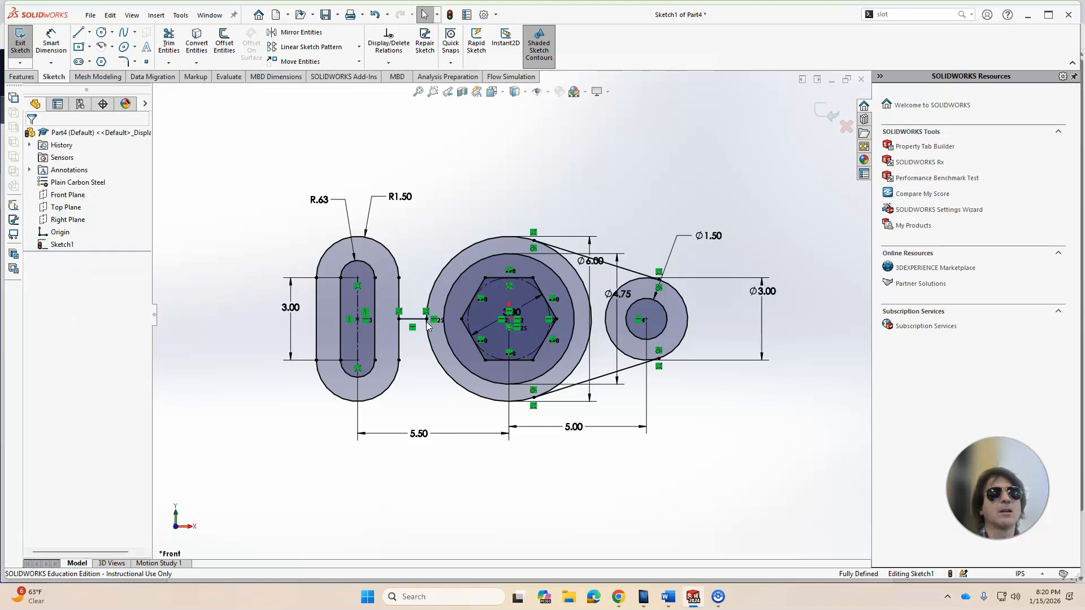
Step: Draw a horizontal line from the outer slot's bottom to beneath the outer circle
click(81, 35)
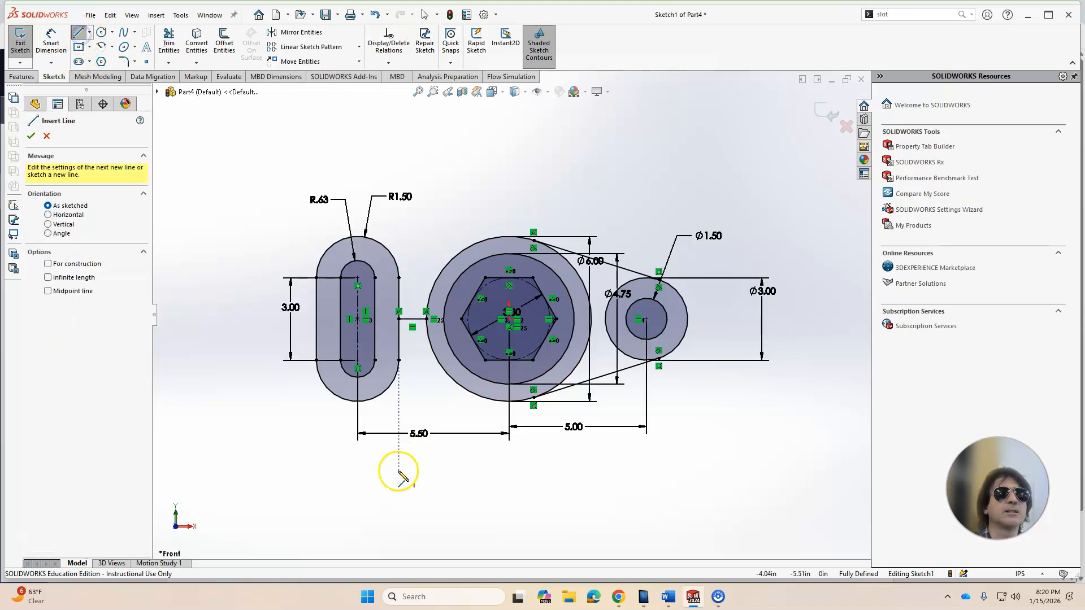
click(358, 402)
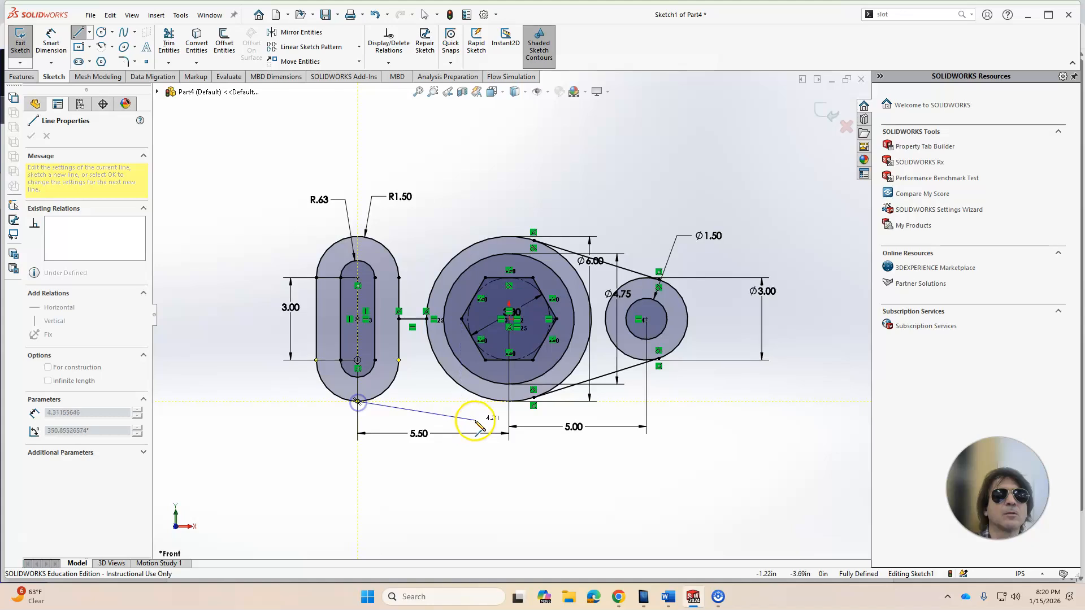
click(509, 402)
key(Escape)
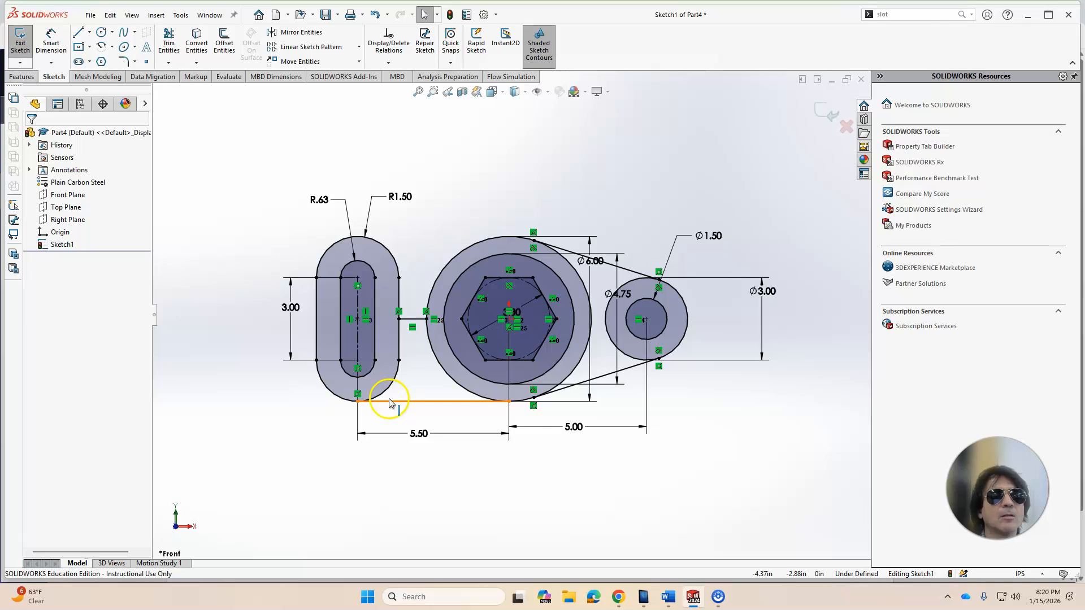
Step: Make the bottom horizontal line tangent to the outer circle
scroll(512, 416, down, 4)
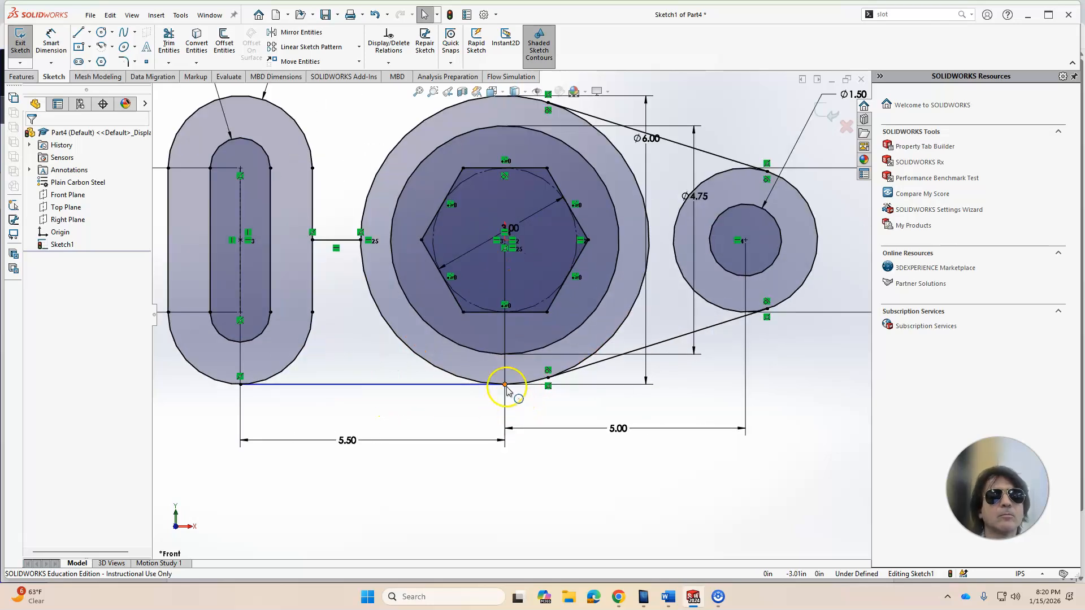
click(505, 386)
drag(505, 386, 493, 385)
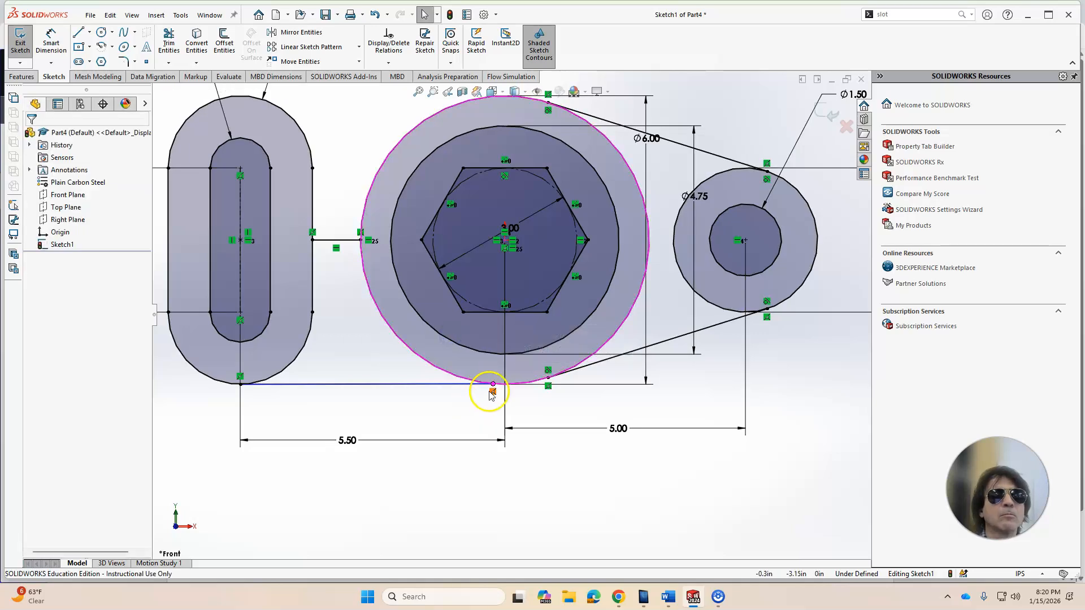
click(492, 389)
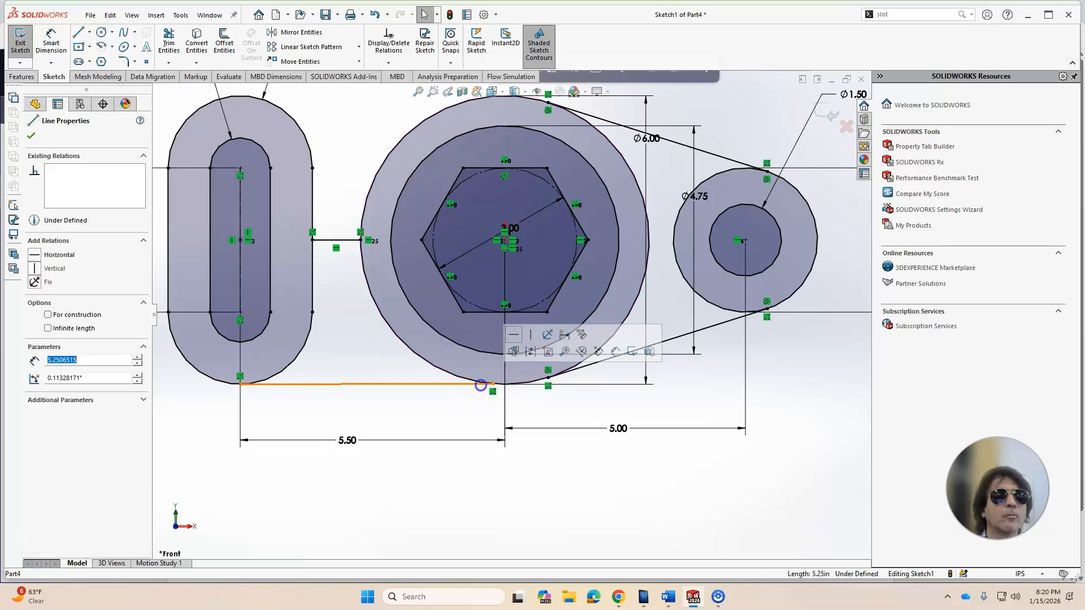
ctrl+click(472, 381)
click(34, 319)
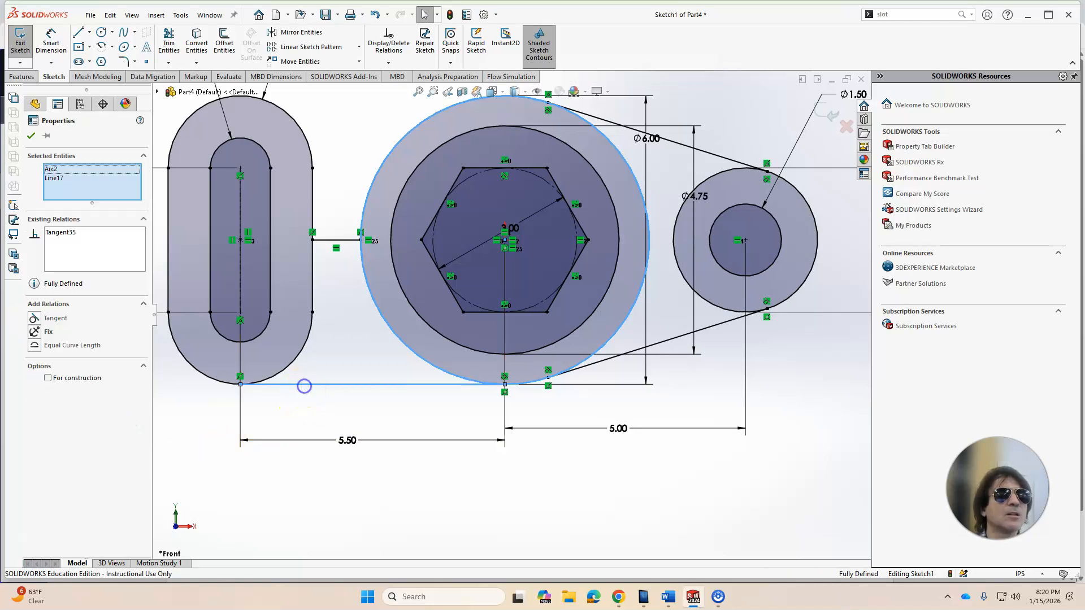
Step: Make the bottom horizontal line tangent to the outer slot's lower arc
ctrl+click(290, 362)
click(231, 414)
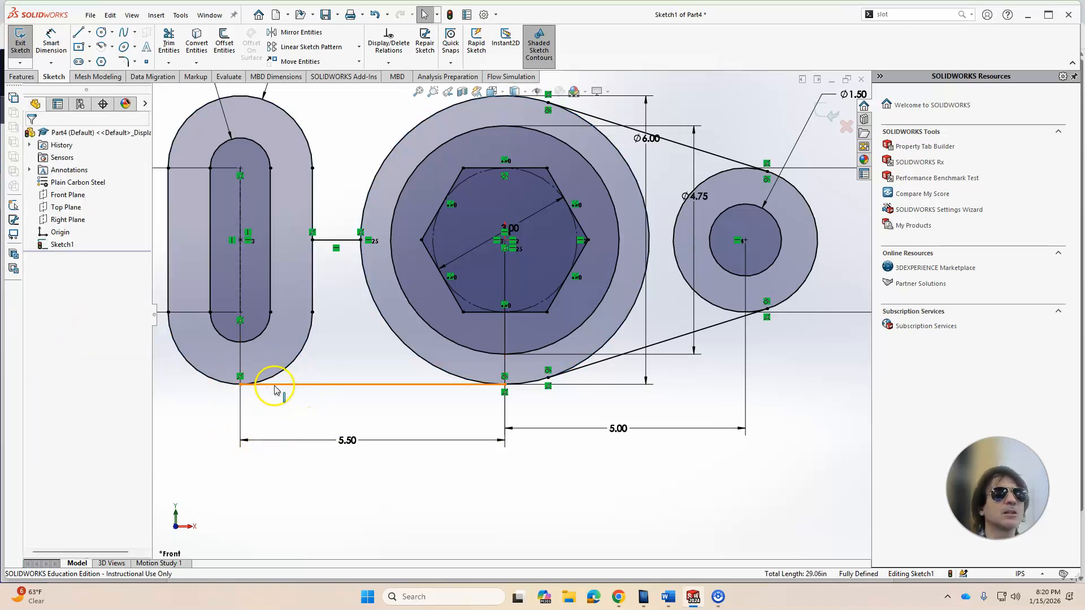
click(275, 386)
ctrl+click(278, 378)
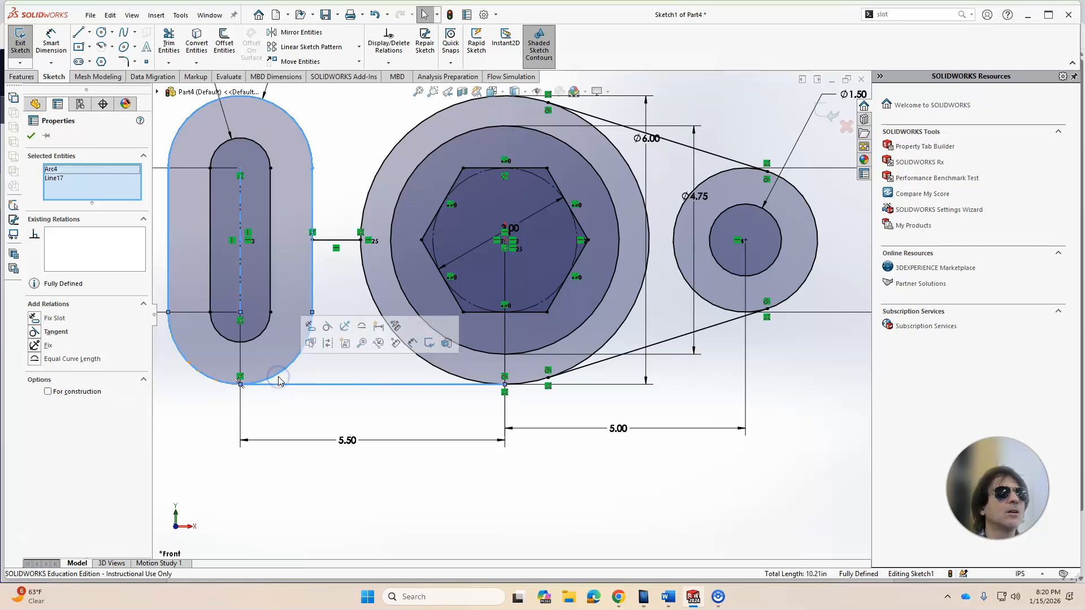
click(319, 413)
Step: Exit the sketch
scroll(453, 406, up, 4)
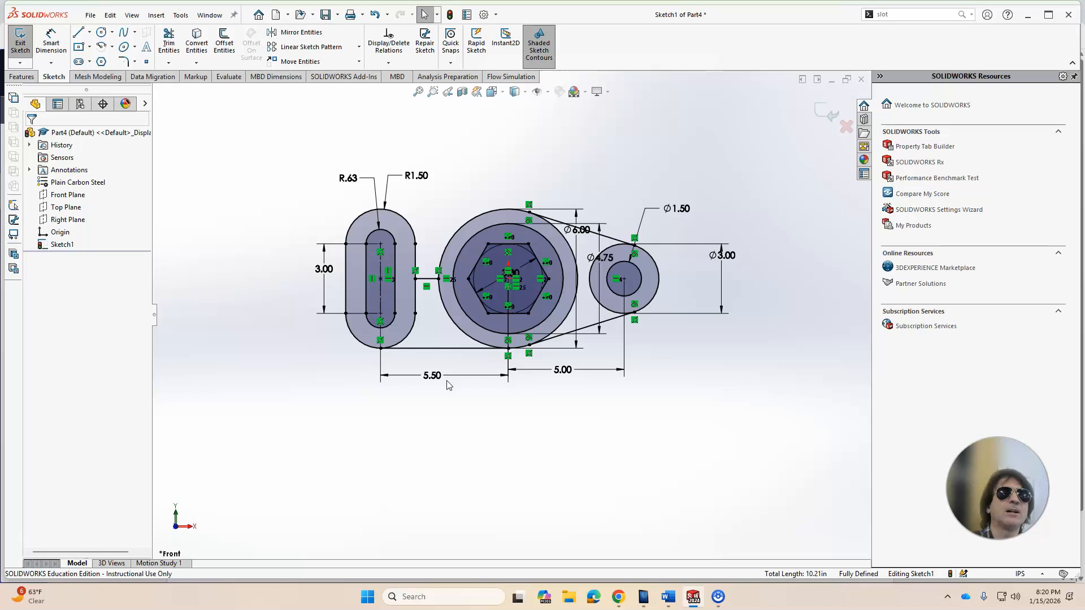
middle_drag(567, 373, 571, 303)
click(822, 113)
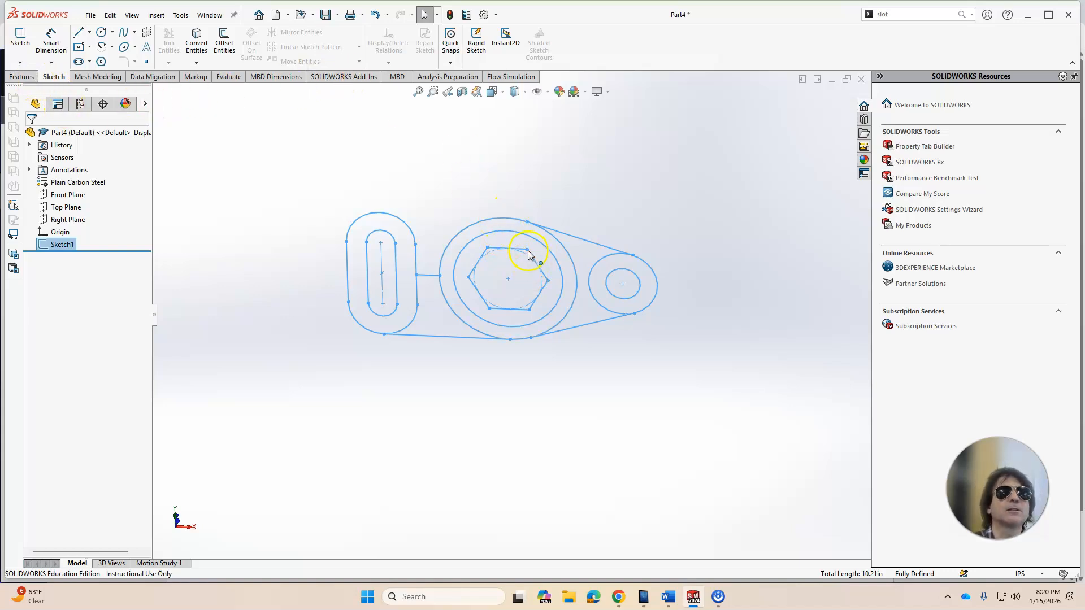
Step: Extrude all profile regions except the hexagon 1 in with Extruded Boss/Base
click(23, 77)
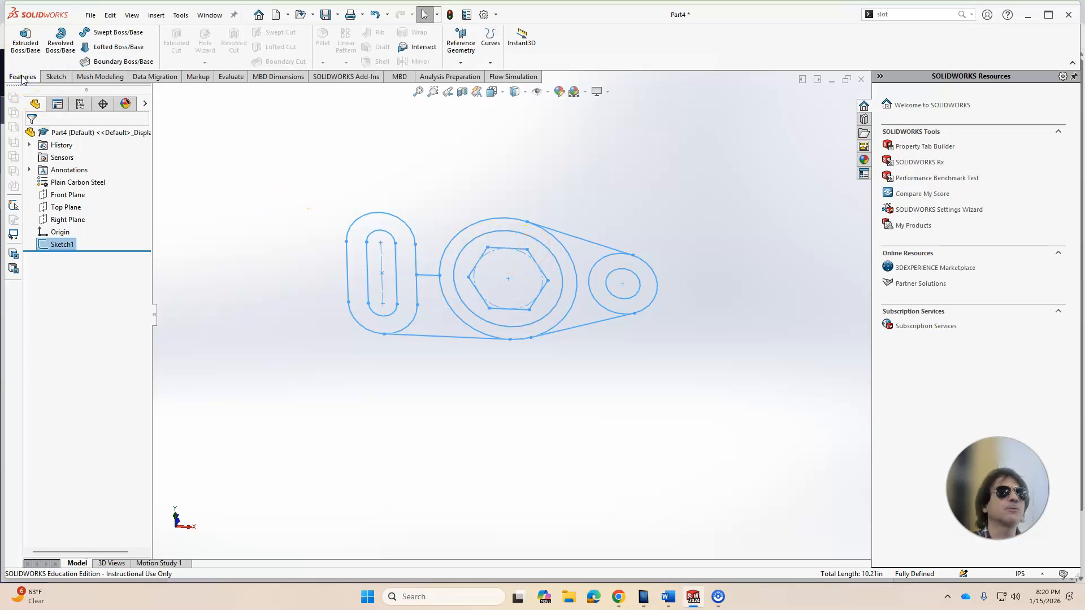
click(28, 48)
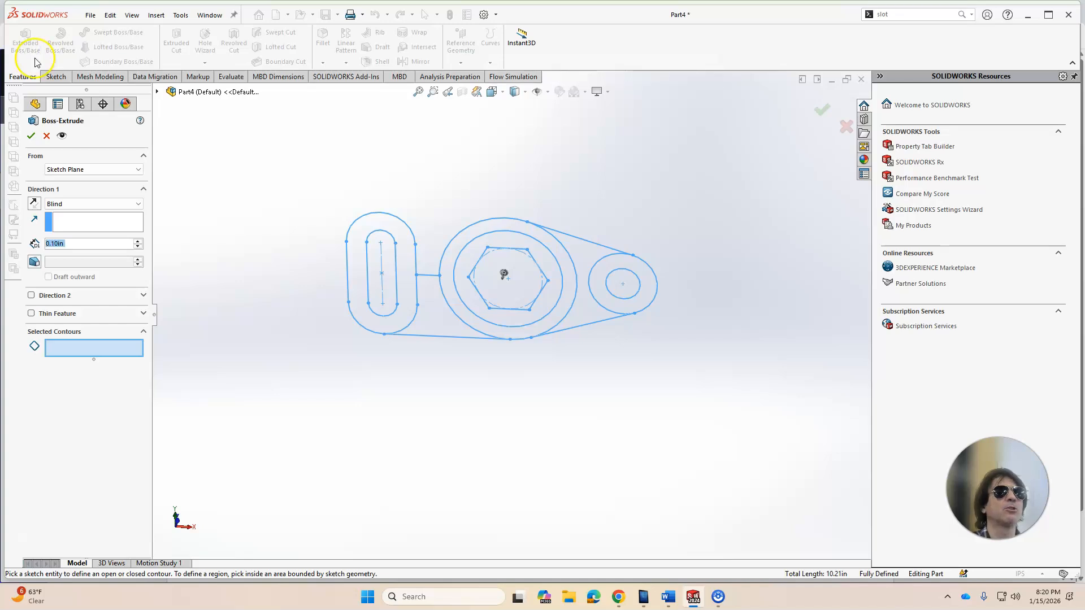
click(69, 352)
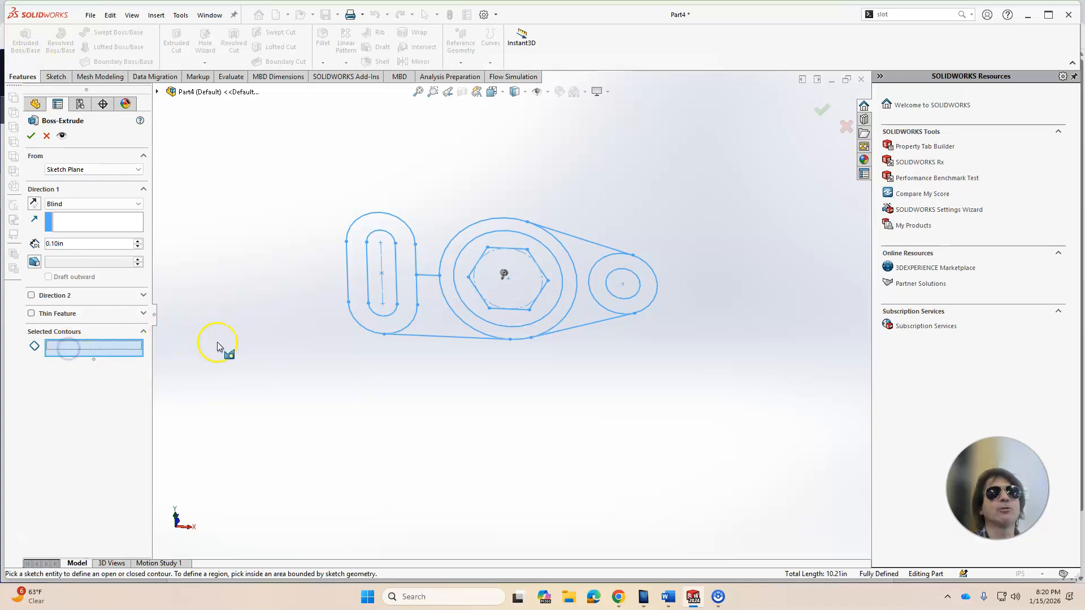
click(358, 295)
click(427, 318)
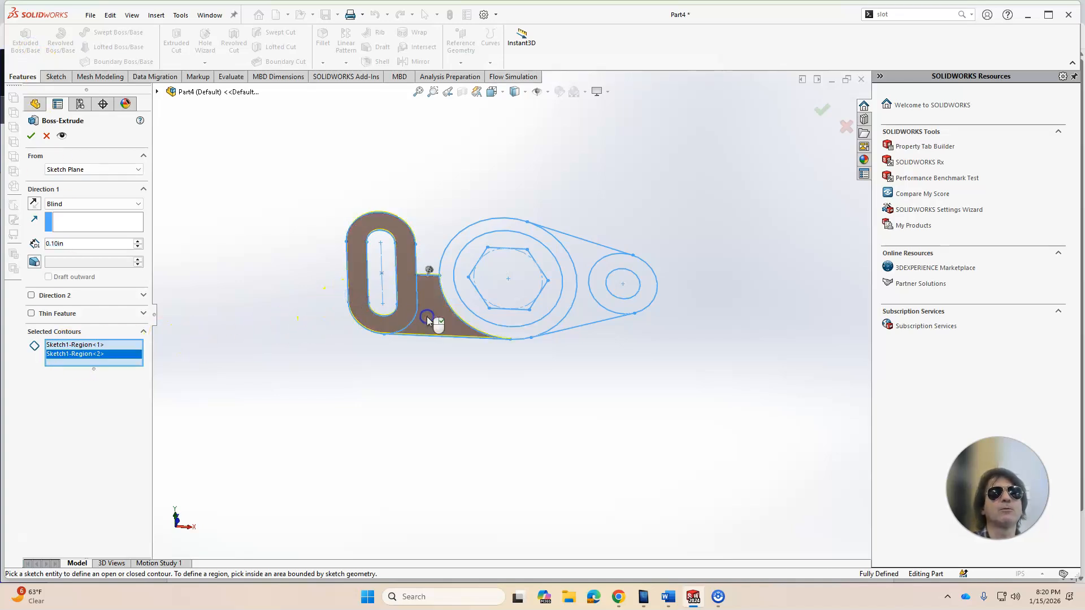
click(462, 310)
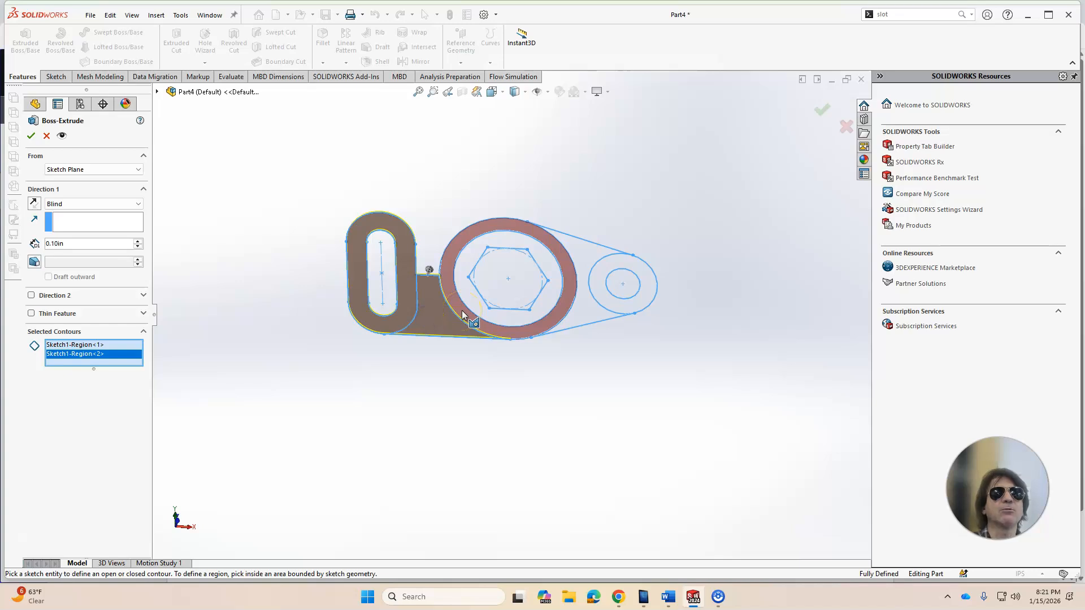
click(472, 305)
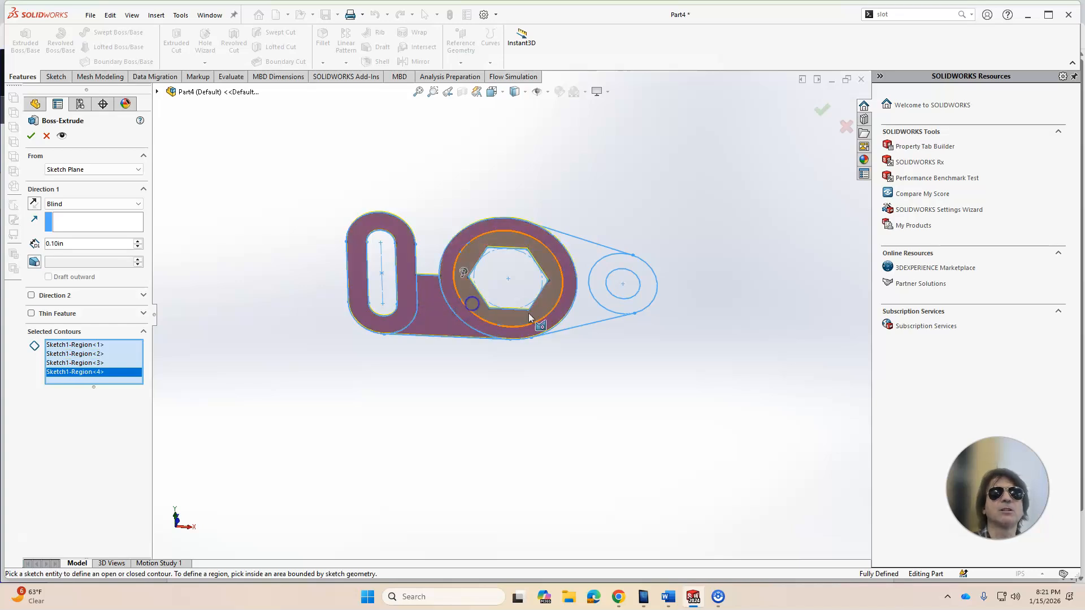
click(588, 311)
click(610, 303)
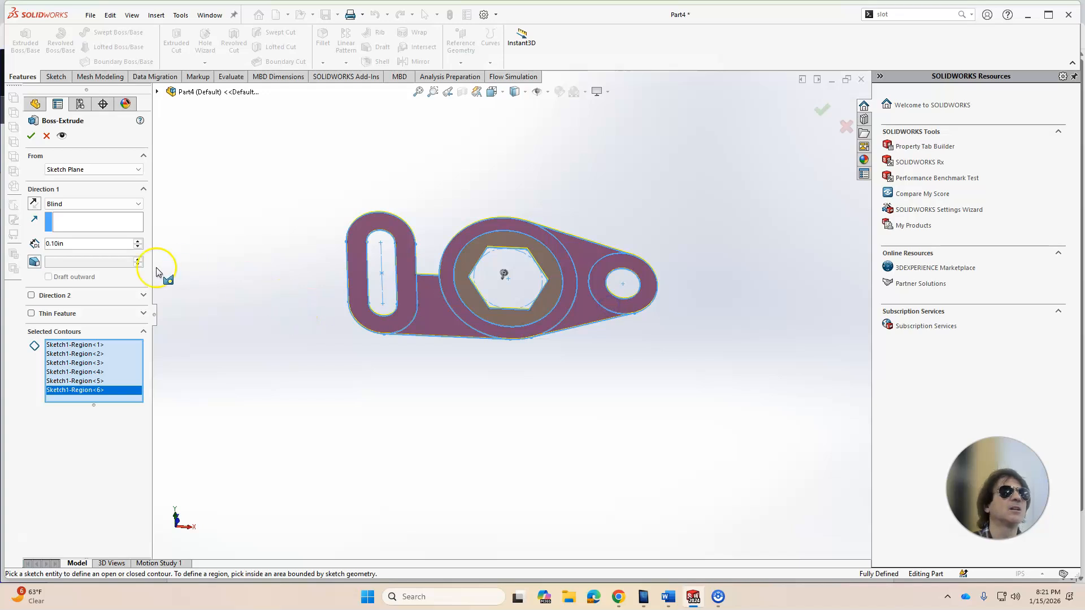
click(82, 244)
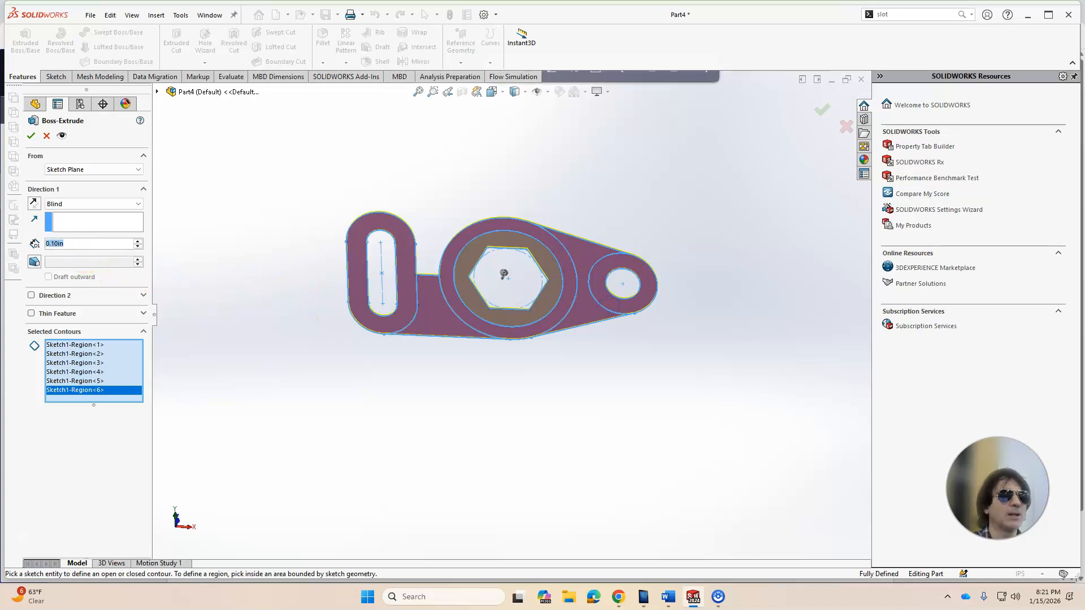
text(1)
key(Return)
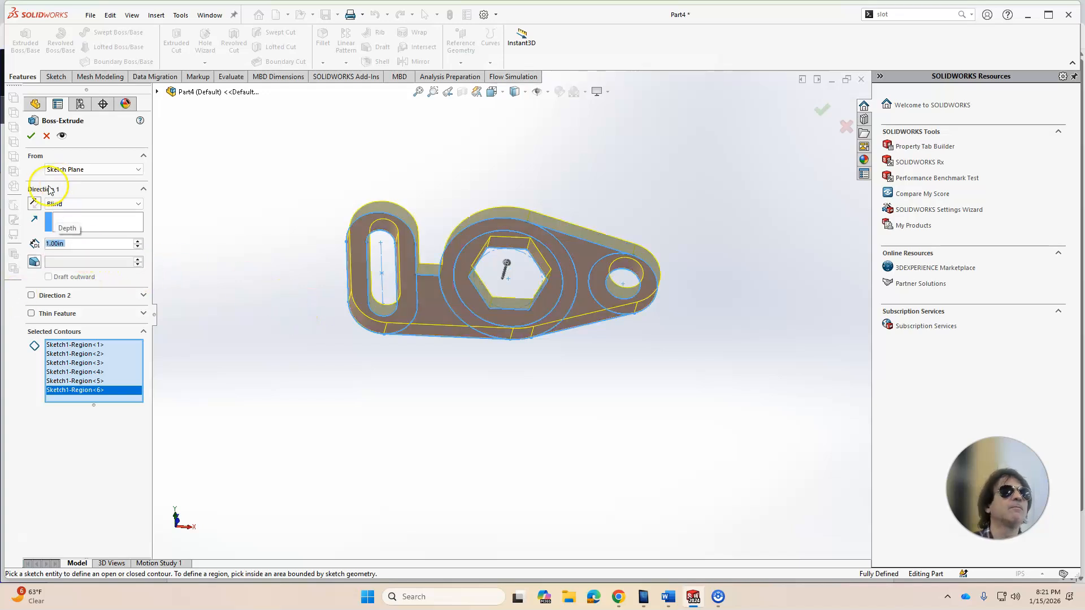
click(31, 135)
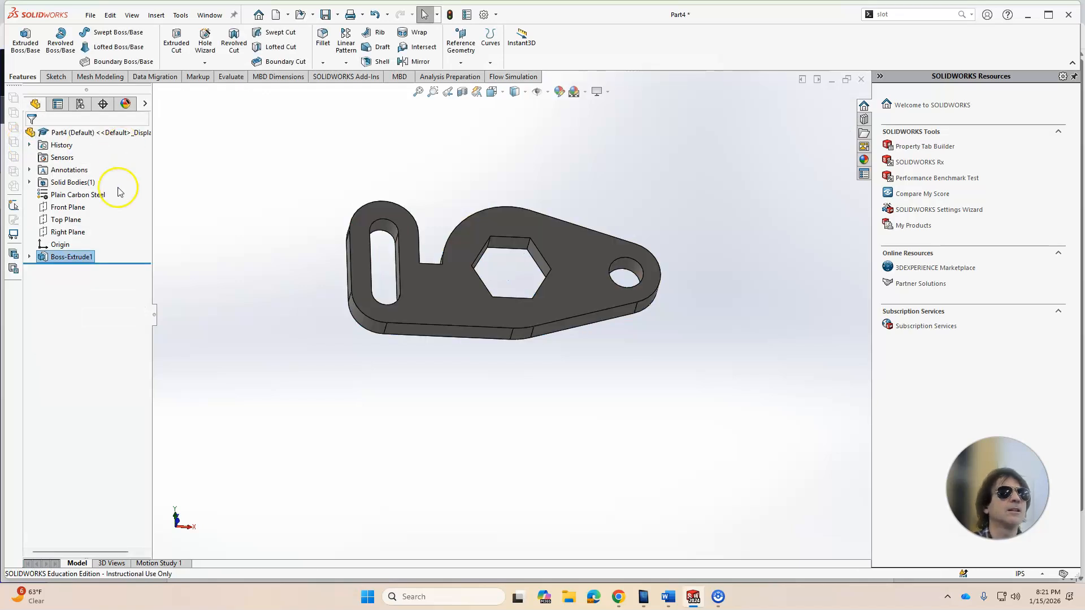
Step: Show Sketch1 under the first extrusion
click(29, 257)
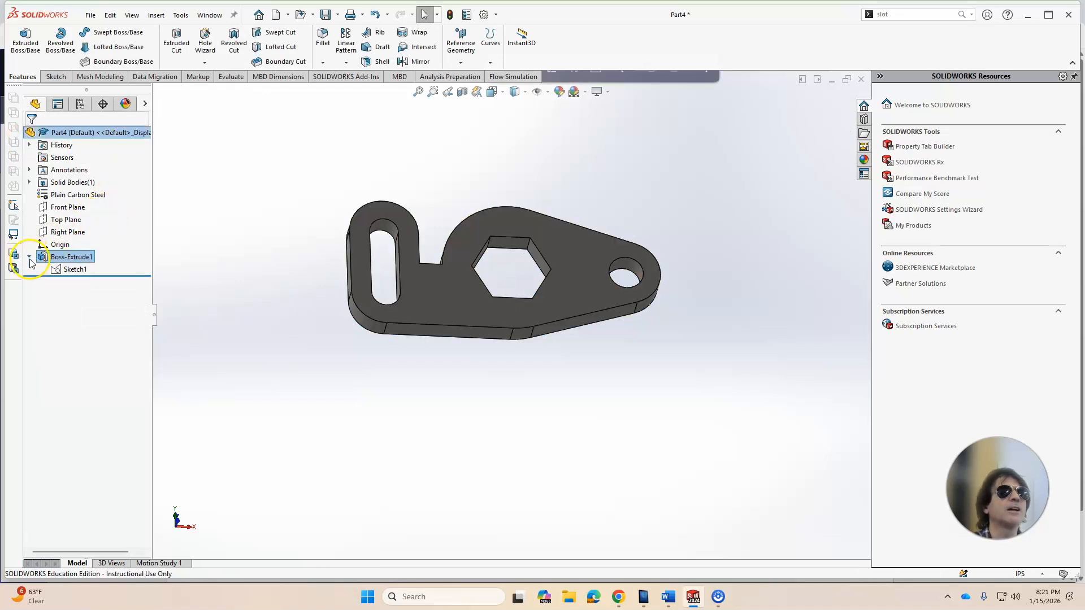
right_click(69, 270)
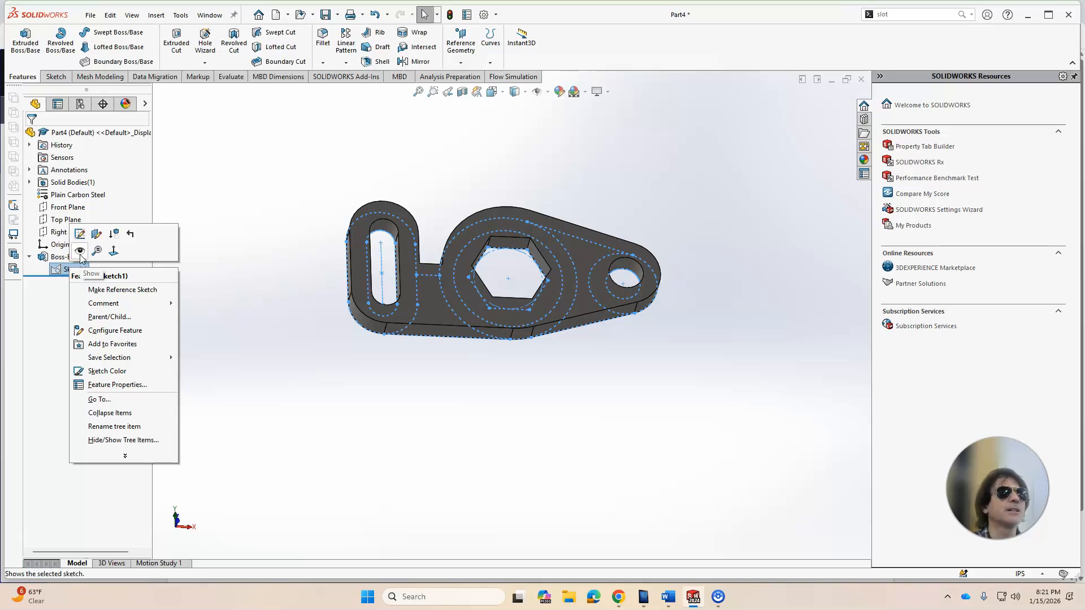
click(81, 257)
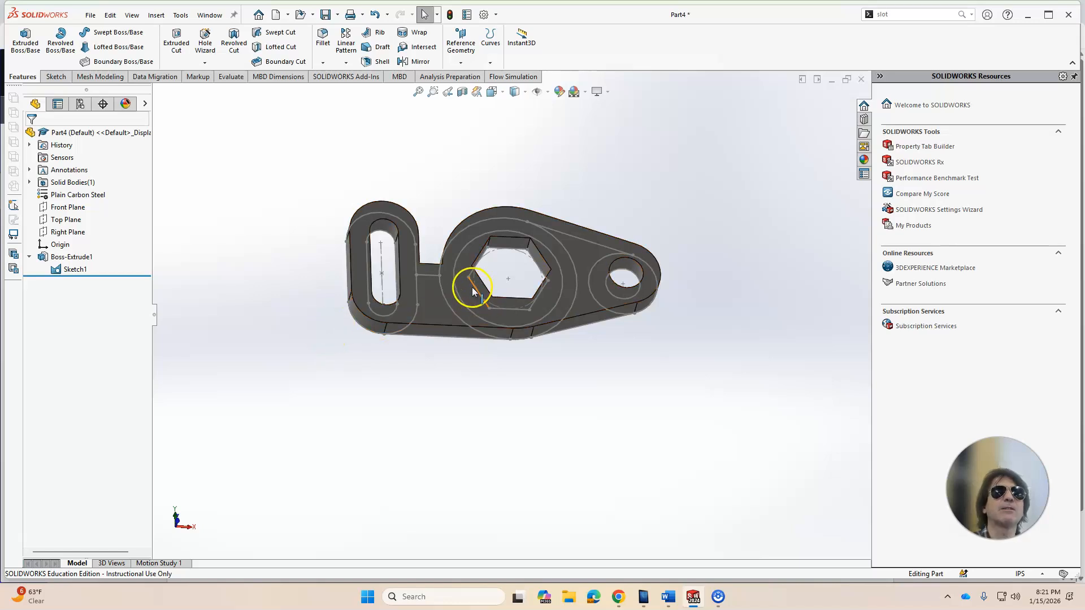
middle_drag(532, 177, 487, 256)
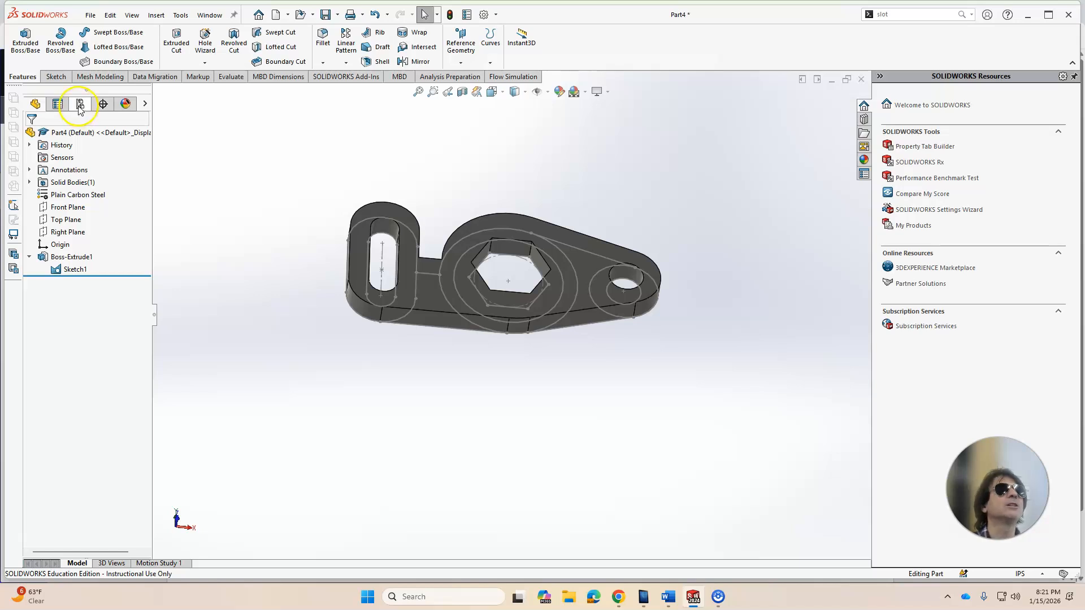
click(26, 42)
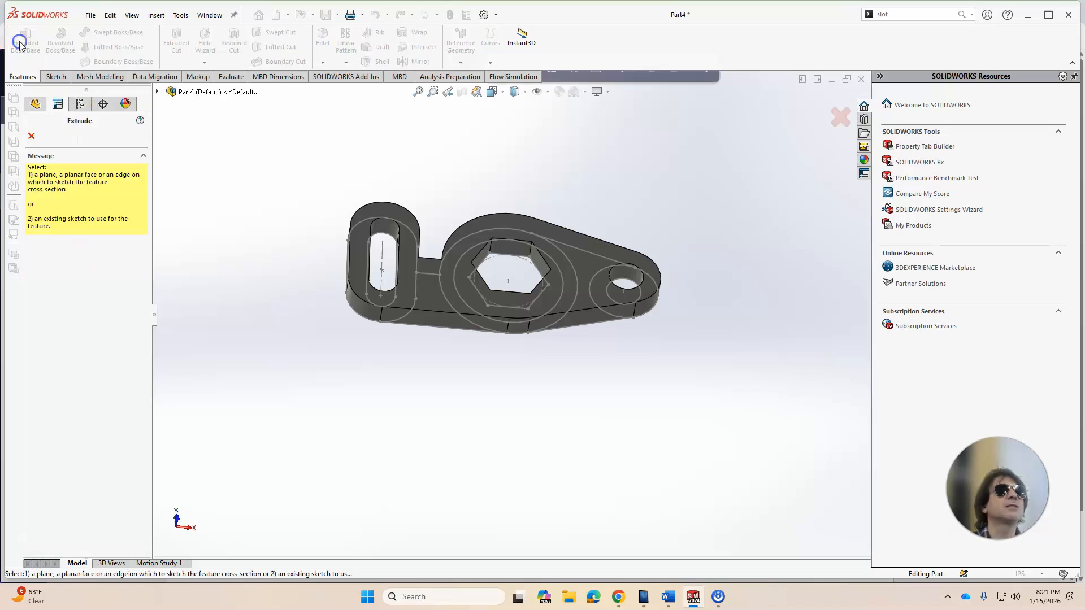
click(473, 304)
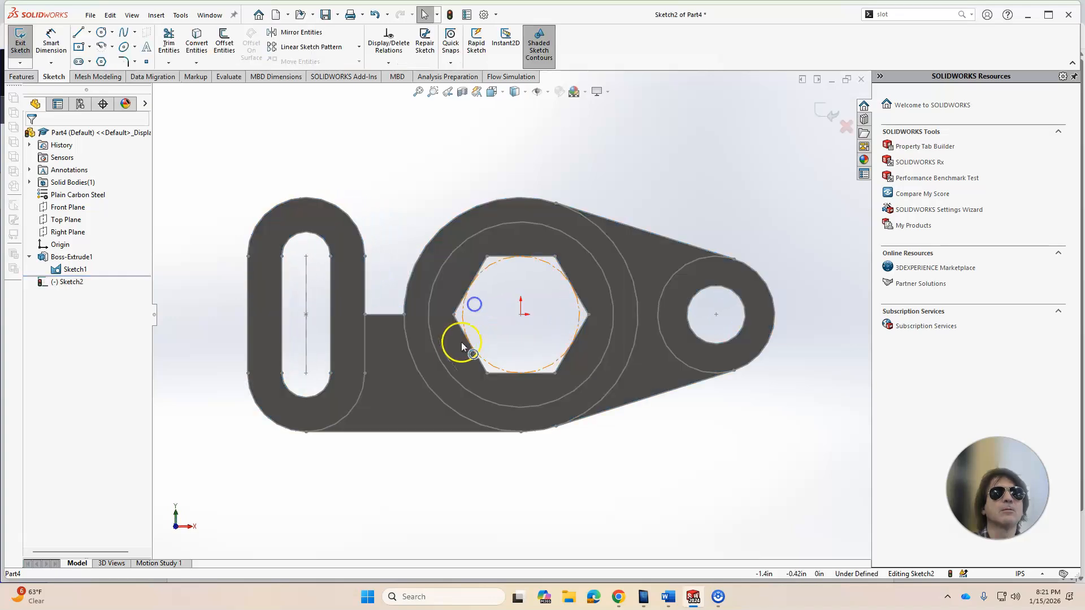
click(818, 116)
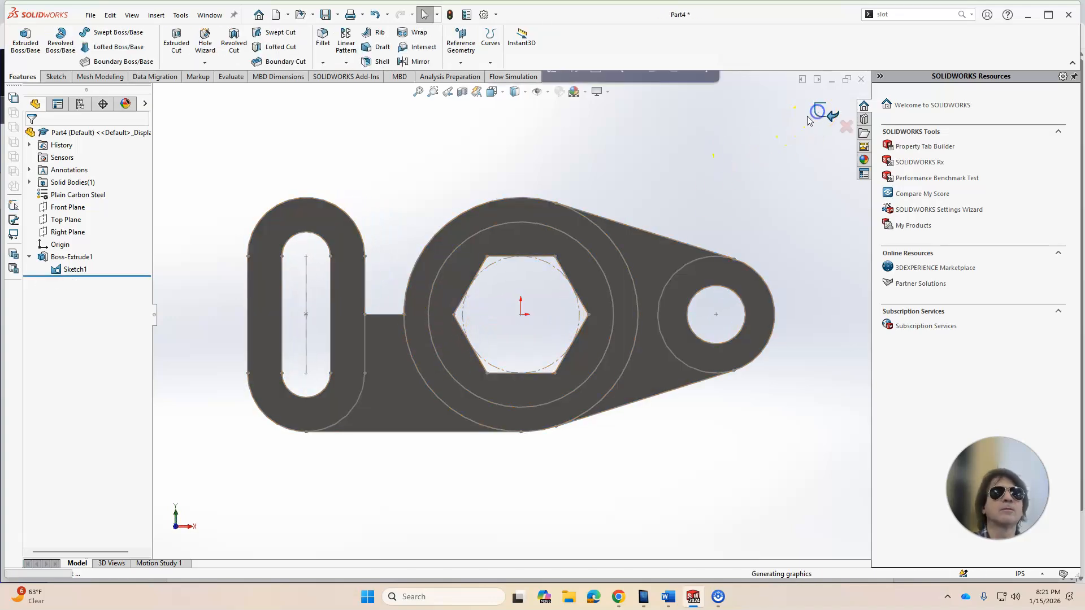
Step: Extrude the ring between the hexagon and the 4.75 circle 2 in, merged with the part
click(25, 40)
click(429, 320)
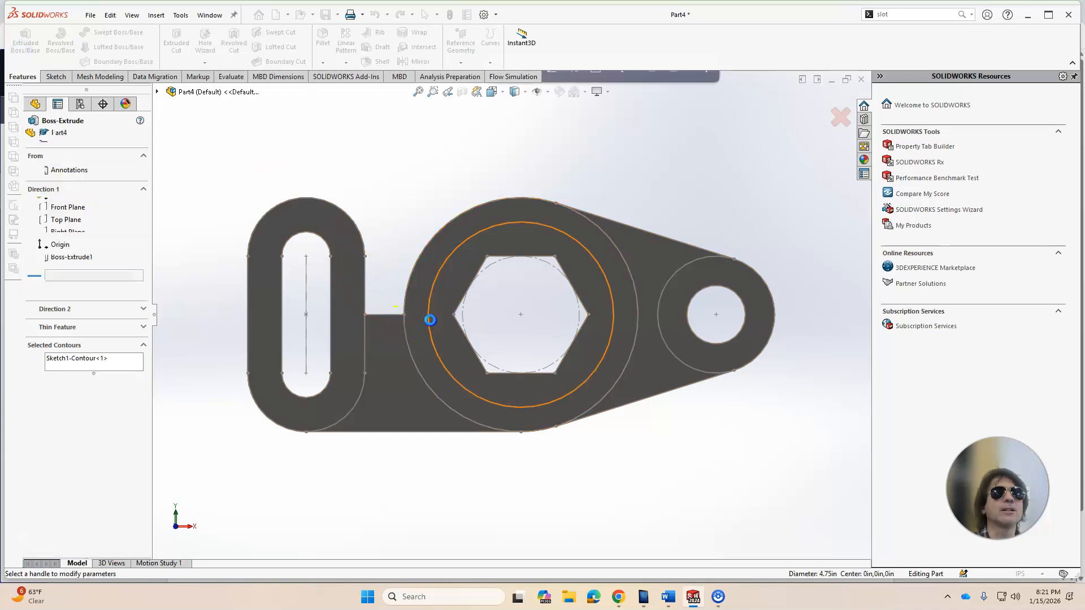
click(83, 359)
key(Delete)
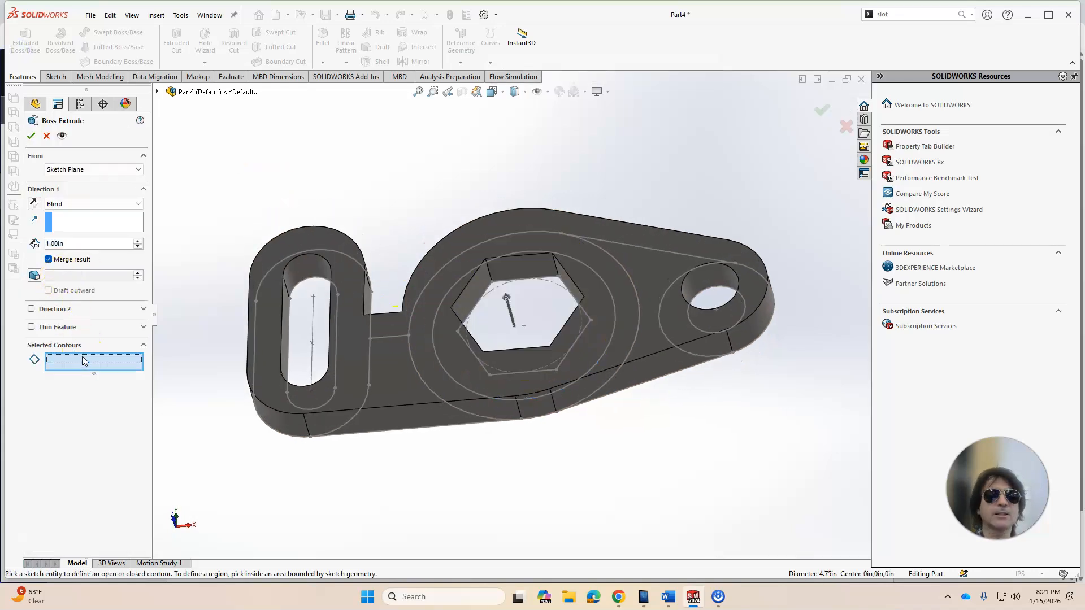
click(454, 355)
middle_drag(454, 280, 460, 242)
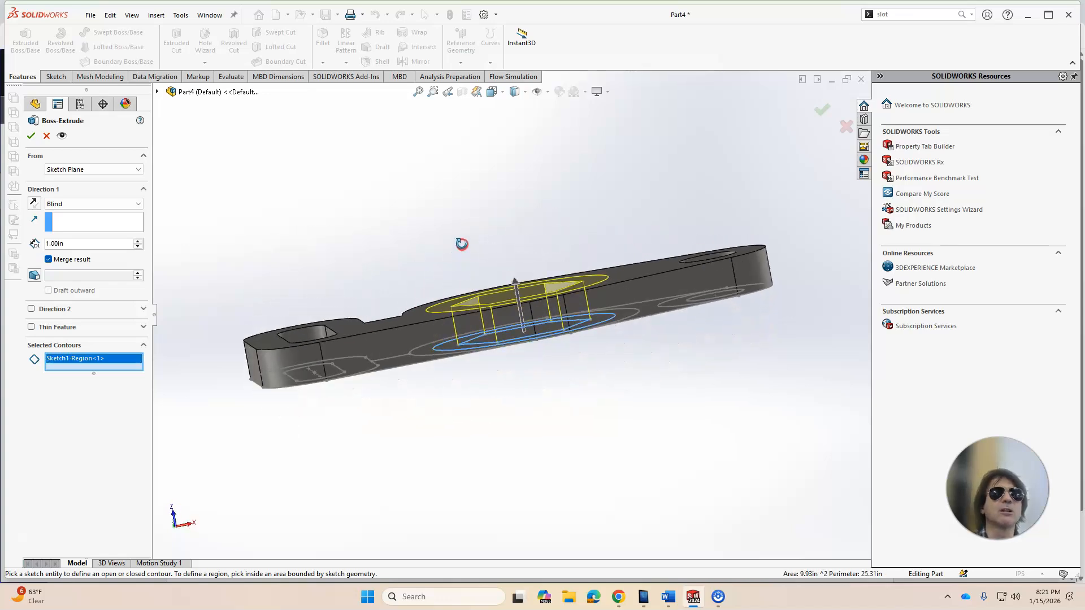
click(89, 244)
text(2)
key(Return)
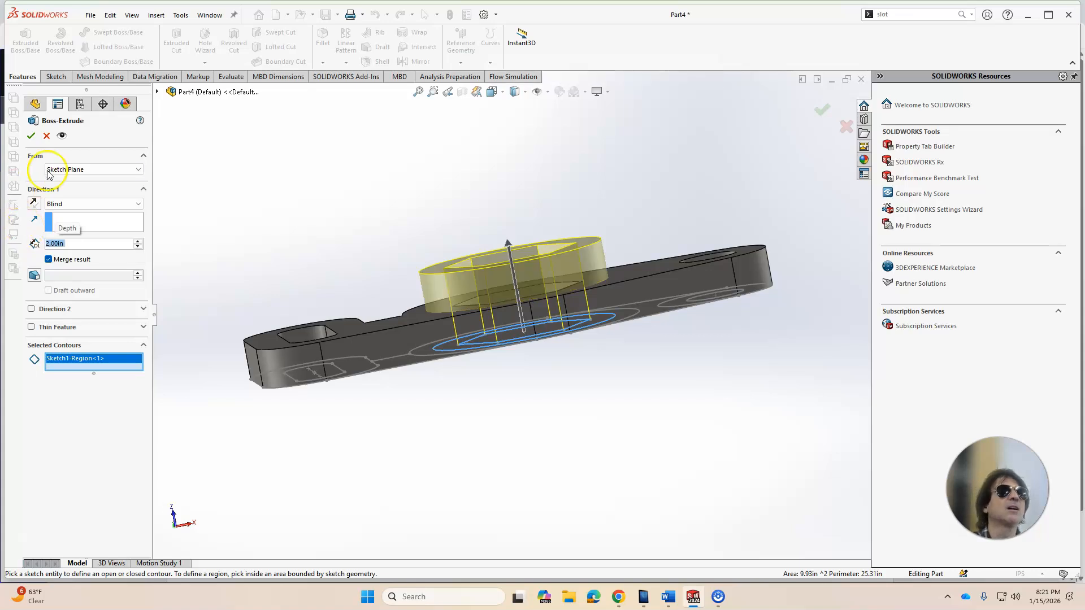
click(31, 136)
Step: Review the part's mass properties
middle_drag(301, 177, 445, 268)
click(391, 197)
middle_drag(390, 196, 337, 205)
middle_drag(416, 198, 418, 233)
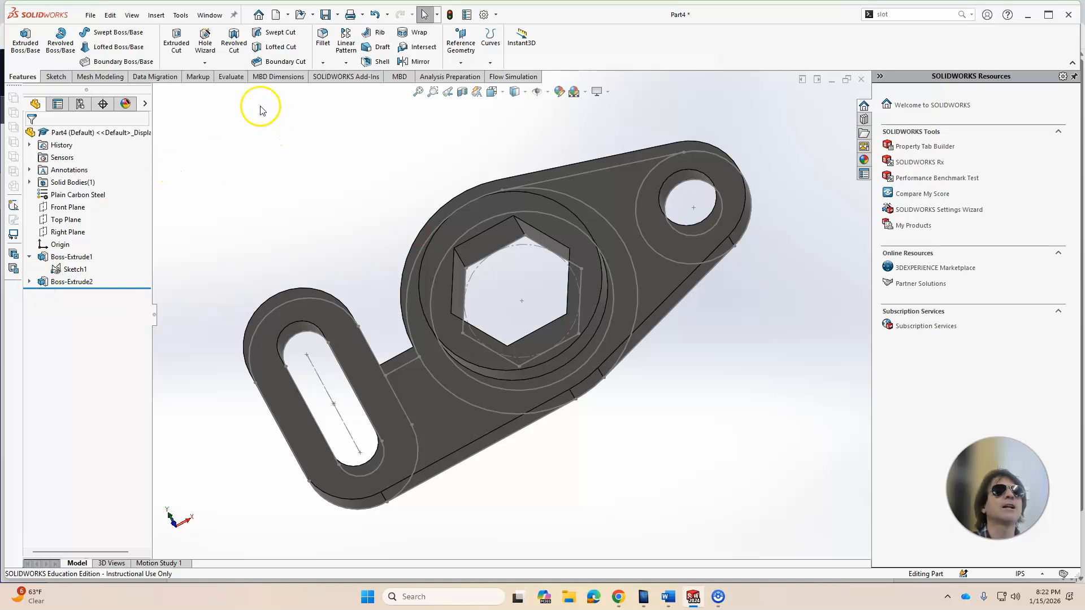
click(238, 79)
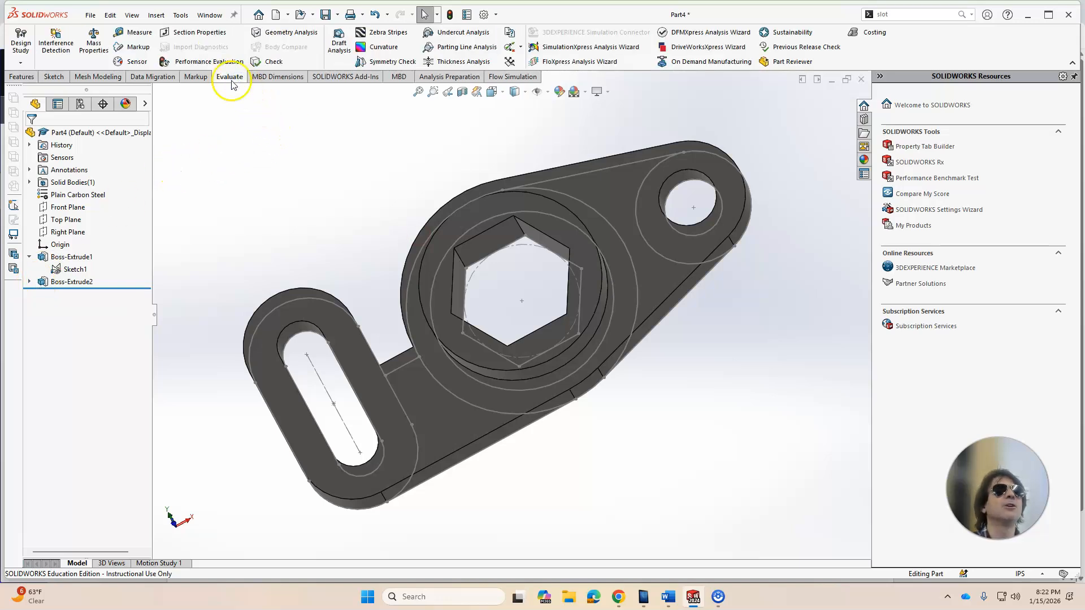
click(93, 42)
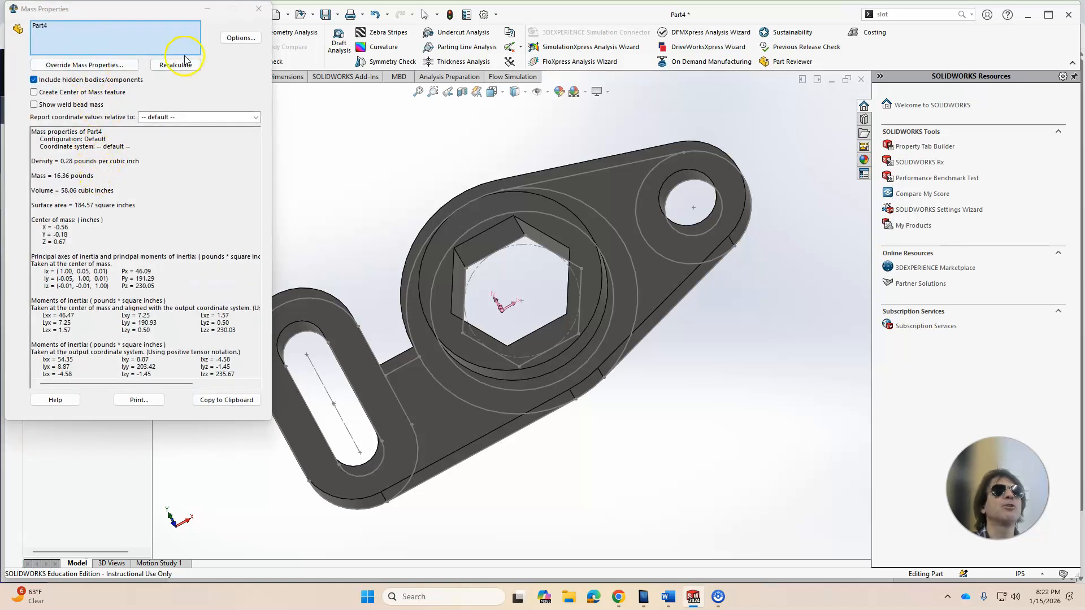
click(258, 11)
Step: Hide the sketch under the second extrusion
middle_drag(249, 226, 299, 240)
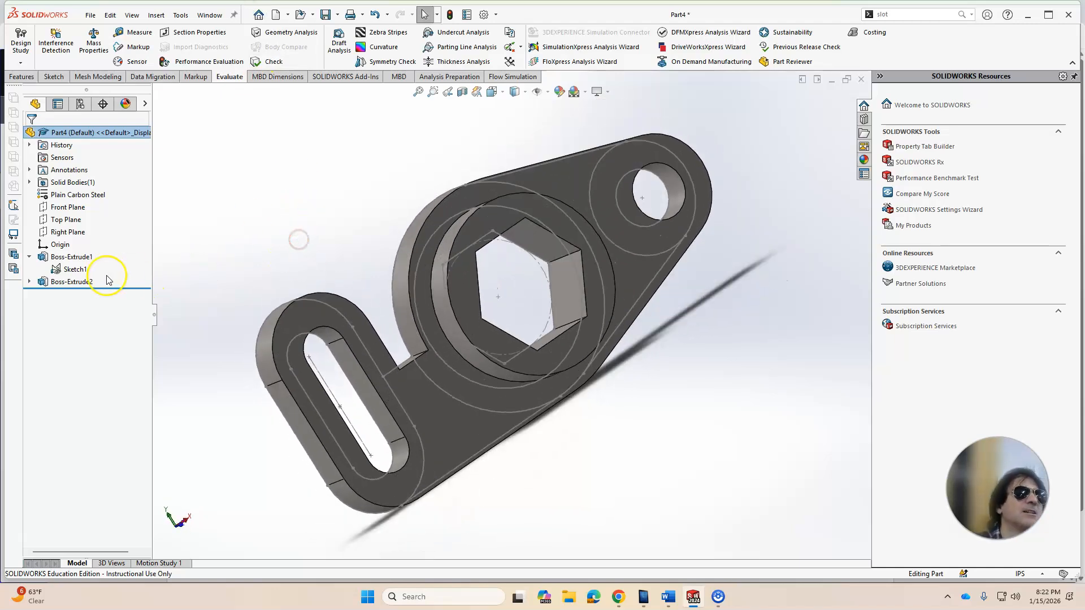
click(29, 281)
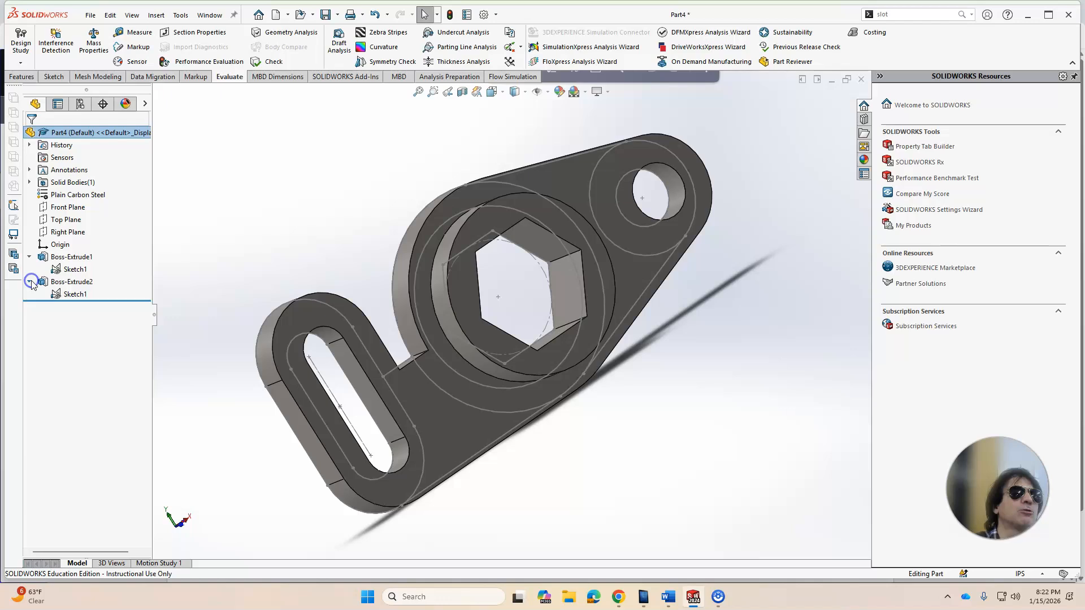
right_click(83, 296)
click(91, 278)
mouse_move(213, 274)
middle_down()
mouse_move(228, 203)
mouse_move(201, 177)
mouse_move(200, 195)
middle_up()
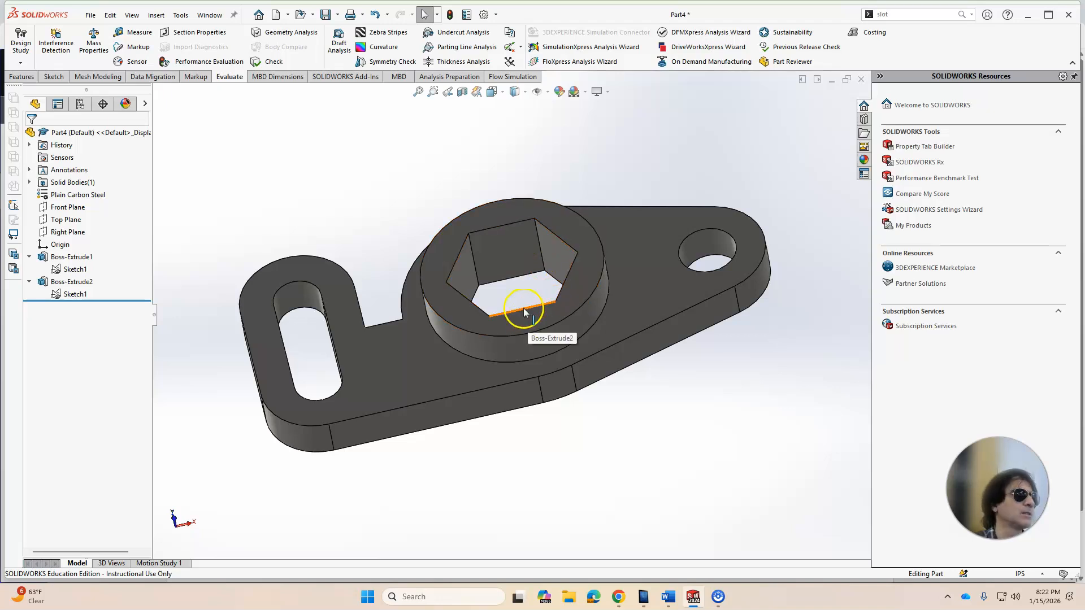
middle_drag(524, 312, 534, 370)
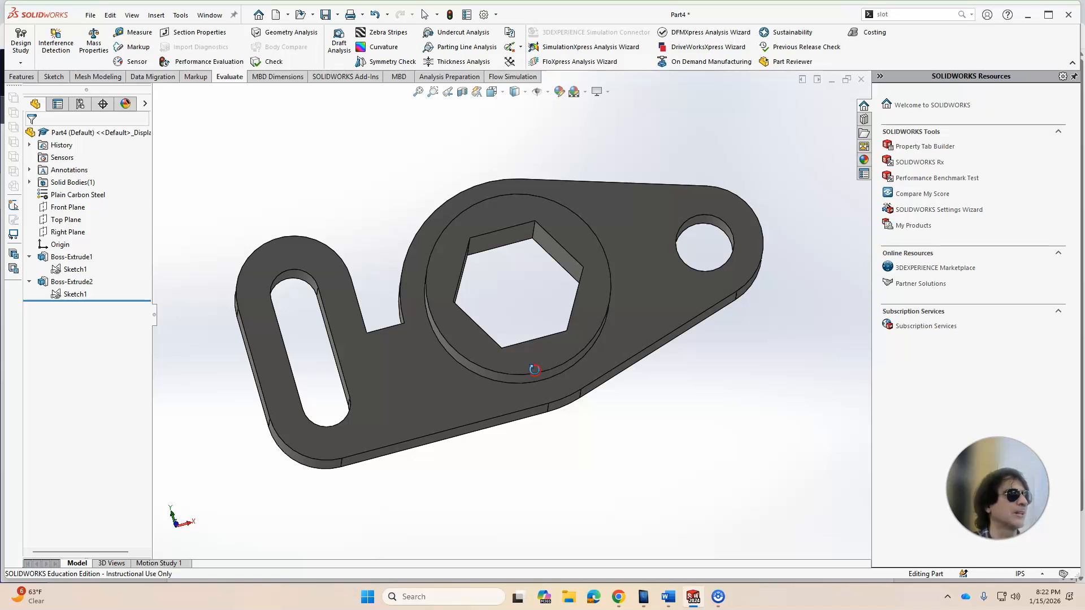
middle_drag(534, 370, 559, 299)
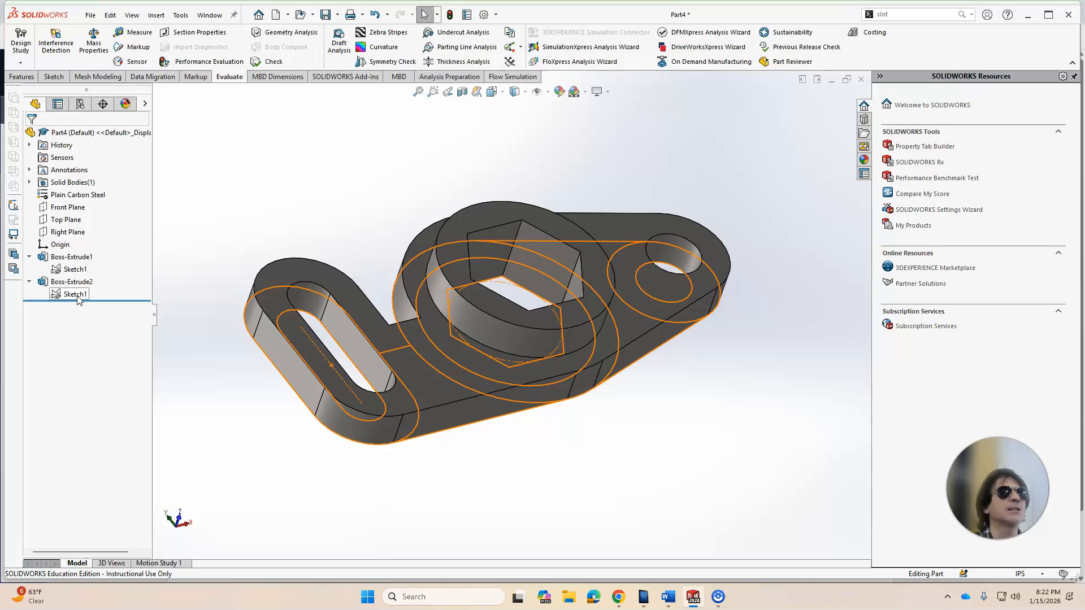
middle_drag(517, 278, 362, 351)
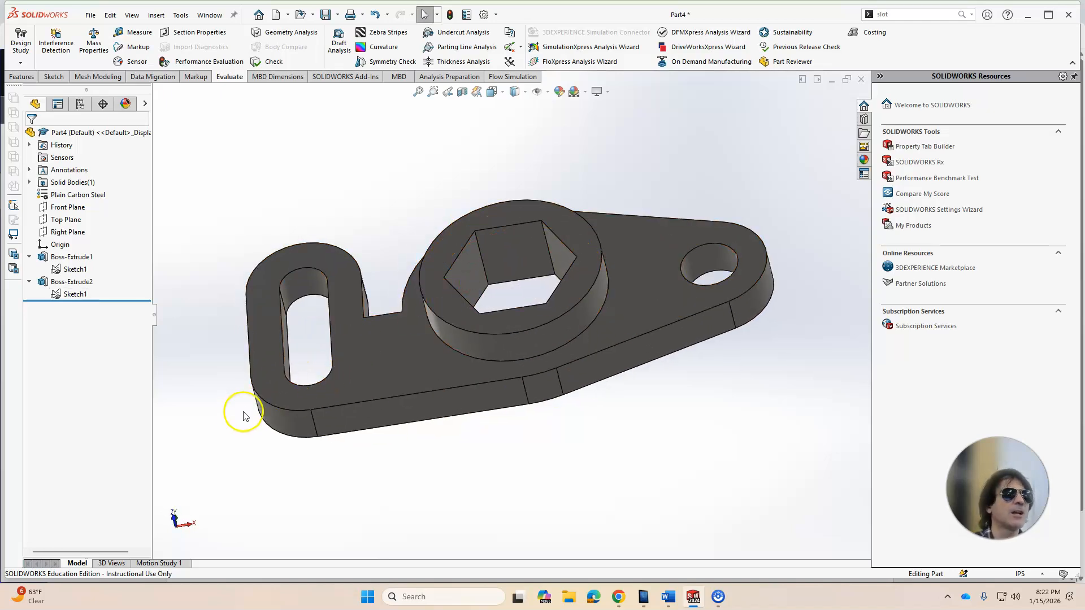